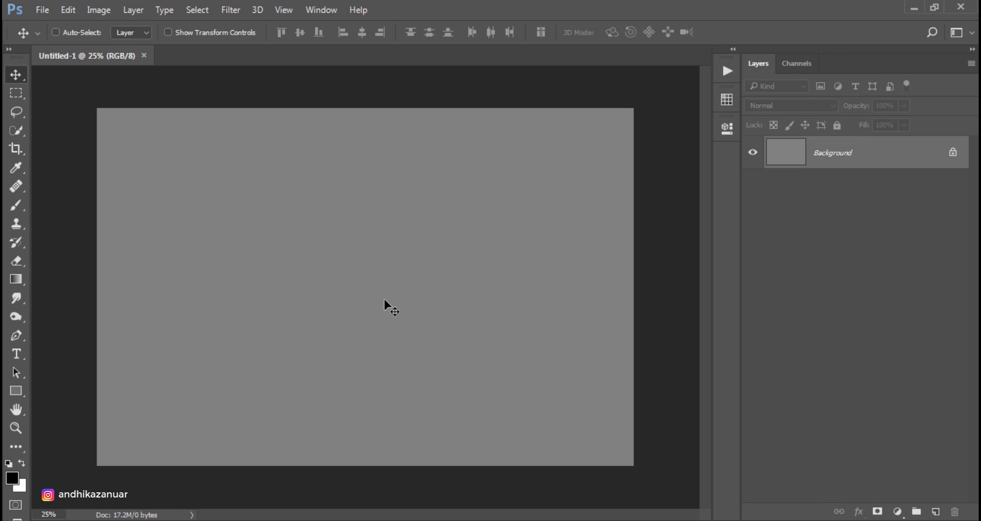
- Place the rhuddlan_castle__wales_by_buttercupminiatures-d7nlejg photo into the document as an embedded image
{"action": "left_click", "coordinate": [43, 10]}
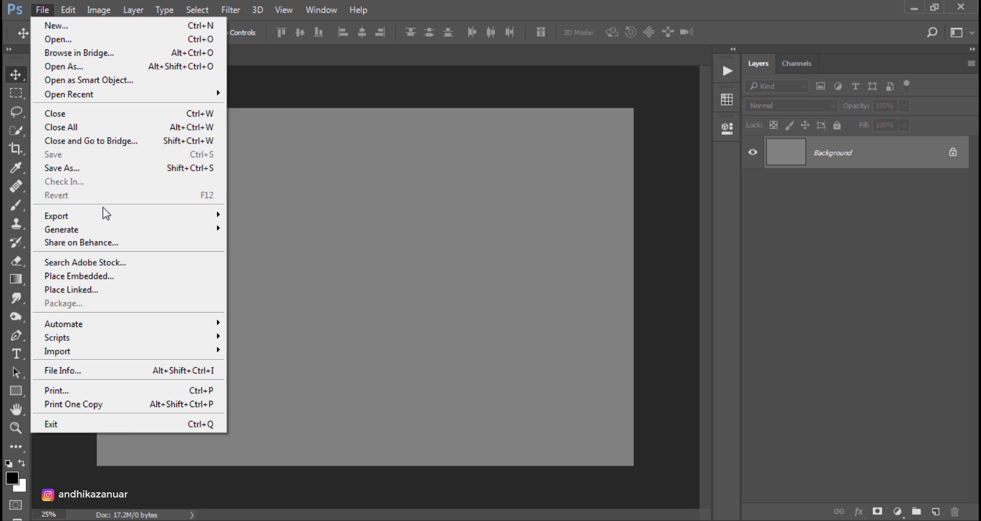
{"action": "left_click", "coordinate": [111, 275]}
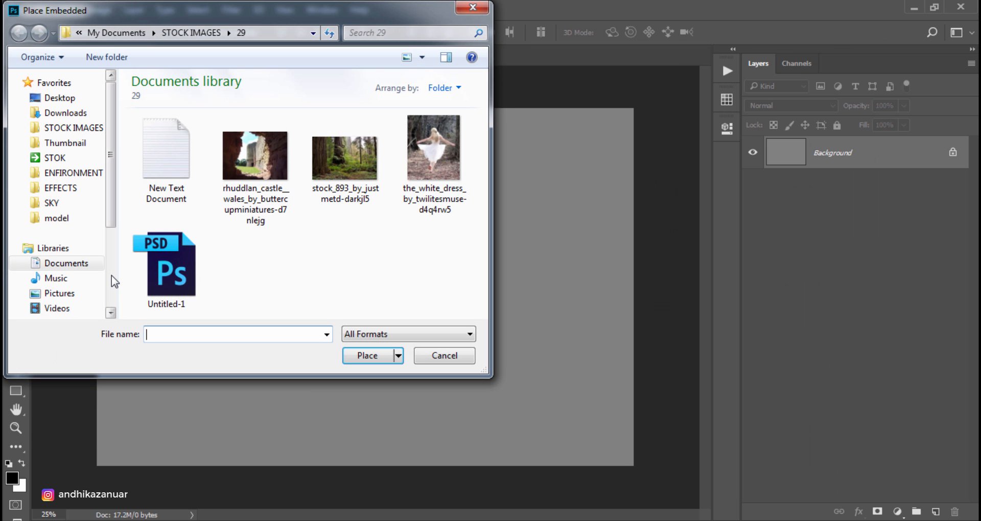
{"action": "left_click", "coordinate": [250, 168]}
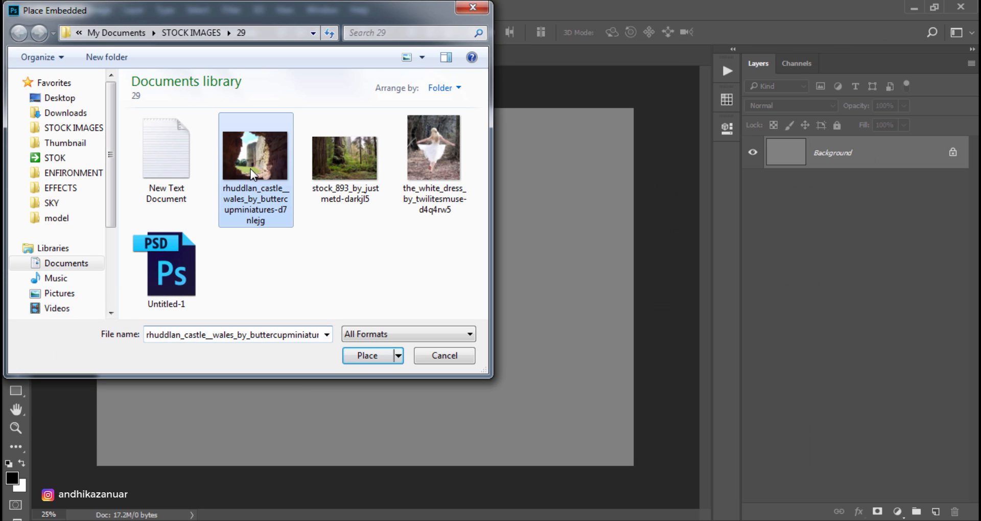
{"action": "left_click", "coordinate": [370, 355]}
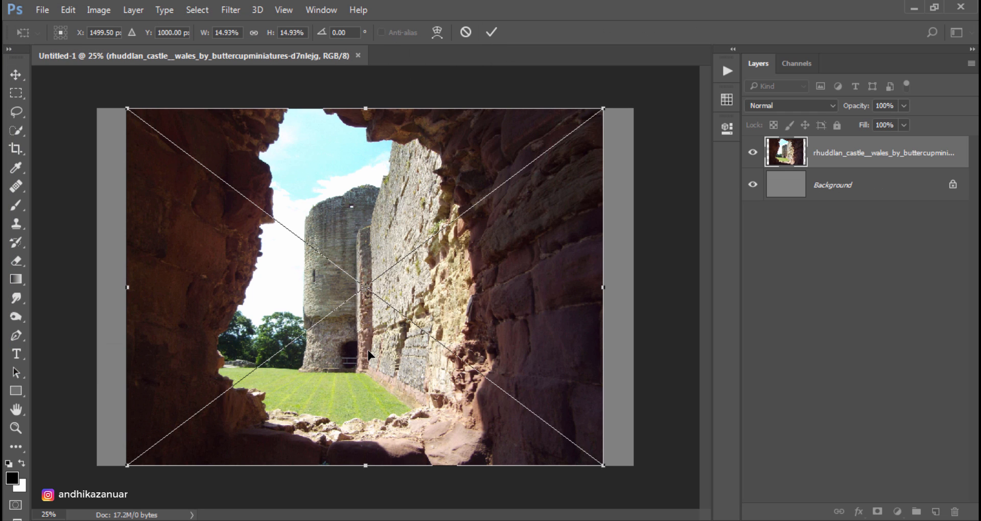
- Flip the placed castle photo horizontally, stretch its width to about 18.38% so it fills the canvas, and commit the transform
{"action": "right_click", "coordinate": [516, 299]}
{"action": "left_click", "coordinate": [553, 275]}
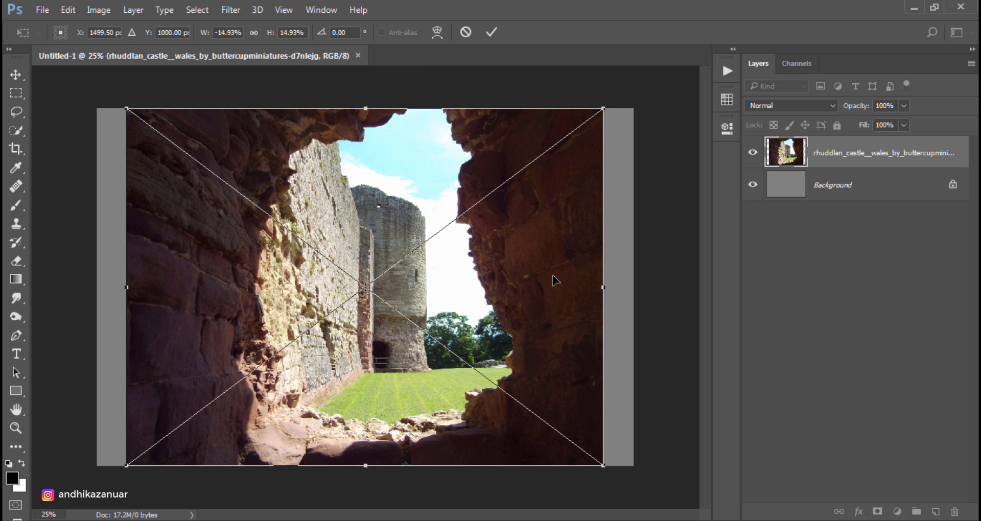
{"action": "left_click_drag", "start_coordinate": [605, 286], "coordinate": [659, 285]}
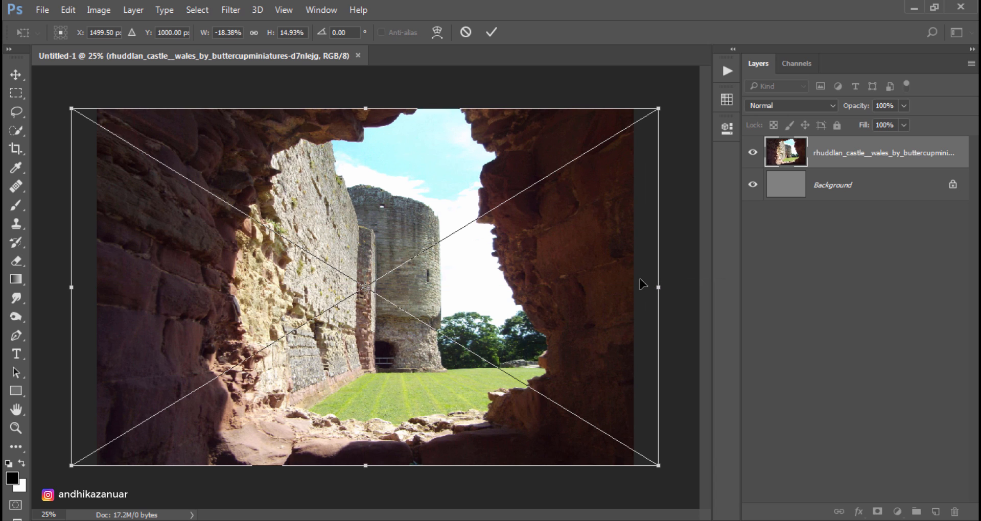
{"action": "left_click", "coordinate": [491, 32]}
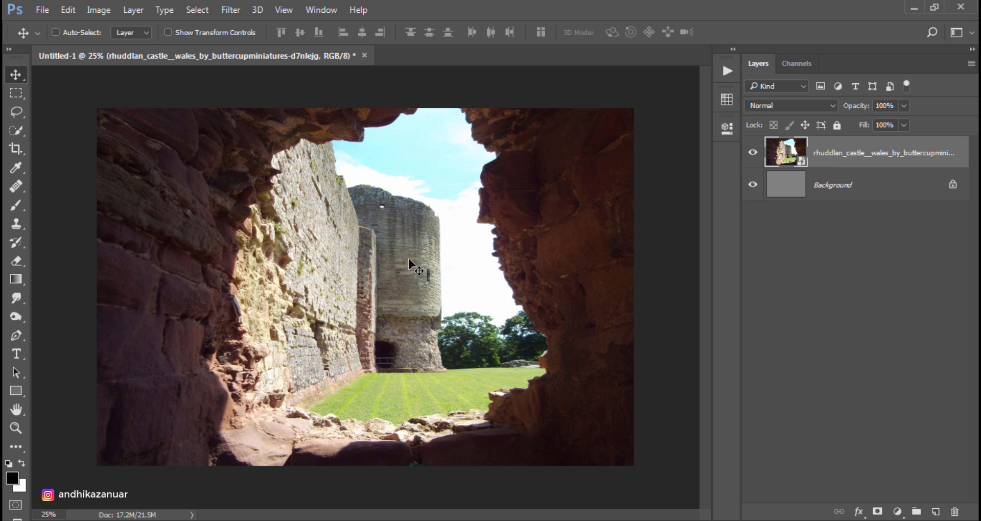
- Set the Pen tool to Path mode and check that its Rubber Band option is enabled
{"action": "left_click", "coordinate": [17, 335]}
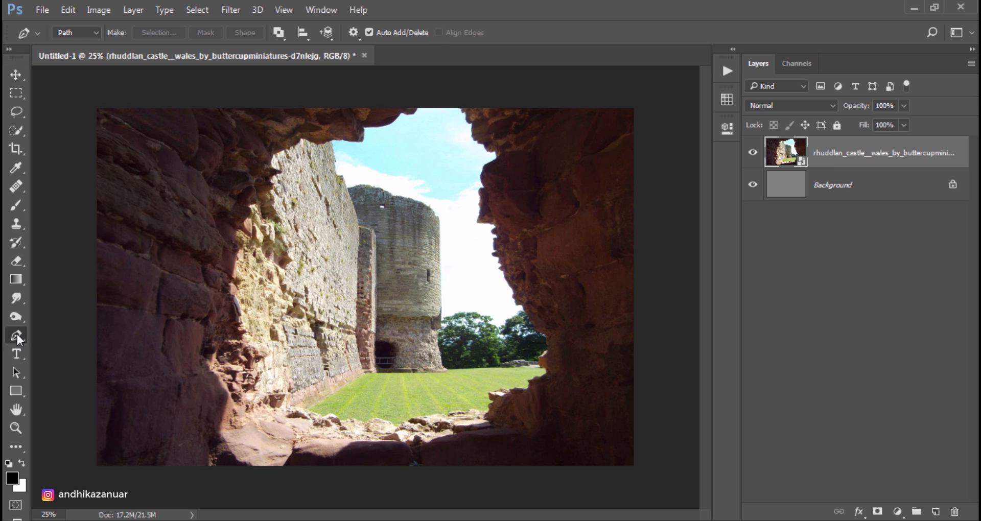
{"action": "left_click", "coordinate": [81, 35]}
{"action": "left_click", "coordinate": [82, 54]}
{"action": "left_click", "coordinate": [355, 36]}
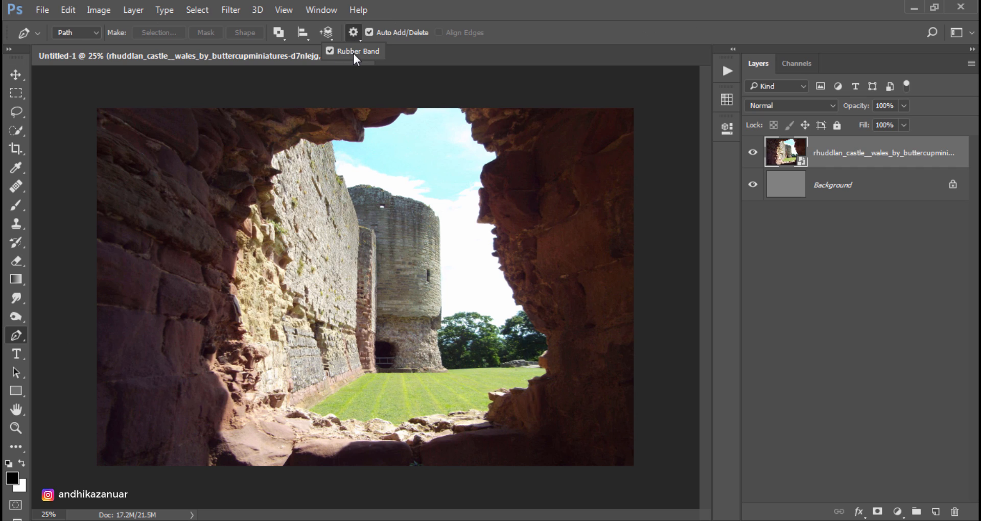
{"action": "left_click", "coordinate": [511, 33]}
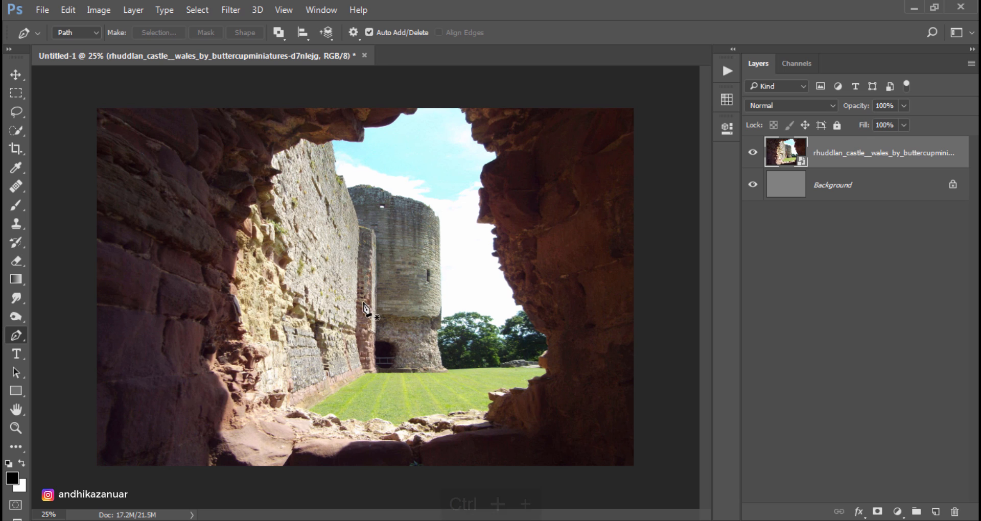
- Start a pen path where the overhanging rock meets the canvas's upper edge and trace the rock's underside to the hanging block's inner corner
{"action": "key", "text": "ctrl+plus"}
{"action": "scroll", "coordinate": [389, 208], "scroll_direction": "up", "scroll_amount": 2}
{"action": "scroll", "coordinate": [390, 207], "scroll_direction": "up", "scroll_amount": 10}
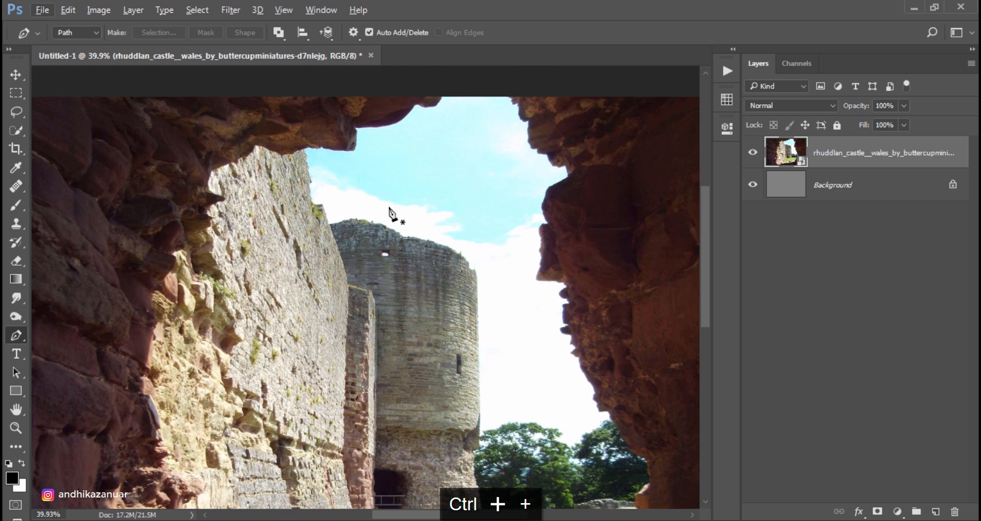
{"action": "scroll", "coordinate": [450, 156], "scroll_direction": "up", "scroll_amount": 3}
{"action": "scroll", "coordinate": [450, 156], "scroll_direction": "up", "scroll_amount": 6}
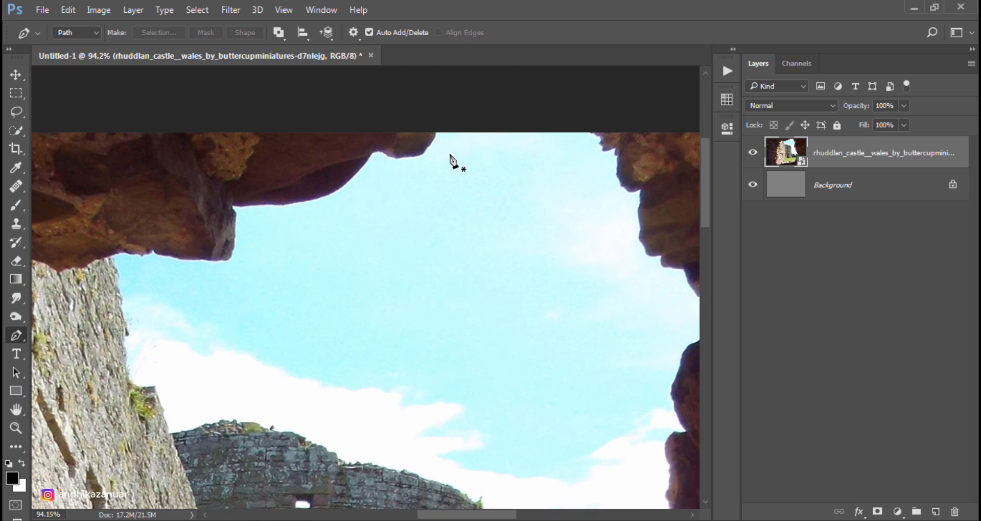
{"action": "scroll", "coordinate": [436, 133], "scroll_direction": "up", "scroll_amount": 1}
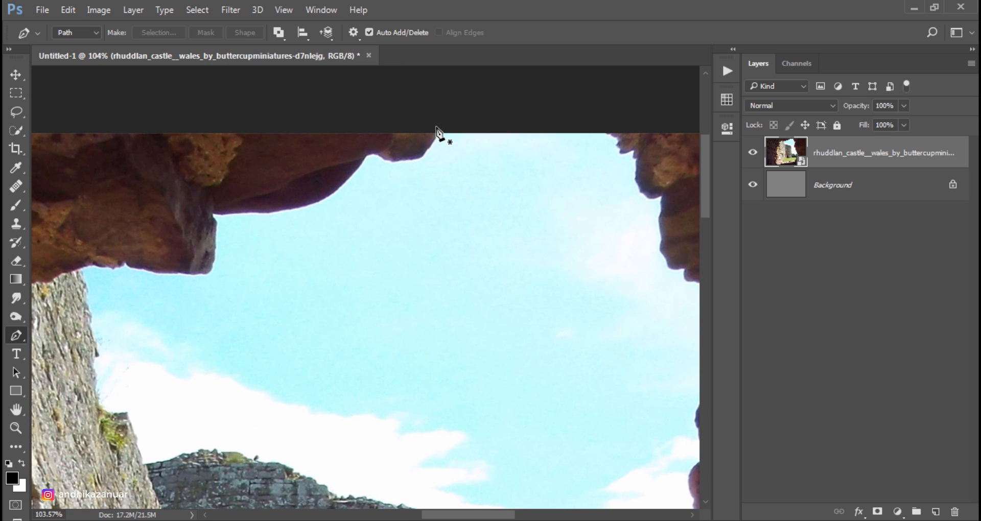
{"action": "left_click_drag", "start_coordinate": [435, 127], "coordinate": [410, 155]}
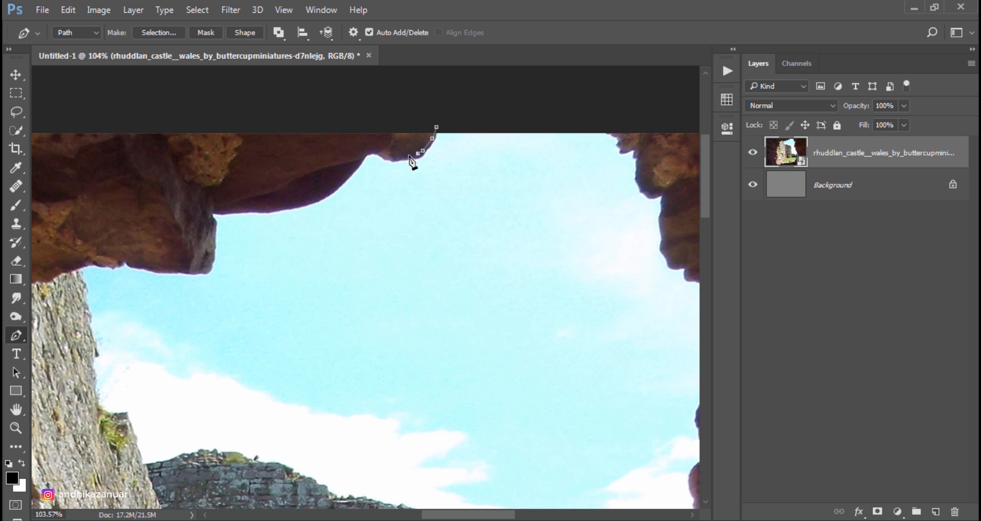
{"action": "left_click", "coordinate": [366, 154]}
{"action": "left_click", "coordinate": [363, 158]}
{"action": "left_click", "coordinate": [360, 164]}
{"action": "left_click", "coordinate": [338, 184]}
{"action": "left_click", "coordinate": [320, 199]}
{"action": "left_click", "coordinate": [309, 203]}
{"action": "left_click", "coordinate": [298, 205]}
{"action": "left_click", "coordinate": [292, 206]}
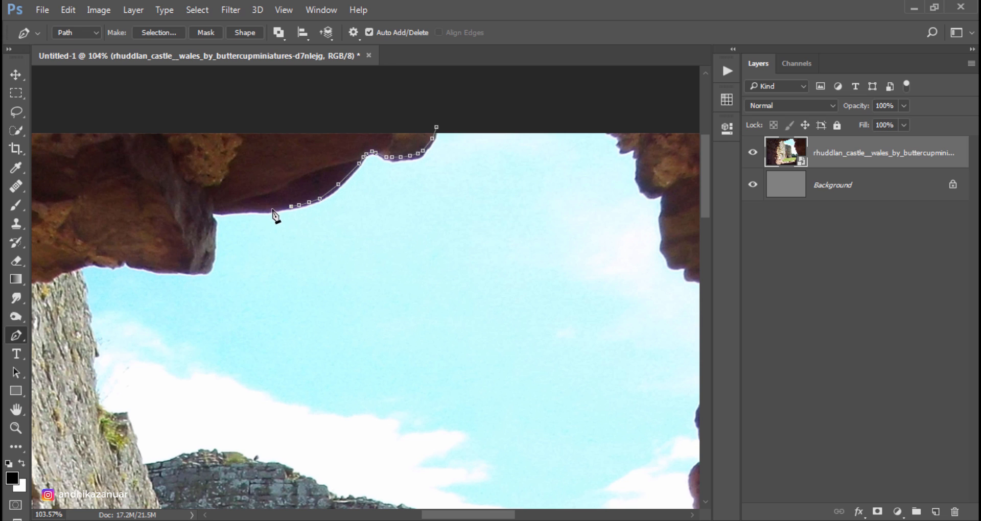
{"action": "left_click", "coordinate": [268, 210]}
{"action": "left_click", "coordinate": [258, 210]}
{"action": "left_click", "coordinate": [245, 210]}
{"action": "left_click", "coordinate": [234, 212]}
{"action": "left_click", "coordinate": [225, 214]}
{"action": "left_click", "coordinate": [210, 212]}
- Continue the path down around the hanging rock block and along its underside past the sky to the sunlit castle wall
{"action": "left_click", "coordinate": [211, 239]}
{"action": "left_click", "coordinate": [209, 269]}
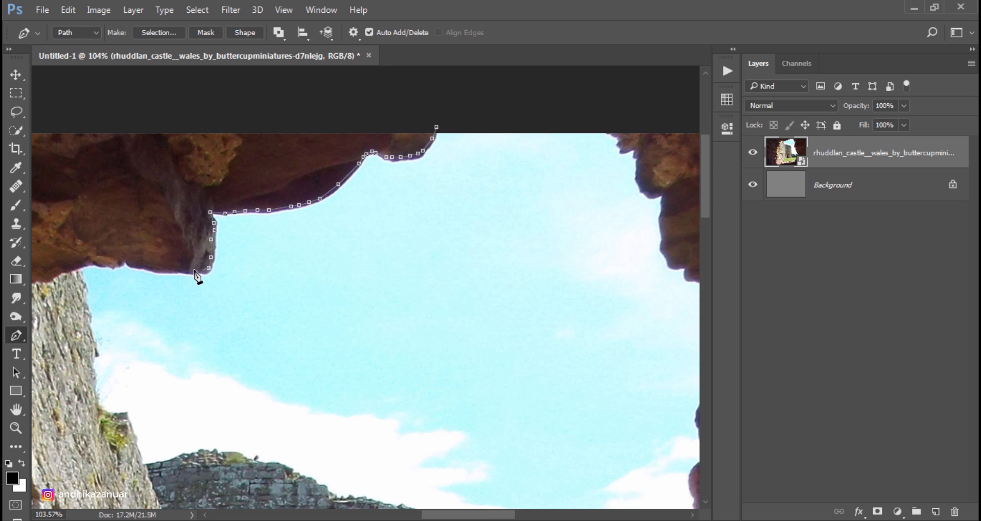
{"action": "left_click", "coordinate": [195, 270]}
{"action": "left_click", "coordinate": [179, 270]}
{"action": "left_click", "coordinate": [164, 270]}
{"action": "left_click", "coordinate": [151, 268]}
{"action": "left_click", "coordinate": [134, 265]}
{"action": "left_click", "coordinate": [124, 263]}
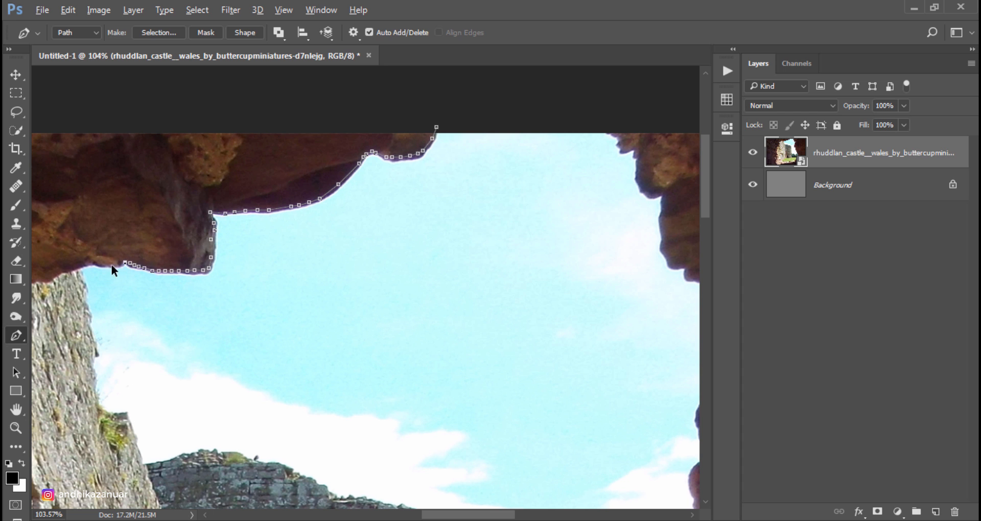
{"action": "left_click", "coordinate": [78, 268]}
{"action": "left_click", "coordinate": [67, 271]}
{"action": "left_click", "coordinate": [58, 275]}
{"action": "left_click", "coordinate": [49, 278]}
{"action": "left_click", "coordinate": [40, 279]}
- Extend the path along the rock ceiling above the sunlit castle wall to the opening's upper left corner
{"action": "left_click_drag", "start_coordinate": [41, 279], "coordinate": [428, 143]}
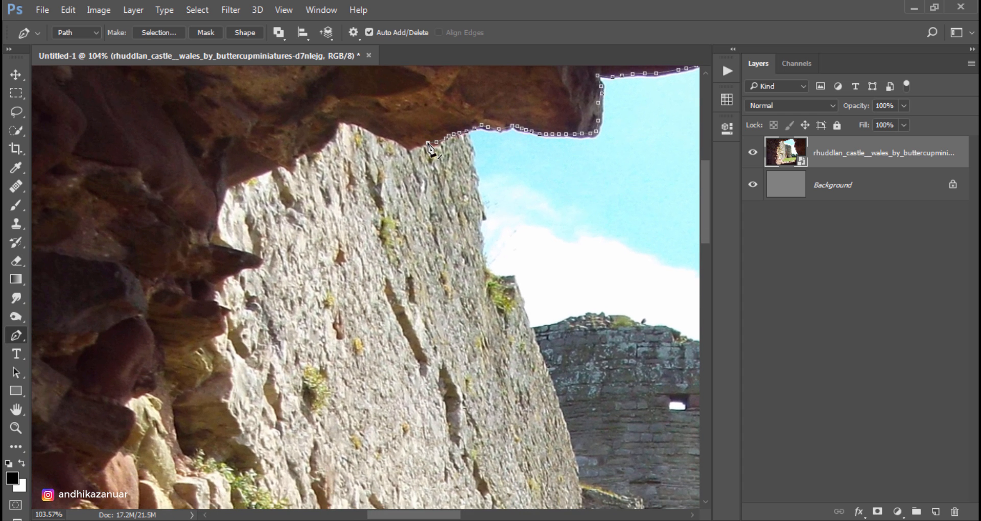
{"action": "left_click", "coordinate": [415, 145]}
{"action": "left_click", "coordinate": [400, 141]}
{"action": "left_click", "coordinate": [379, 133]}
{"action": "left_click", "coordinate": [340, 119]}
{"action": "left_click", "coordinate": [321, 141]}
{"action": "left_click", "coordinate": [296, 154]}
{"action": "left_click", "coordinate": [271, 165]}
{"action": "left_click", "coordinate": [235, 183]}
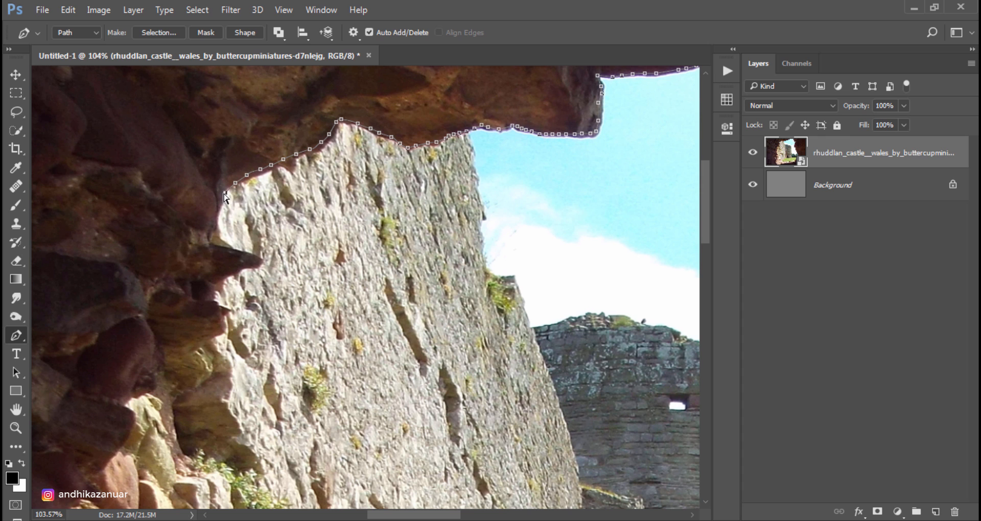
{"action": "left_click", "coordinate": [219, 206]}
- Trace the path down the shadowed rock's edge on the opening's left side, beside the sunlit stones
{"action": "scroll", "coordinate": [217, 212], "scroll_direction": "down", "scroll_amount": 7}
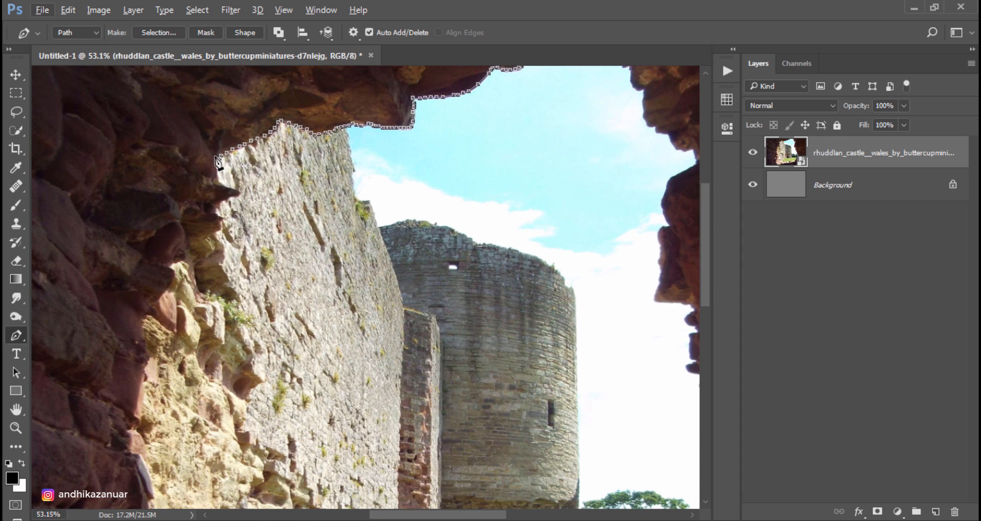
{"action": "left_click", "coordinate": [205, 186]}
{"action": "left_click", "coordinate": [192, 200]}
{"action": "left_click", "coordinate": [184, 218]}
{"action": "left_click", "coordinate": [180, 246]}
{"action": "left_click", "coordinate": [171, 267]}
{"action": "left_click", "coordinate": [160, 289]}
{"action": "left_click", "coordinate": [151, 302]}
{"action": "left_click", "coordinate": [143, 323]}
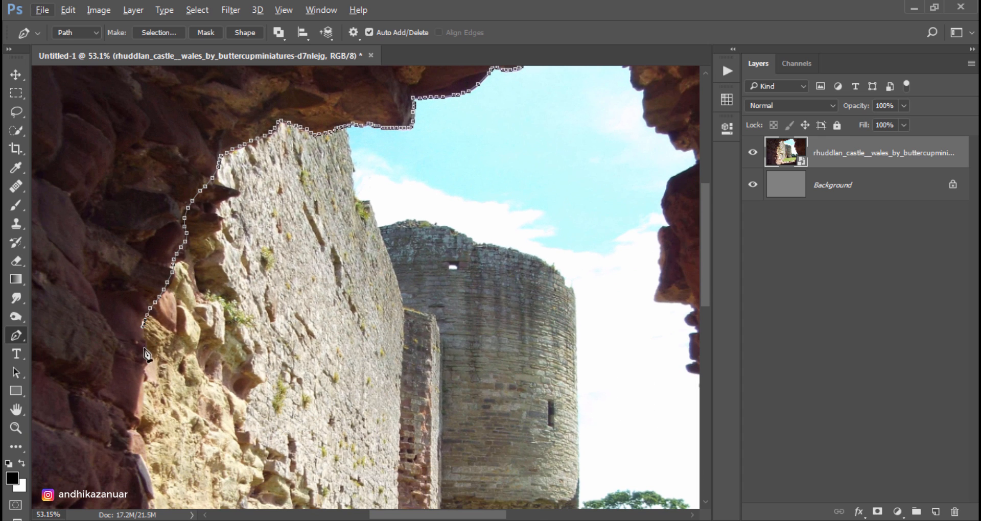
{"action": "left_click", "coordinate": [143, 345]}
{"action": "left_click", "coordinate": [142, 376]}
{"action": "left_click", "coordinate": [135, 409]}
{"action": "left_click", "coordinate": [133, 429]}
{"action": "left_click", "coordinate": [133, 456]}
{"action": "left_click", "coordinate": [146, 476]}
- Continue the path down the remaining left rock edge and around the opening's lower left corner to the lawn
{"action": "left_click_drag", "start_coordinate": [148, 475], "coordinate": [140, 286]}
{"action": "scroll", "coordinate": [140, 286], "scroll_direction": "down", "scroll_amount": 1}
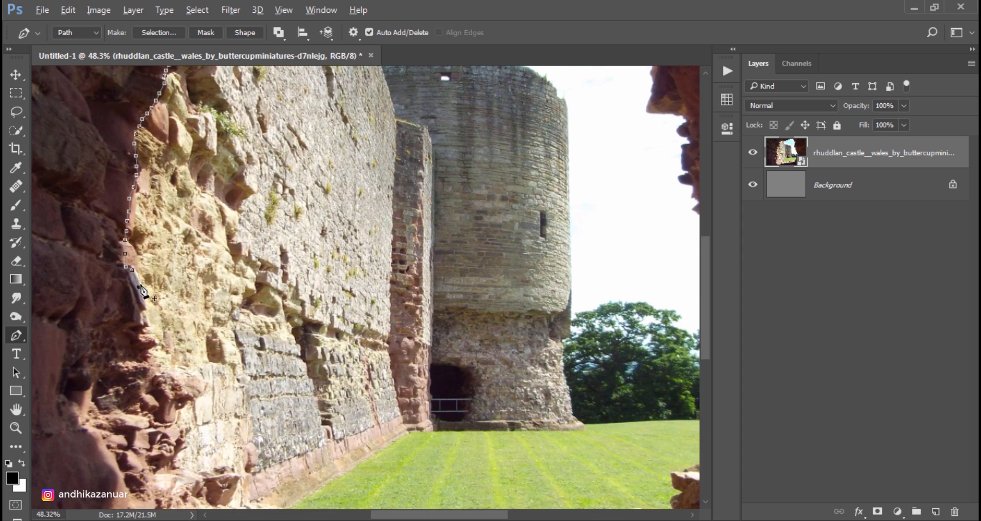
{"action": "scroll", "coordinate": [143, 291], "scroll_direction": "down", "scroll_amount": 2}
{"action": "left_click", "coordinate": [140, 279]}
{"action": "left_click", "coordinate": [144, 297]}
{"action": "left_click", "coordinate": [145, 312]}
{"action": "left_click", "coordinate": [148, 327]}
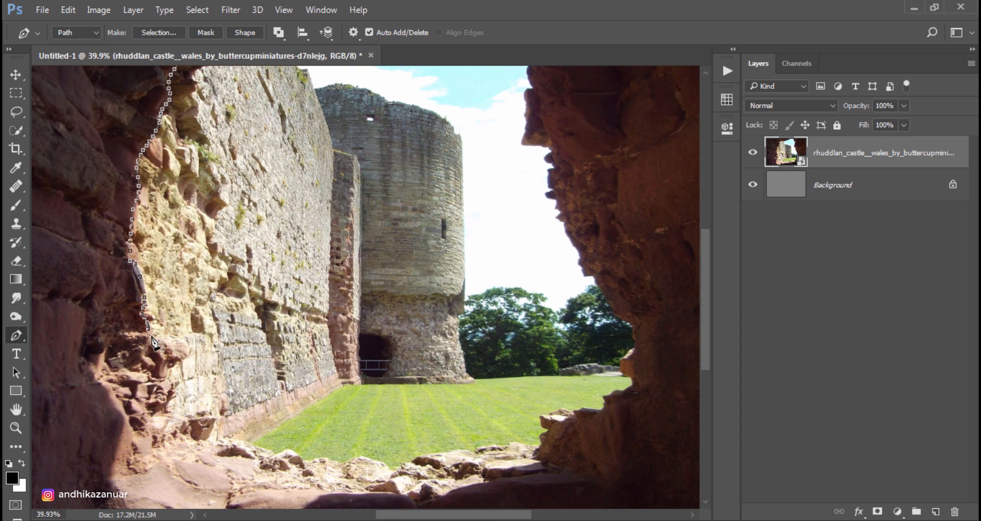
{"action": "left_click", "coordinate": [150, 341]}
{"action": "left_click", "coordinate": [152, 357]}
{"action": "left_click", "coordinate": [155, 375]}
{"action": "left_click", "coordinate": [159, 394]}
{"action": "left_click", "coordinate": [163, 404]}
{"action": "left_click", "coordinate": [177, 423]}
{"action": "left_click", "coordinate": [189, 428]}
{"action": "left_click", "coordinate": [192, 436]}
{"action": "left_click", "coordinate": [201, 440]}
{"action": "left_click", "coordinate": [216, 440]}
{"action": "left_click", "coordinate": [224, 440]}
{"action": "left_click", "coordinate": [241, 440]}
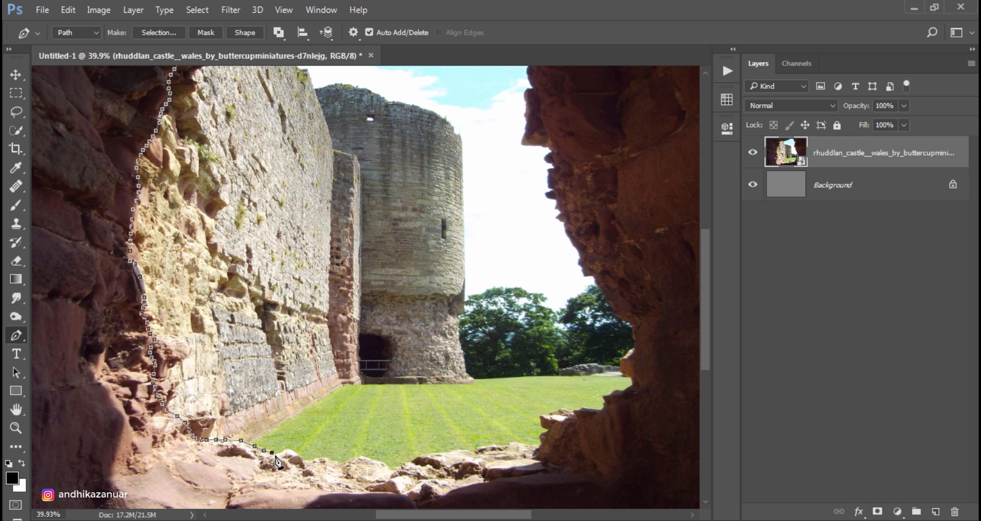
- Trace the path along the rocky sill below the lawn to the base of the right-hand rocks
{"action": "left_click", "coordinate": [287, 451]}
{"action": "left_click", "coordinate": [297, 456]}
{"action": "left_click", "coordinate": [304, 461]}
{"action": "left_click", "coordinate": [320, 460]}
{"action": "left_click", "coordinate": [332, 461]}
{"action": "left_click", "coordinate": [340, 462]}
{"action": "left_click", "coordinate": [349, 462]}
{"action": "left_click", "coordinate": [356, 458]}
{"action": "left_click", "coordinate": [390, 470]}
{"action": "left_click", "coordinate": [401, 466]}
{"action": "left_click", "coordinate": [422, 458]}
{"action": "left_click", "coordinate": [436, 455]}
{"action": "left_click", "coordinate": [467, 451]}
{"action": "left_click", "coordinate": [480, 448]}
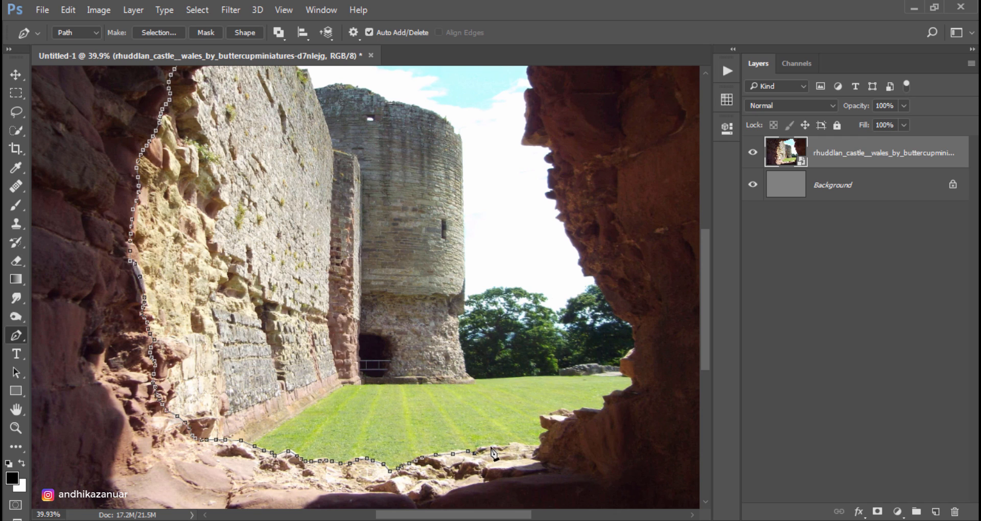
{"action": "left_click", "coordinate": [503, 447]}
{"action": "left_click", "coordinate": [518, 445]}
{"action": "left_click", "coordinate": [541, 442]}
- Continue the path up over the right-hand ledge stones and around the small protruding stone beside the lawn
{"action": "left_click", "coordinate": [540, 437]}
{"action": "left_click", "coordinate": [545, 433]}
{"action": "left_click", "coordinate": [540, 420]}
{"action": "left_click", "coordinate": [556, 411]}
{"action": "left_click", "coordinate": [564, 408]}
{"action": "left_click", "coordinate": [571, 413]}
{"action": "left_click", "coordinate": [583, 409]}
{"action": "left_click", "coordinate": [588, 409]}
{"action": "left_click", "coordinate": [598, 410]}
{"action": "left_click", "coordinate": [604, 407]}
{"action": "left_click", "coordinate": [606, 403]}
{"action": "left_click", "coordinate": [604, 398]}
{"action": "left_click", "coordinate": [610, 396]}
{"action": "left_click", "coordinate": [617, 392]}
{"action": "left_click", "coordinate": [624, 390]}
{"action": "left_click", "coordinate": [632, 388]}
{"action": "left_click", "coordinate": [622, 370]}
{"action": "left_click", "coordinate": [624, 361]}
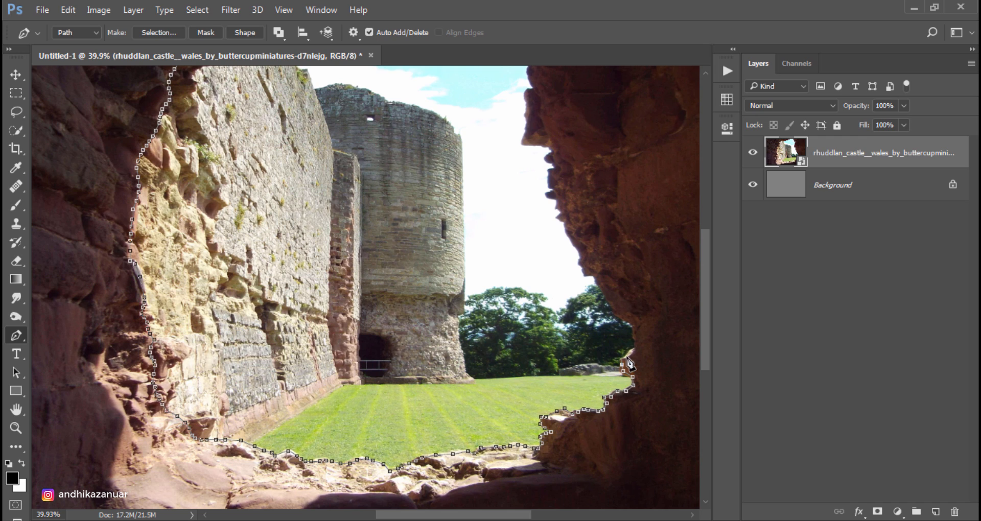
- Trace the path up the dark right rock's edge past the trees to the bright sky area
{"action": "left_click", "coordinate": [633, 348]}
{"action": "left_click", "coordinate": [633, 337]}
{"action": "left_click", "coordinate": [632, 324]}
{"action": "left_click", "coordinate": [621, 317]}
{"action": "left_click", "coordinate": [610, 306]}
{"action": "left_click", "coordinate": [605, 297]}
{"action": "left_click", "coordinate": [600, 287]}
{"action": "left_click", "coordinate": [597, 278]}
{"action": "left_click", "coordinate": [593, 276]}
{"action": "left_click", "coordinate": [585, 272]}
{"action": "left_click", "coordinate": [581, 263]}
{"action": "left_click", "coordinate": [580, 256]}
{"action": "left_click", "coordinate": [580, 251]}
- Continue the path up the jagged right rock edge beside the sky to the tip of the overhanging ledge
{"action": "scroll", "coordinate": [581, 246], "scroll_direction": "up", "scroll_amount": 2}
{"action": "left_click", "coordinate": [554, 198]}
{"action": "left_click", "coordinate": [544, 189]}
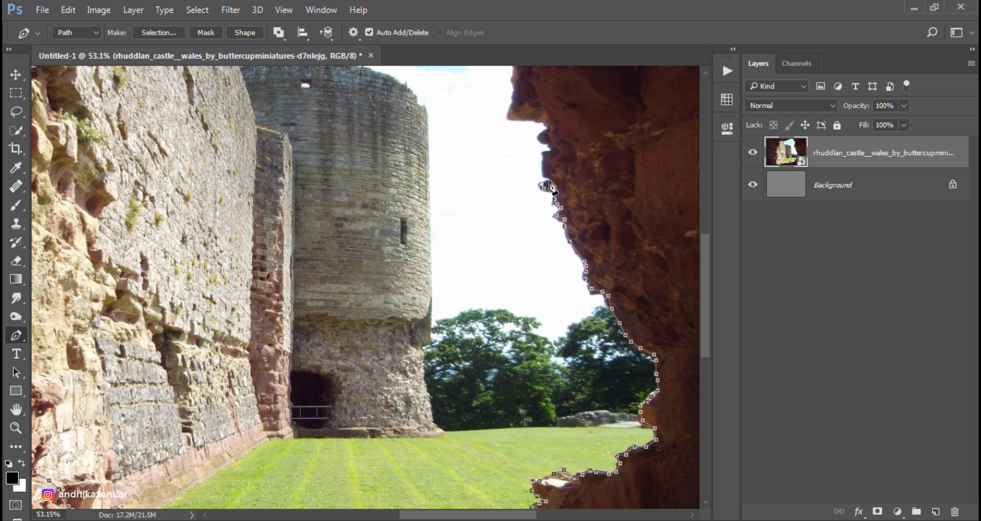
{"action": "left_click", "coordinate": [550, 179]}
{"action": "left_click", "coordinate": [543, 165]}
{"action": "left_click", "coordinate": [544, 154]}
{"action": "left_click", "coordinate": [551, 148]}
{"action": "left_click", "coordinate": [547, 140]}
{"action": "left_click", "coordinate": [542, 136]}
{"action": "left_click", "coordinate": [541, 121]}
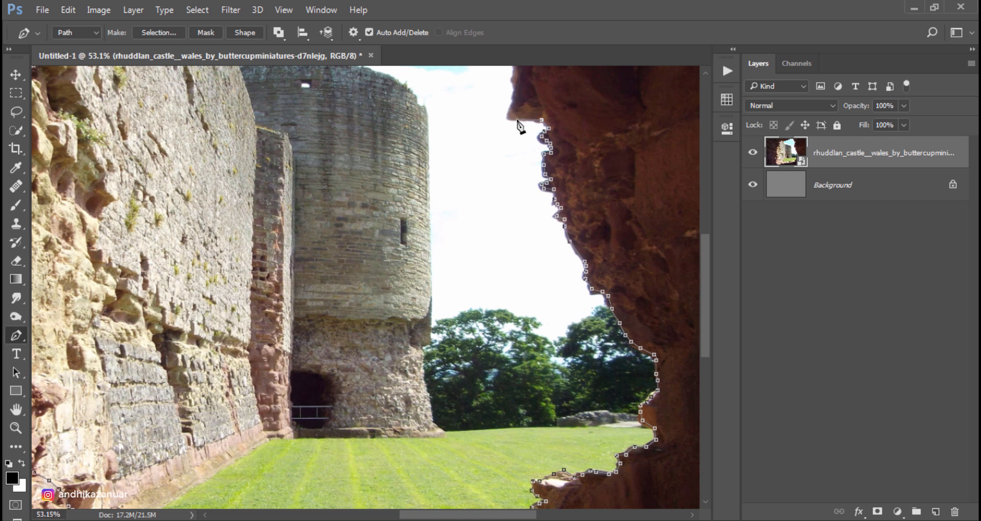
{"action": "left_click", "coordinate": [508, 117]}
- Trace the path from the ledge tip up its outer side and past the small notch to the bulging rock above
{"action": "left_click_drag", "start_coordinate": [514, 65], "coordinate": [506, 309]}
{"action": "left_click", "coordinate": [504, 306]}
{"action": "left_click", "coordinate": [504, 299]}
{"action": "left_click", "coordinate": [503, 292]}
{"action": "left_click", "coordinate": [510, 292]}
{"action": "left_click", "coordinate": [515, 289]}
{"action": "left_click", "coordinate": [509, 276]}
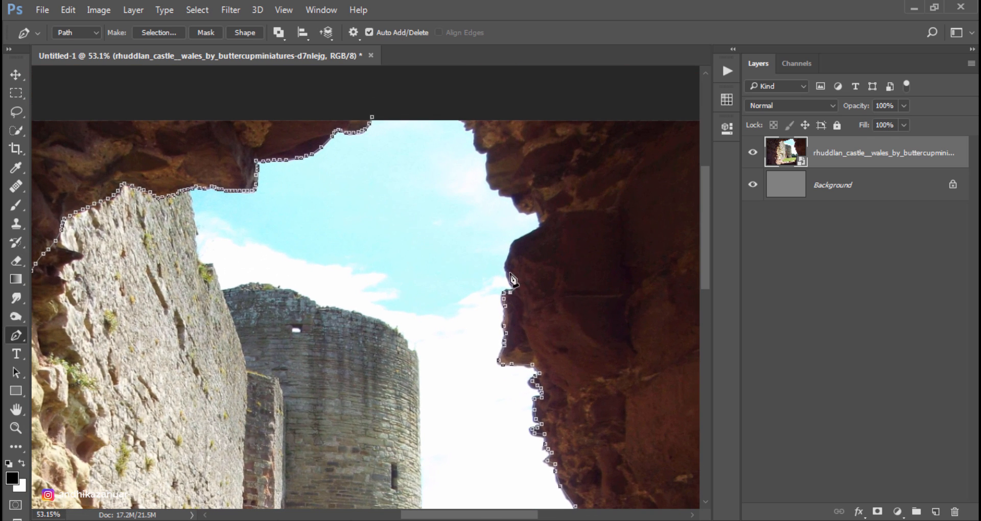
- Continue the path over the bulging right rock, into the recess above it and out along its upper lip
{"action": "left_click", "coordinate": [522, 240]}
{"action": "left_click", "coordinate": [541, 225]}
{"action": "left_click", "coordinate": [540, 219]}
{"action": "left_click", "coordinate": [536, 209]}
{"action": "left_click", "coordinate": [517, 206]}
{"action": "left_click", "coordinate": [513, 196]}
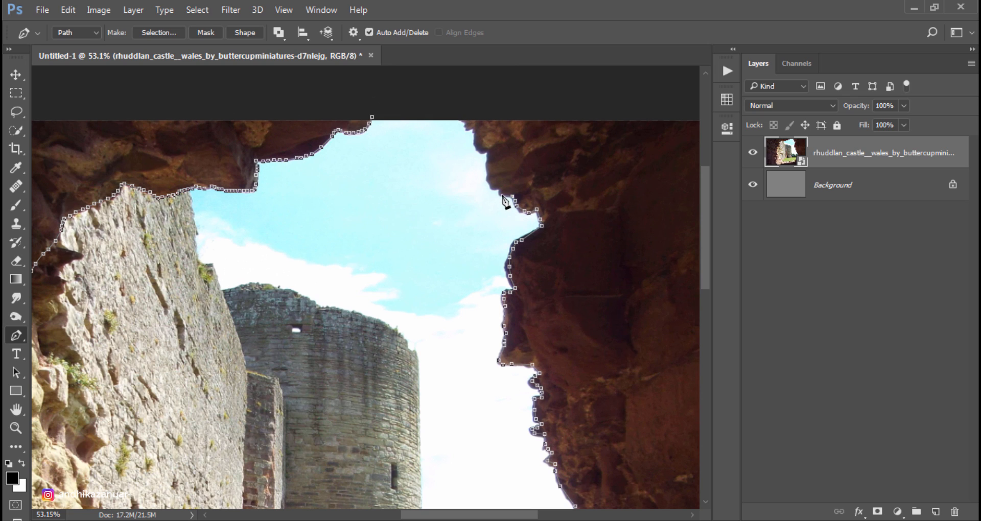
- Trace the remaining upper right rock edge past the photo's top border and close the path at its starting anchor
{"action": "left_click", "coordinate": [495, 188]}
{"action": "left_click", "coordinate": [487, 173]}
{"action": "left_click", "coordinate": [487, 158]}
{"action": "left_click", "coordinate": [477, 150]}
{"action": "left_click", "coordinate": [474, 137]}
{"action": "left_click", "coordinate": [474, 129]}
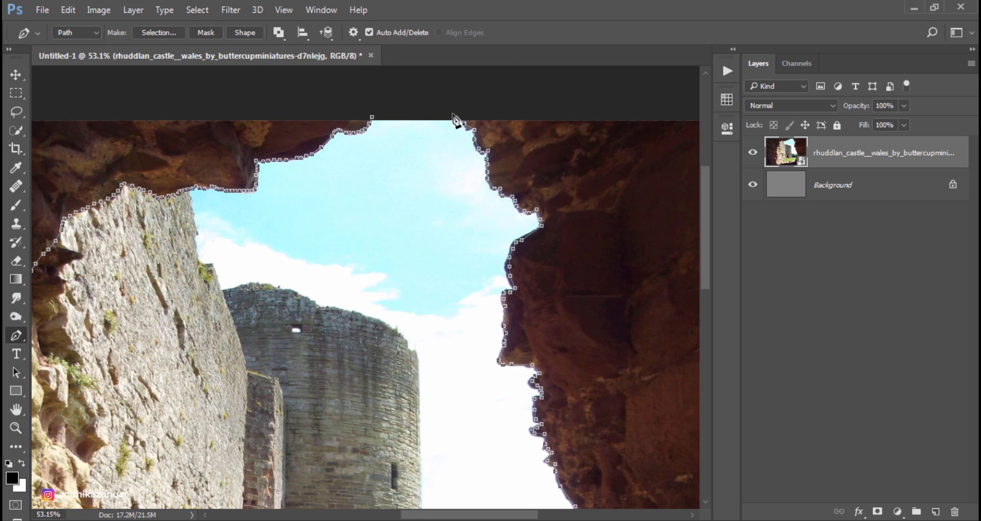
{"action": "left_click", "coordinate": [456, 116]}
{"action": "left_click", "coordinate": [420, 109]}
{"action": "left_click", "coordinate": [375, 119]}
- Convert the closed path into a new anti-aliased selection with a feather radius of 0.5 pixels
{"action": "key", "text": "ctrl+0"}
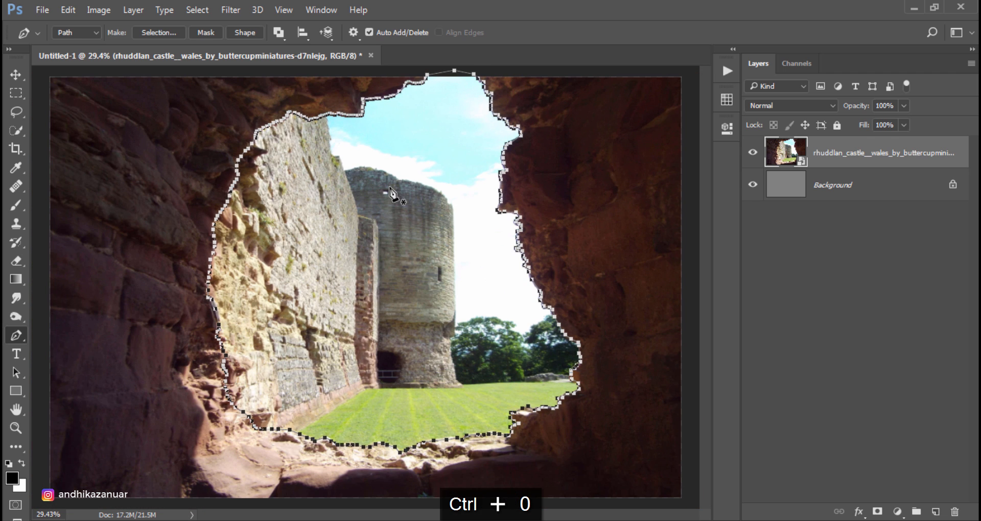
{"action": "right_click", "coordinate": [389, 192]}
{"action": "left_click", "coordinate": [445, 218]}
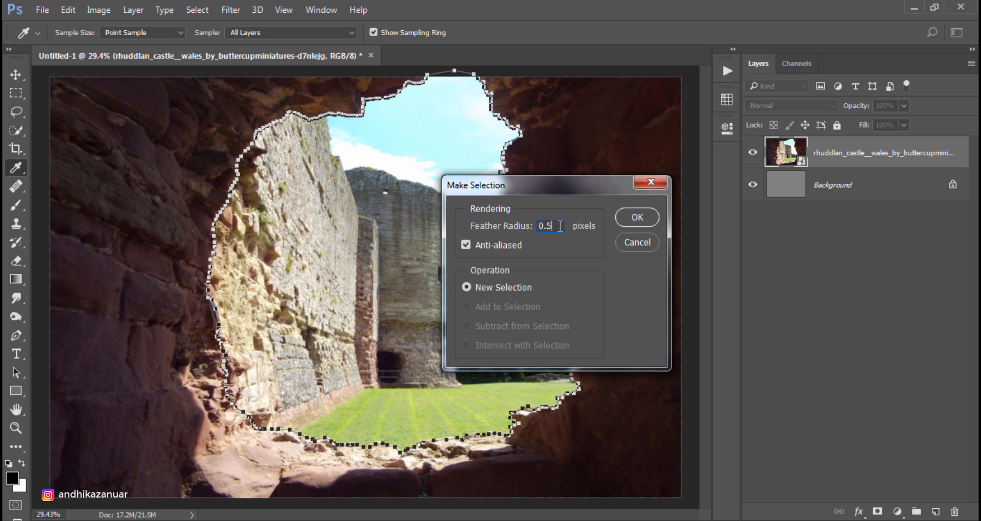
{"action": "left_click", "coordinate": [630, 216]}
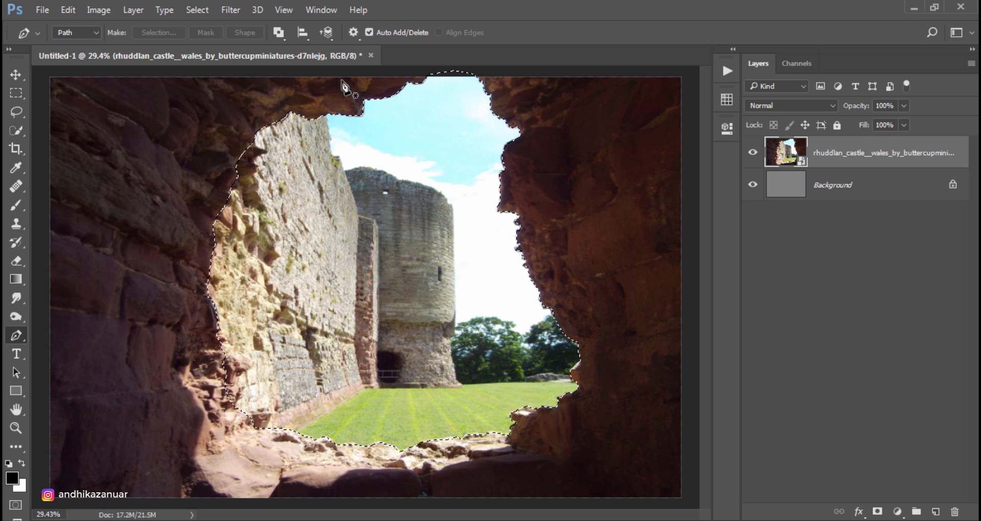
- Invert the selection and add it as a layer mask hiding the castle view inside the opening, then target the layer's image
{"action": "left_click", "coordinate": [208, 8]}
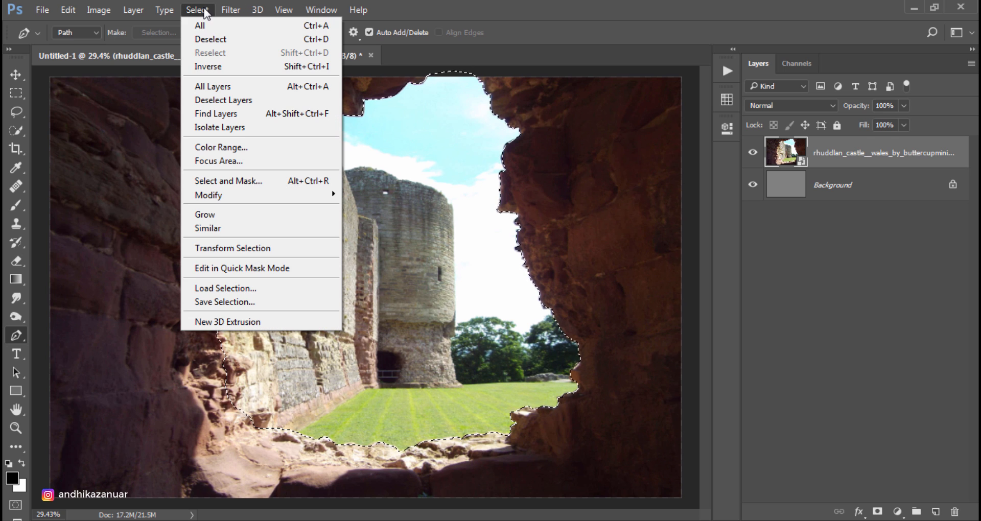
{"action": "left_click", "coordinate": [218, 63]}
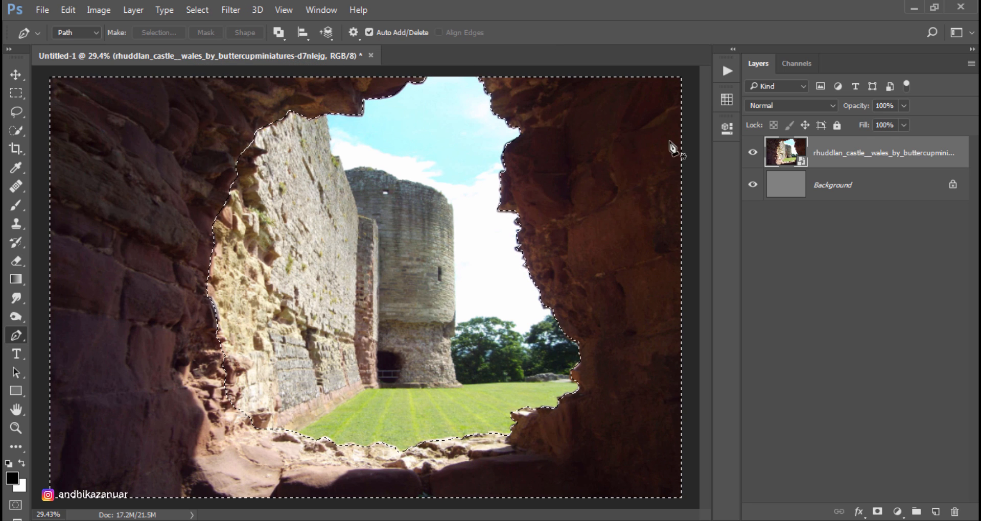
{"action": "left_click", "coordinate": [878, 511]}
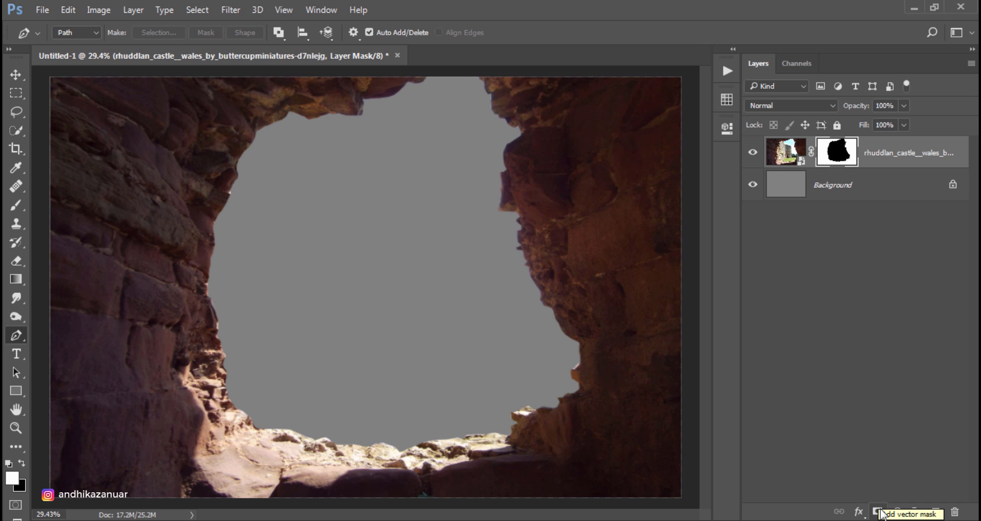
{"action": "left_click", "coordinate": [20, 75]}
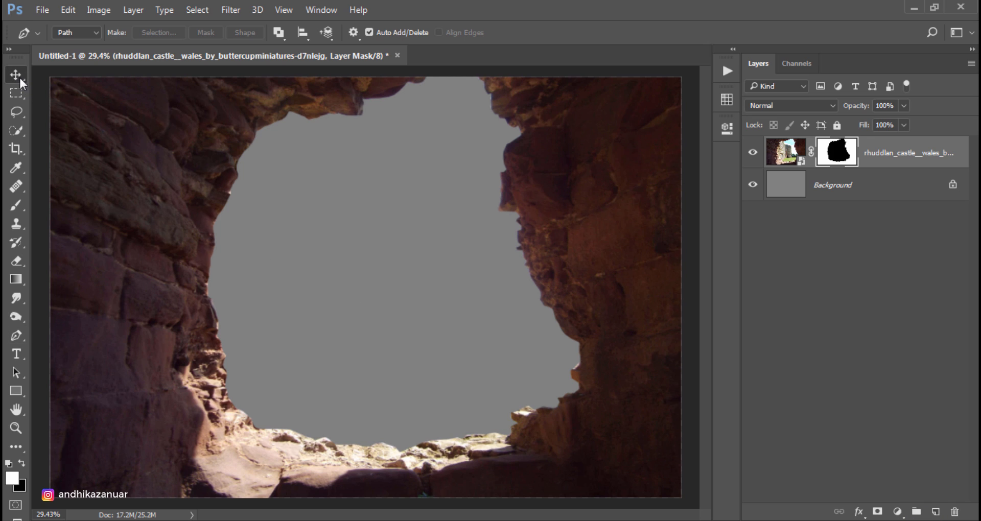
{"action": "key", "text": "ctrl+2"}
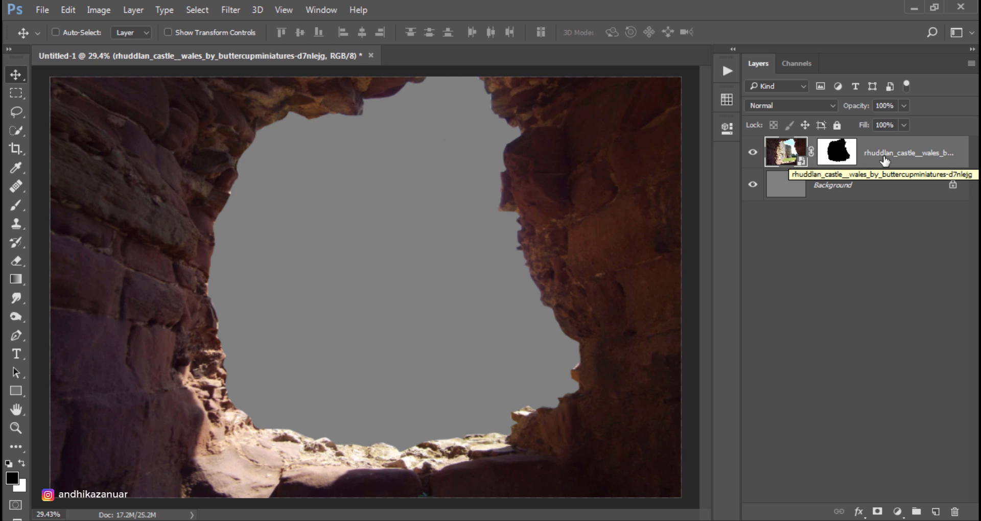
- Add a white (ffffff) Solid Color fill layer directly above the Background layer
{"action": "left_click", "coordinate": [868, 187]}
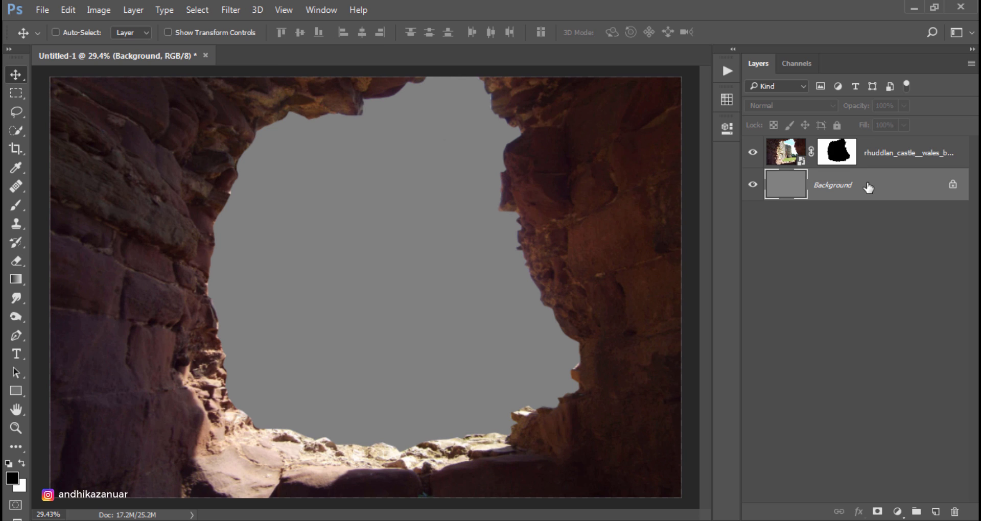
{"action": "left_click", "coordinate": [900, 509]}
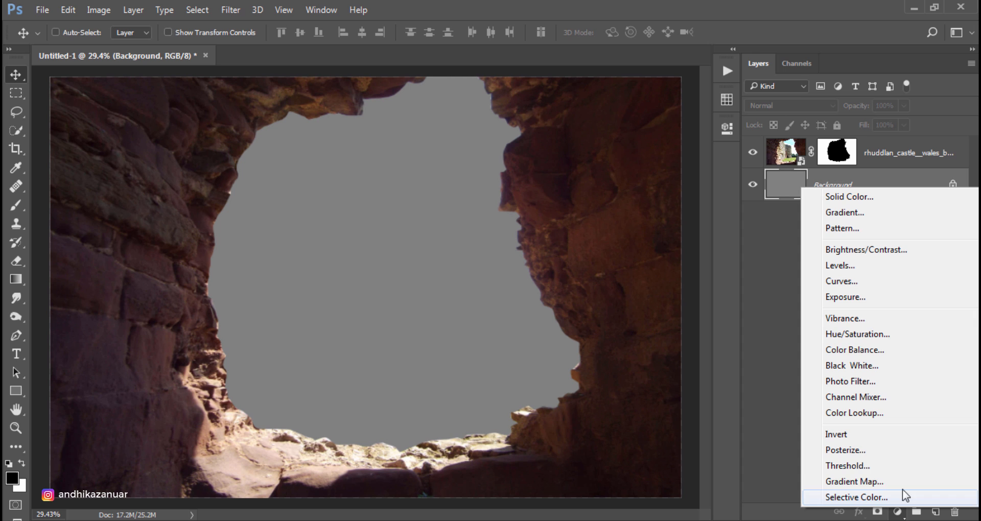
{"action": "left_click", "coordinate": [877, 201]}
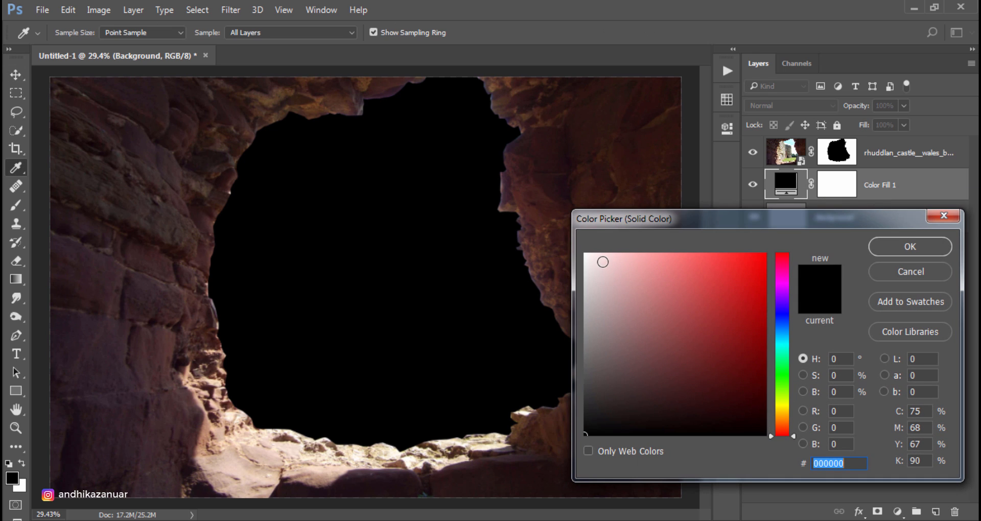
{"action": "left_click_drag", "start_coordinate": [602, 261], "coordinate": [585, 254]}
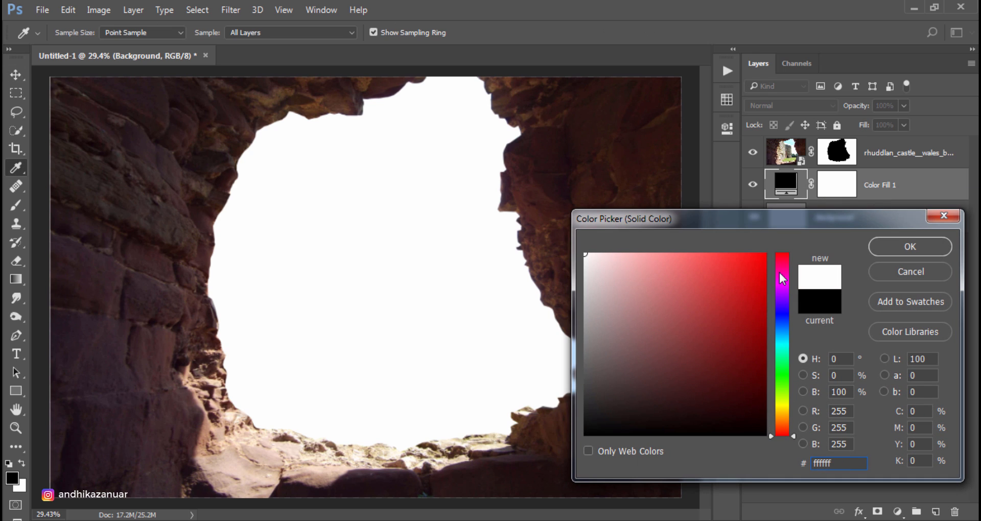
{"action": "left_click", "coordinate": [927, 246]}
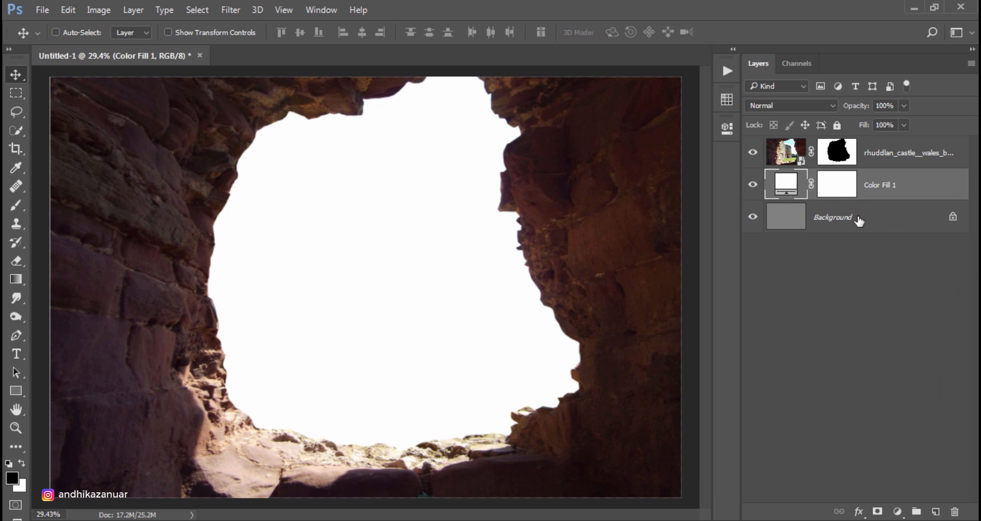
- Place the forest image stock_893_by_justmetd-darkjl5 as an embedded object and move its layer beneath the castle layer
{"action": "left_click", "coordinate": [867, 155]}
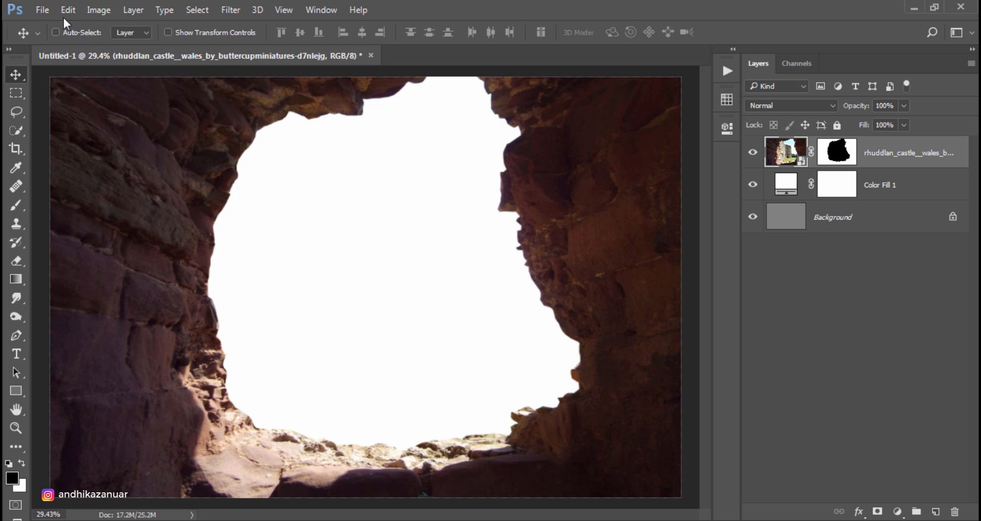
{"action": "left_click", "coordinate": [46, 11]}
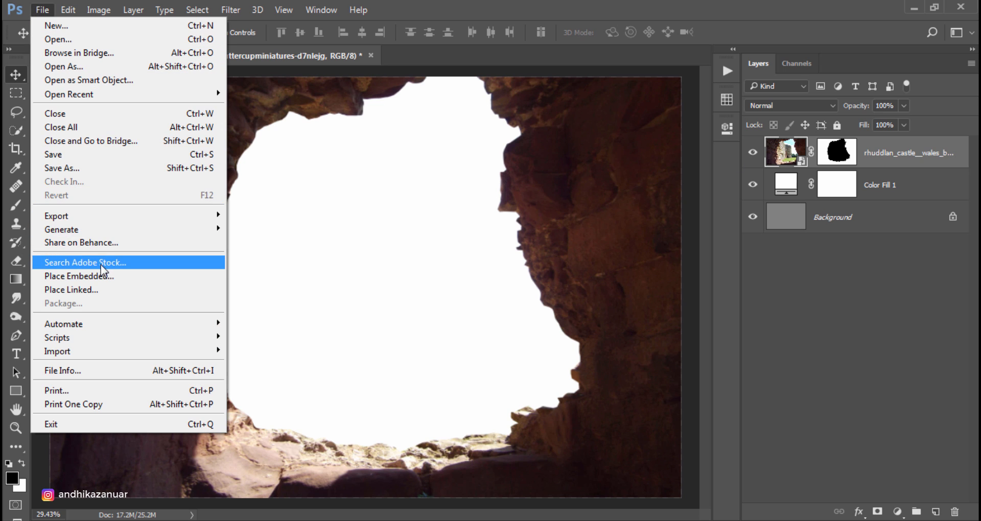
{"action": "left_click", "coordinate": [100, 275]}
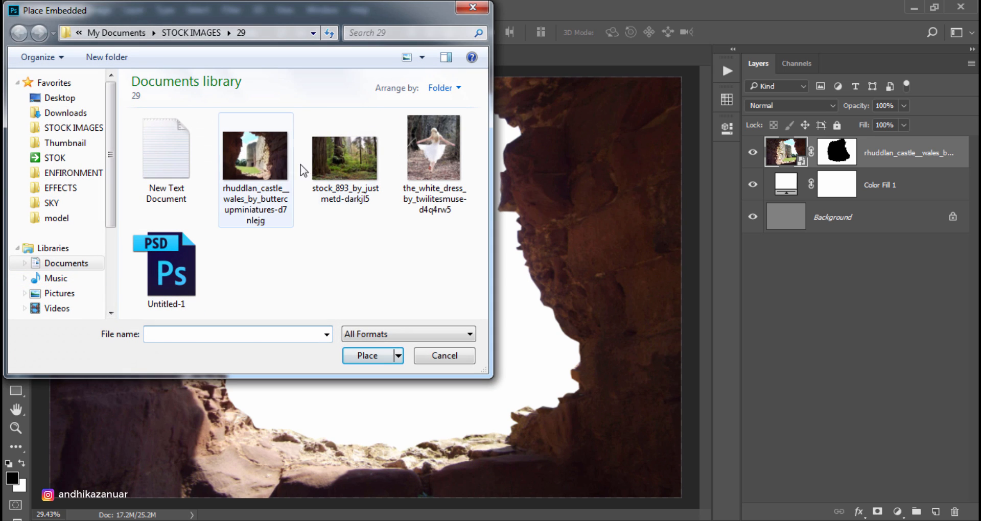
{"action": "left_click", "coordinate": [337, 166]}
{"action": "left_click", "coordinate": [372, 355]}
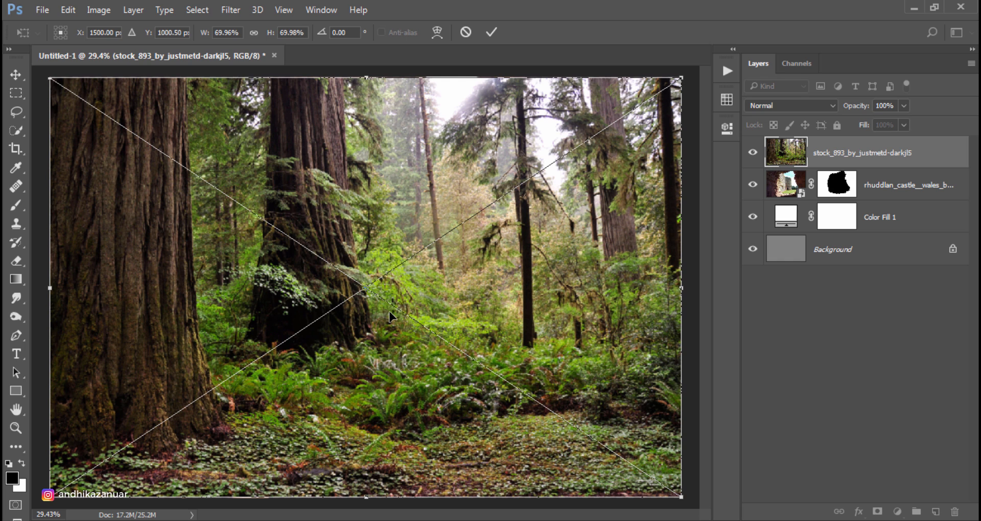
{"action": "left_click", "coordinate": [493, 39]}
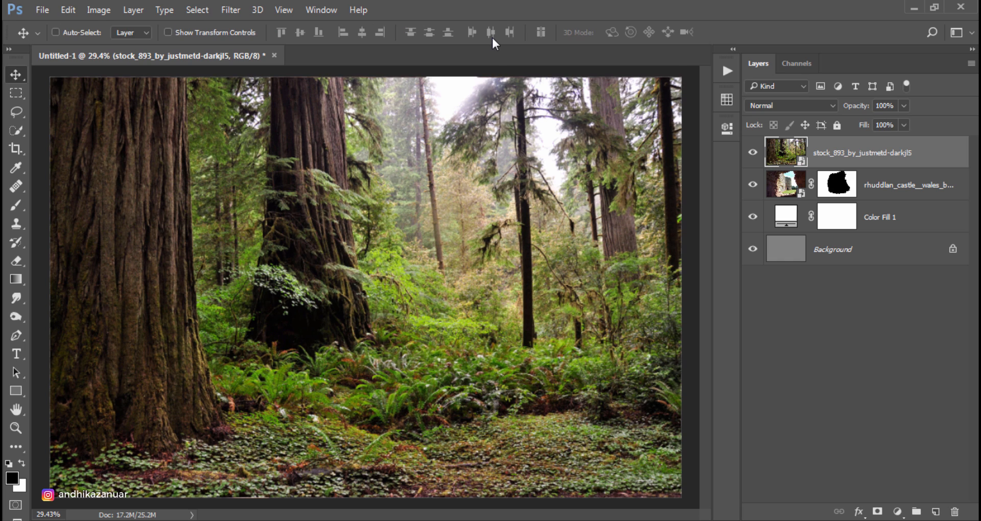
{"action": "left_click_drag", "start_coordinate": [848, 160], "coordinate": [851, 195]}
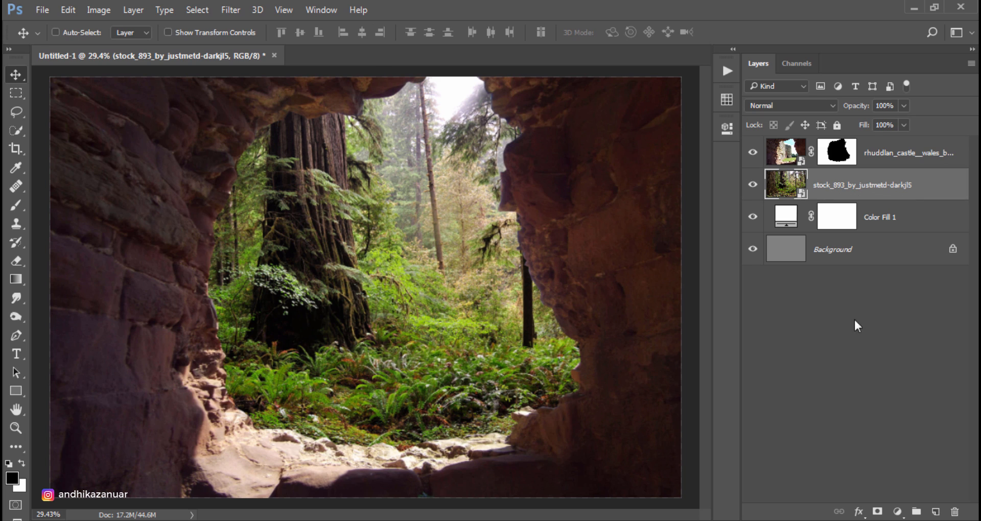
- Add a layer mask to the forest layer and set up a soft black brush at 180 px with 17% opacity
{"action": "left_click", "coordinate": [877, 511]}
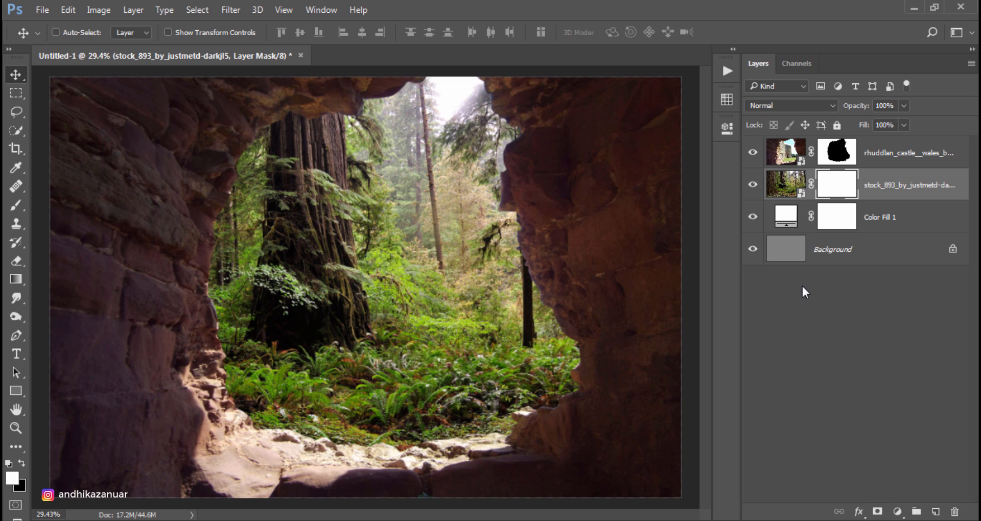
{"action": "left_click", "coordinate": [15, 204]}
{"action": "left_click", "coordinate": [22, 464]}
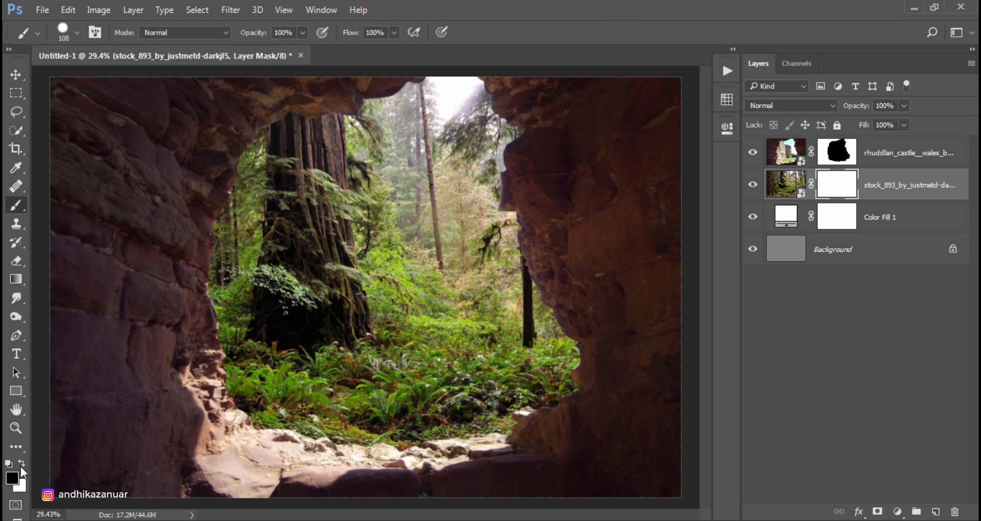
{"action": "left_click", "coordinate": [63, 30]}
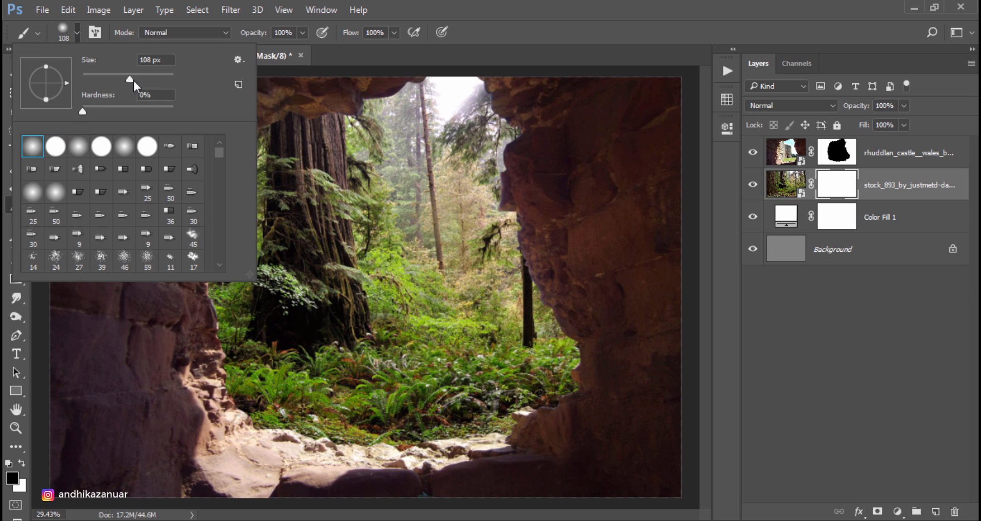
{"action": "left_click_drag", "start_coordinate": [132, 79], "coordinate": [146, 76]}
{"action": "left_click", "coordinate": [303, 35]}
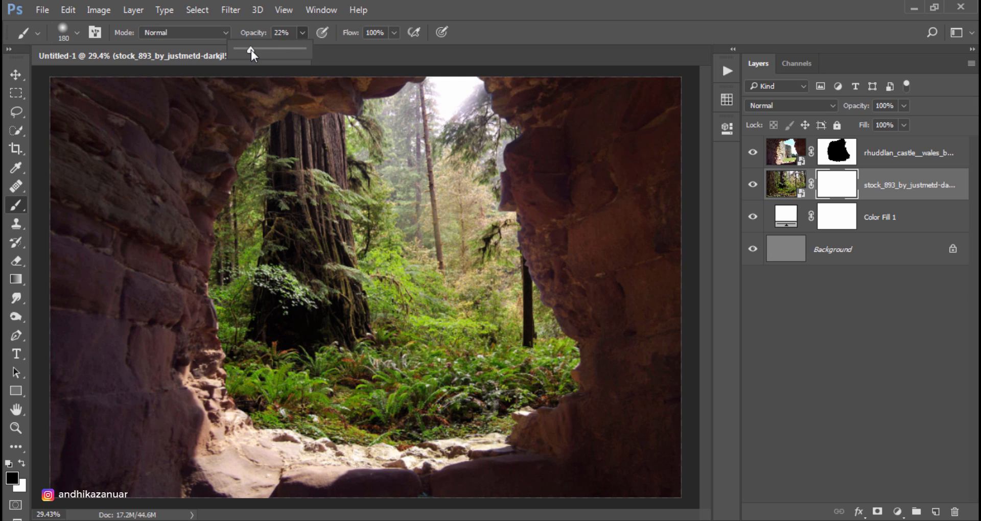
{"action": "left_click_drag", "start_coordinate": [249, 49], "coordinate": [247, 49]}
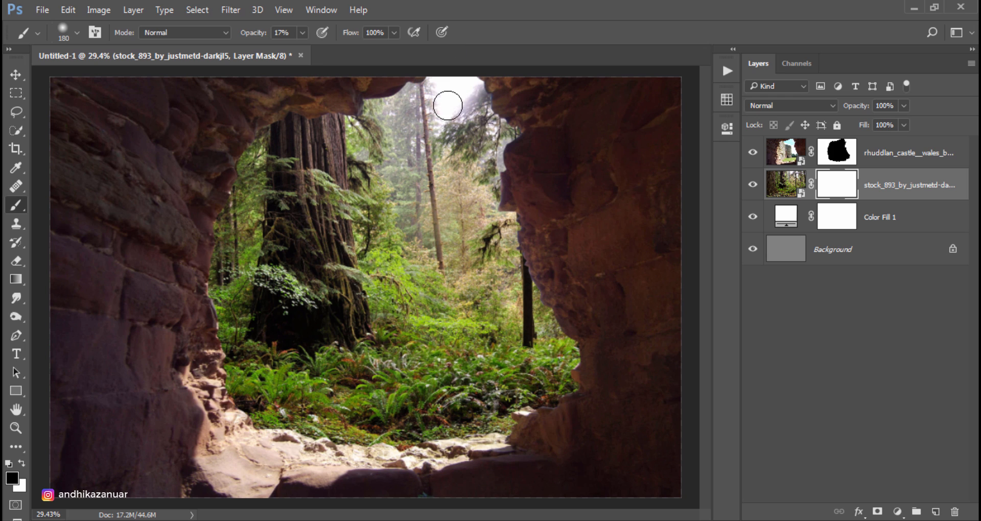
- Enlarge the brush to 900 px and paint on the forest mask around the bright sky and distant trees to create haze
{"action": "key", "text": "bracketright"}
{"action": "key", "text": "bracketright"}
{"action": "key", "text": "bracketright"}
{"action": "key", "text": "bracketright"}
{"action": "key", "text": "bracketright"}
{"action": "key", "text": "bracketright"}
{"action": "key", "text": "bracketright"}
{"action": "key", "text": "bracketright"}
{"action": "key", "text": "bracketright"}
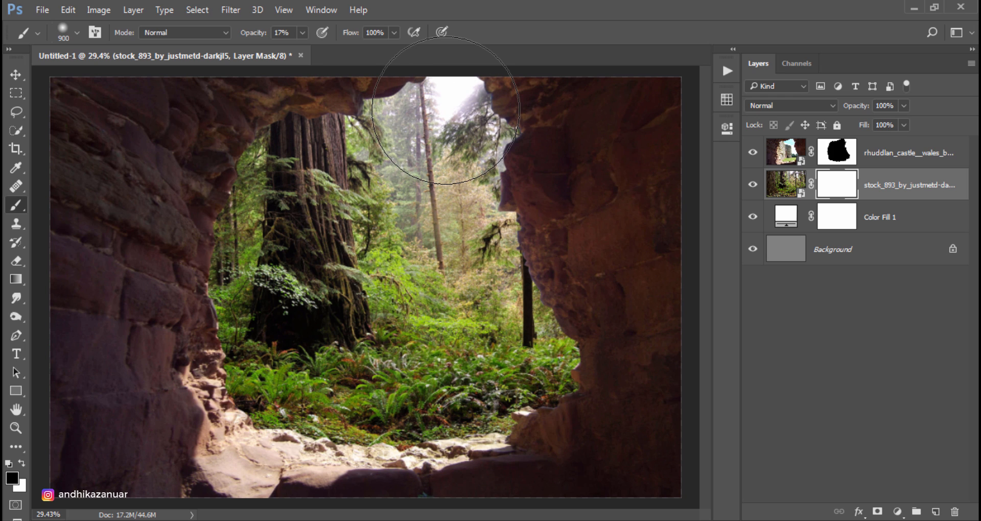
{"action": "left_click", "coordinate": [445, 108]}
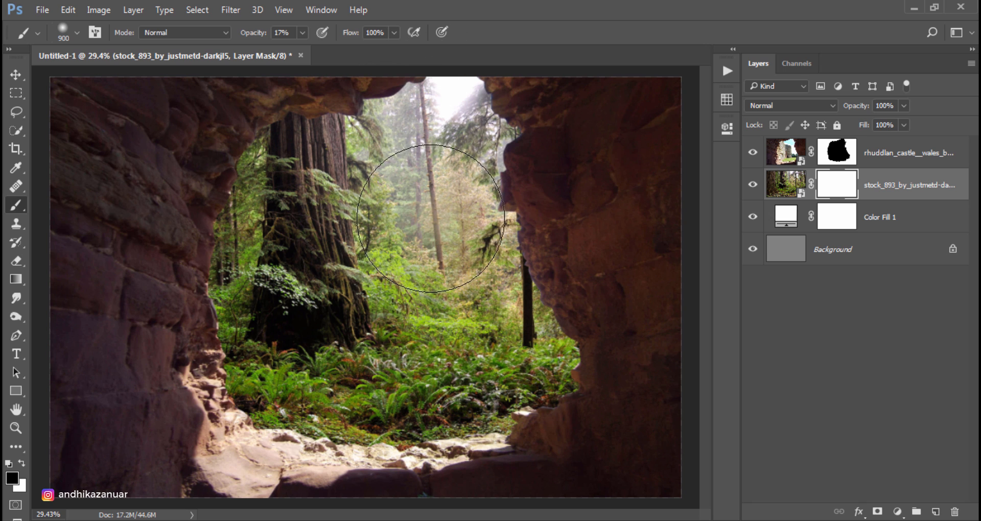
{"action": "mouse_move", "coordinate": [494, 137]}
{"action": "left_mouse_down"}
{"action": "mouse_move", "coordinate": [494, 201]}
{"action": "mouse_move", "coordinate": [492, 160]}
{"action": "mouse_move", "coordinate": [511, 116]}
{"action": "mouse_move", "coordinate": [481, 98]}
{"action": "mouse_move", "coordinate": [503, 111]}
{"action": "mouse_move", "coordinate": [448, 96]}
{"action": "mouse_move", "coordinate": [450, 107]}
{"action": "mouse_move", "coordinate": [414, 132]}
{"action": "mouse_move", "coordinate": [431, 193]}
{"action": "mouse_move", "coordinate": [466, 235]}
{"action": "mouse_move", "coordinate": [411, 260]}
{"action": "mouse_move", "coordinate": [383, 209]}
{"action": "mouse_move", "coordinate": [464, 106]}
{"action": "mouse_move", "coordinate": [519, 100]}
{"action": "mouse_move", "coordinate": [489, 115]}
{"action": "left_mouse_up"}
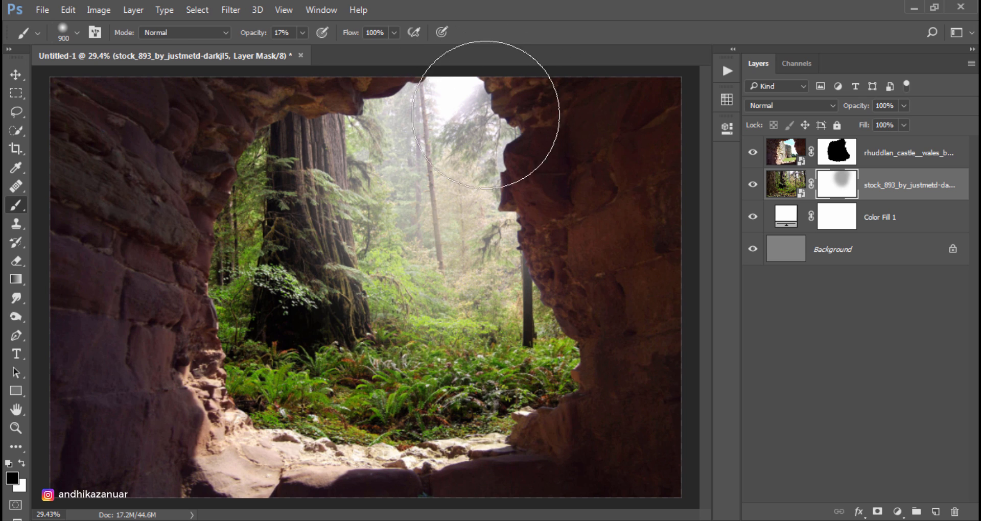
- Add a Selective Color adjustment layer above the forest layer and clip it to the forest
{"action": "left_click", "coordinate": [16, 76]}
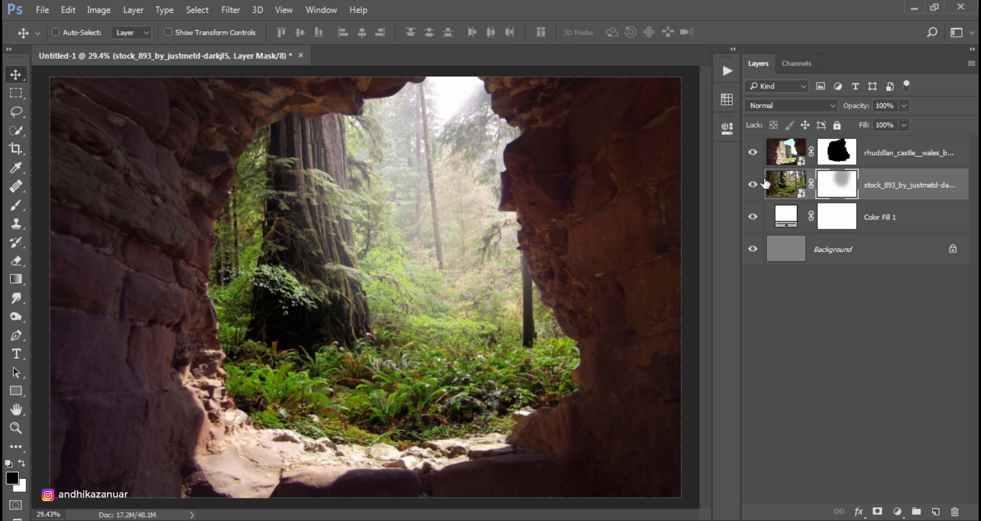
{"action": "left_click", "coordinate": [882, 185]}
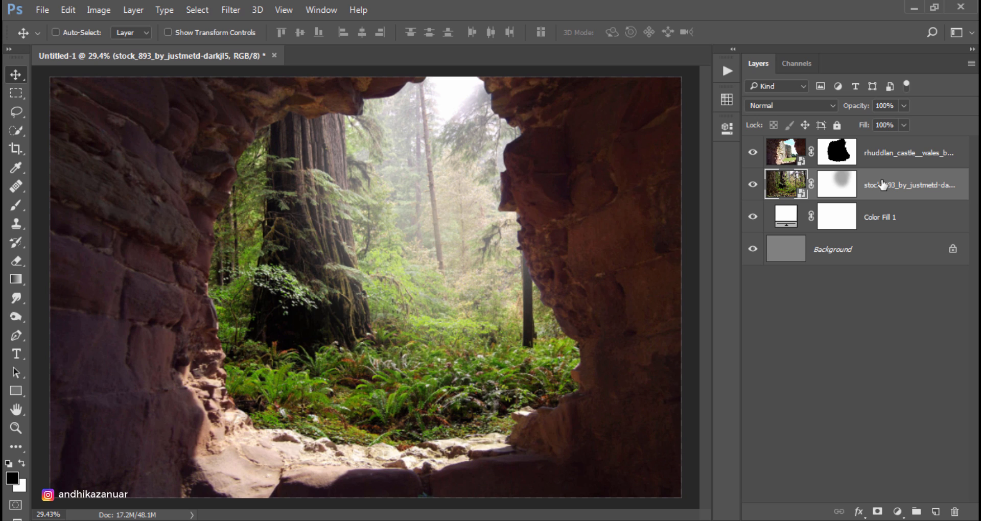
{"action": "left_click", "coordinate": [897, 511]}
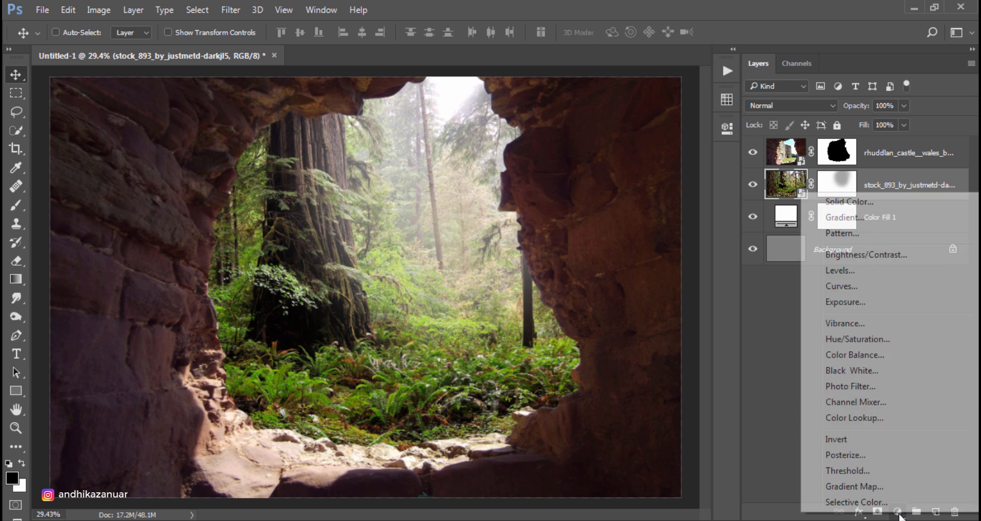
{"action": "left_click", "coordinate": [898, 502]}
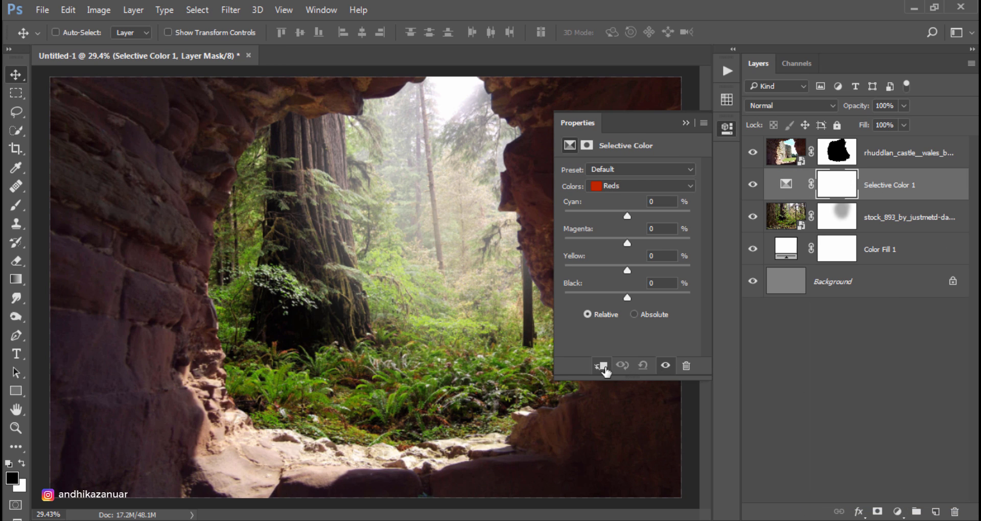
{"action": "left_click", "coordinate": [601, 366]}
- In the Selective Color adjustment, set the Yellows to Cyan -100% and Black -50%
{"action": "left_click", "coordinate": [633, 185]}
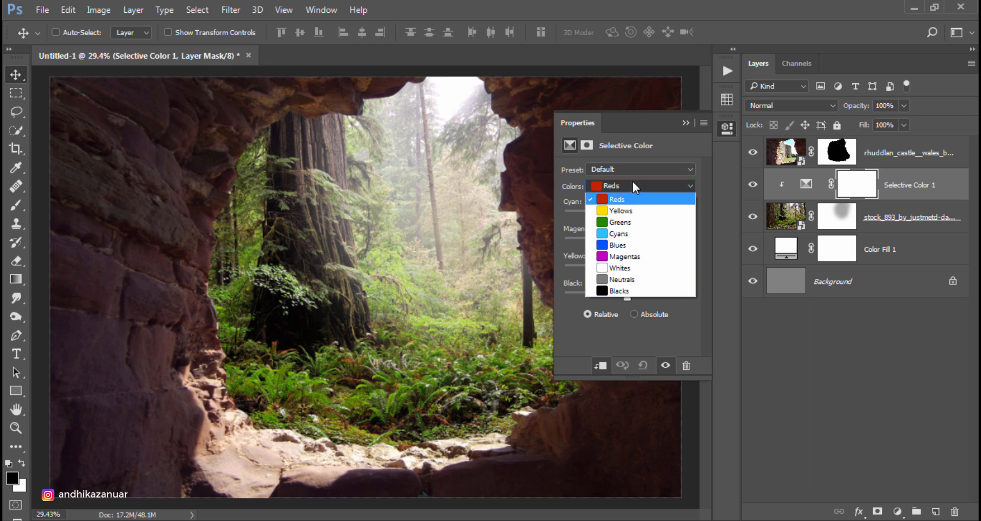
{"action": "left_click", "coordinate": [634, 210]}
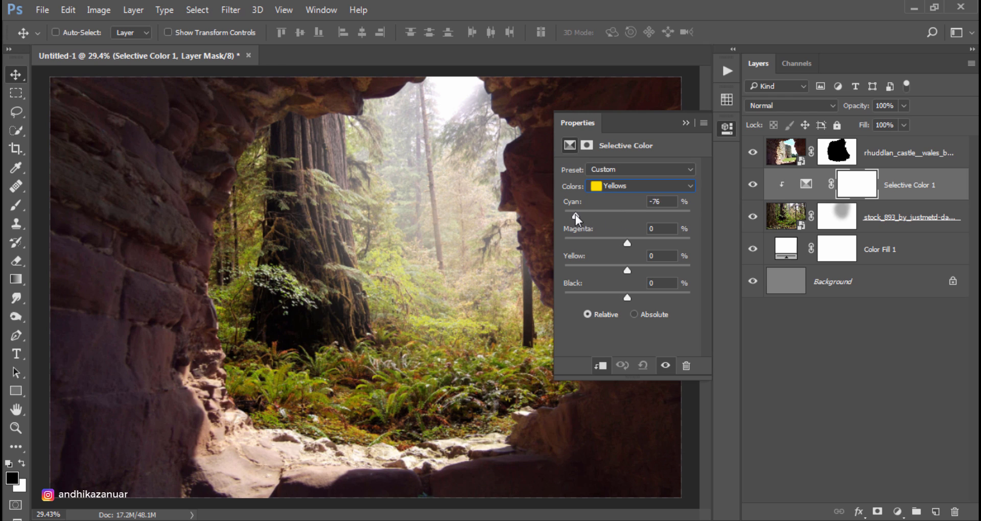
{"action": "left_click_drag", "start_coordinate": [575, 215], "coordinate": [561, 214]}
{"action": "left_click_drag", "start_coordinate": [626, 300], "coordinate": [596, 299]}
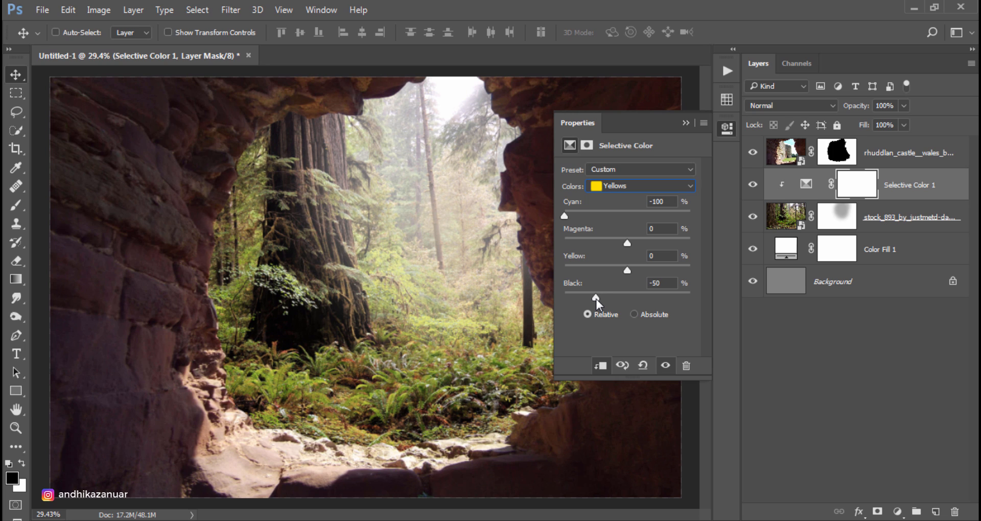
- Set the Selective Color Greens to Cyan -50% and Black +100%, and compare the forest with and without the adjustment
{"action": "left_click", "coordinate": [639, 190]}
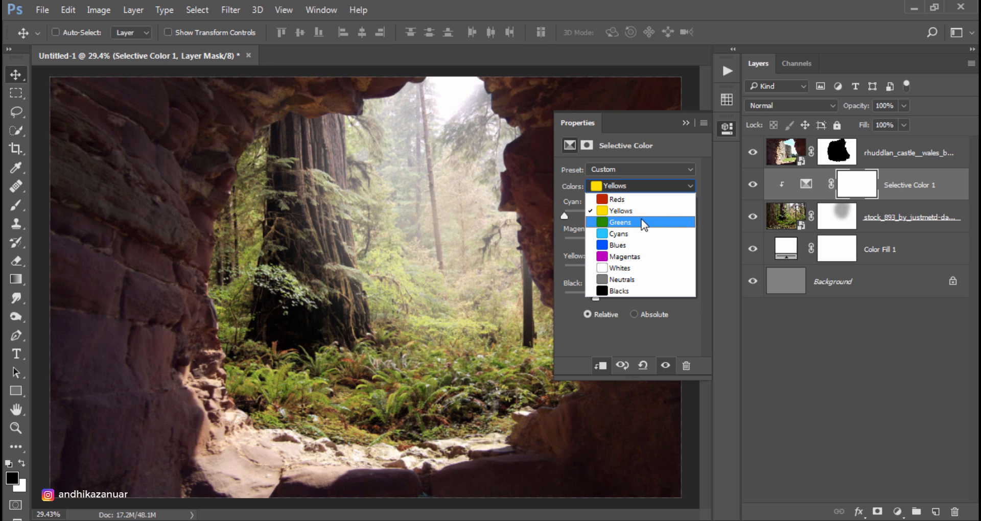
{"action": "left_click", "coordinate": [642, 218]}
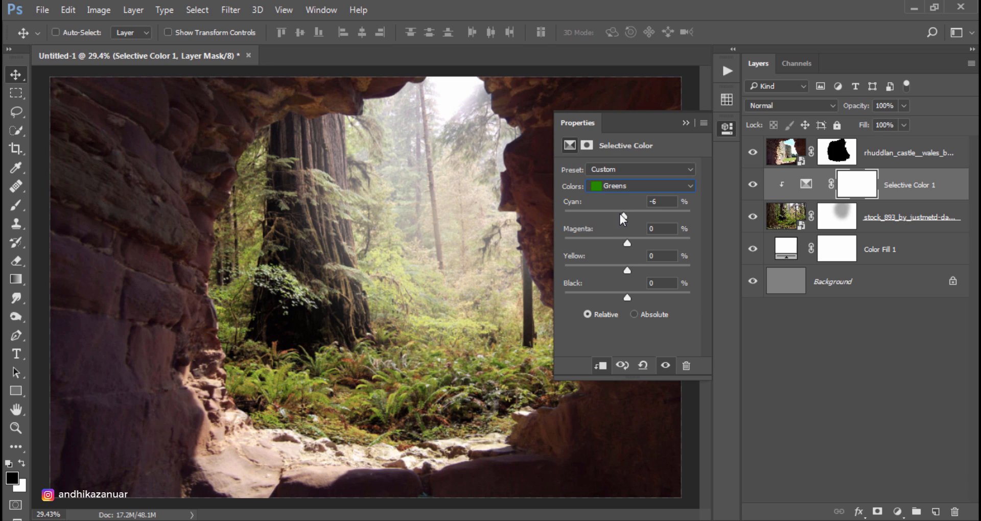
{"action": "left_click_drag", "start_coordinate": [620, 213], "coordinate": [602, 213]}
{"action": "left_click_drag", "start_coordinate": [669, 295], "coordinate": [697, 296]}
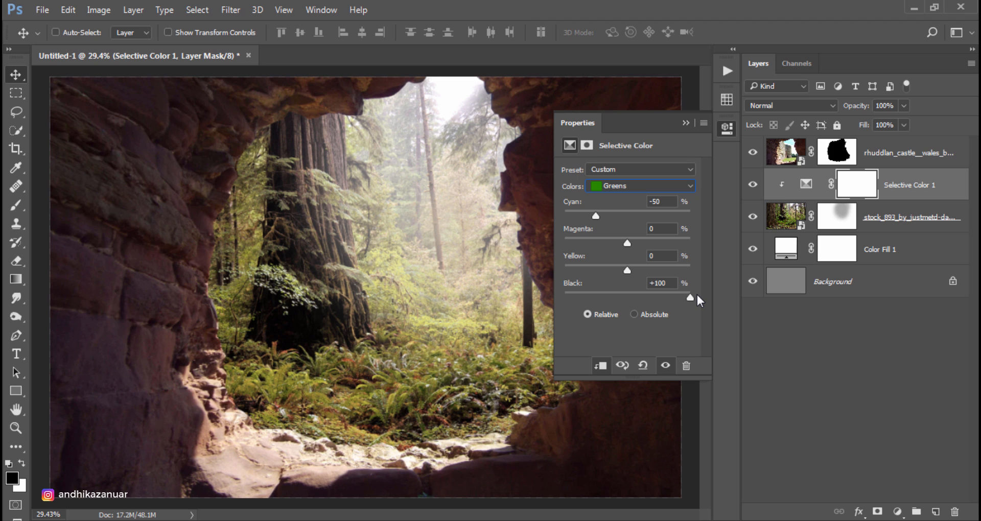
{"action": "left_click", "coordinate": [685, 123]}
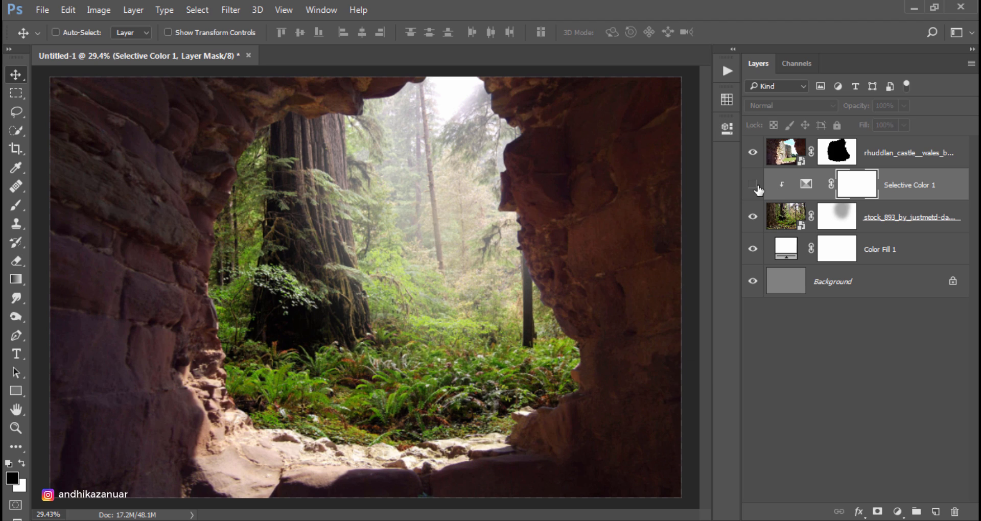
{"action": "left_click", "coordinate": [755, 186]}
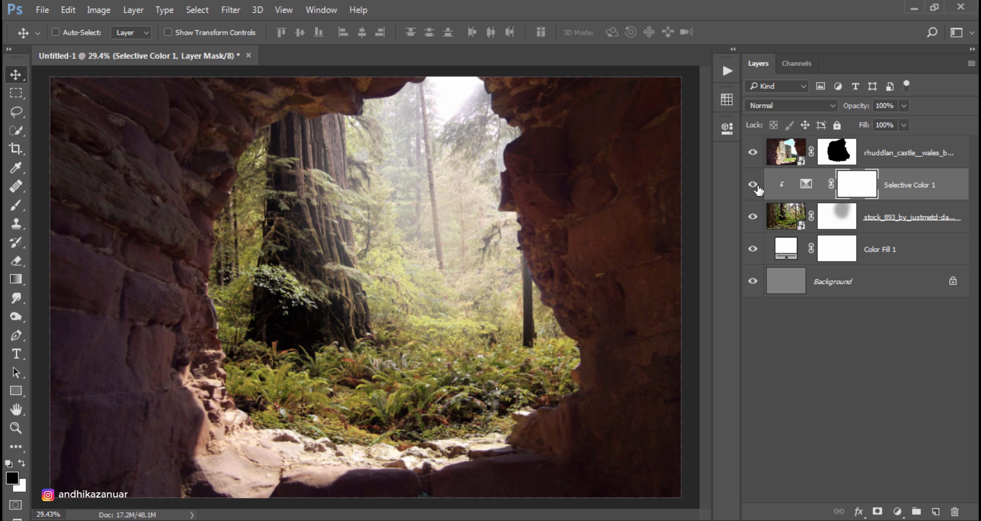
{"action": "left_click", "coordinate": [908, 186]}
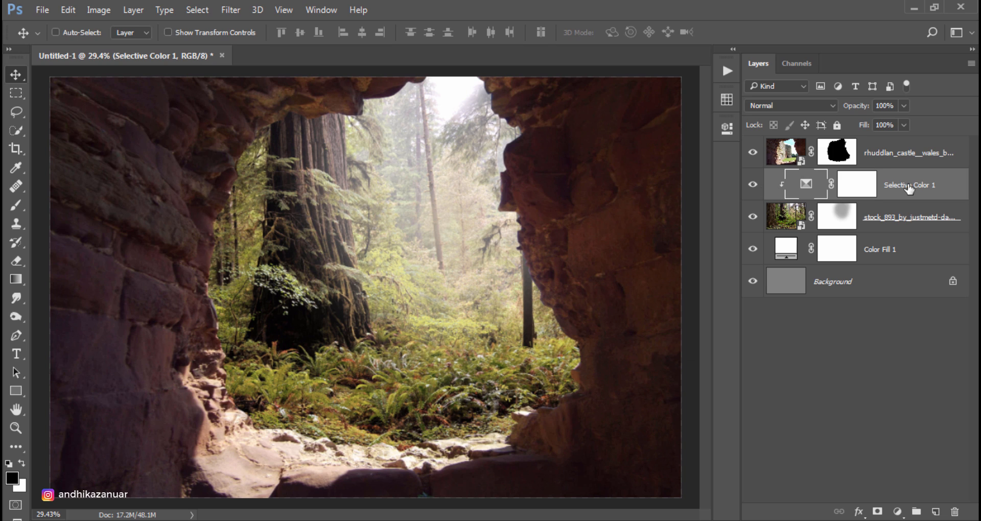
- Add a Brightness/Contrast adjustment clipped to the castle layer with Brightness at -150
{"action": "left_click", "coordinate": [885, 153]}
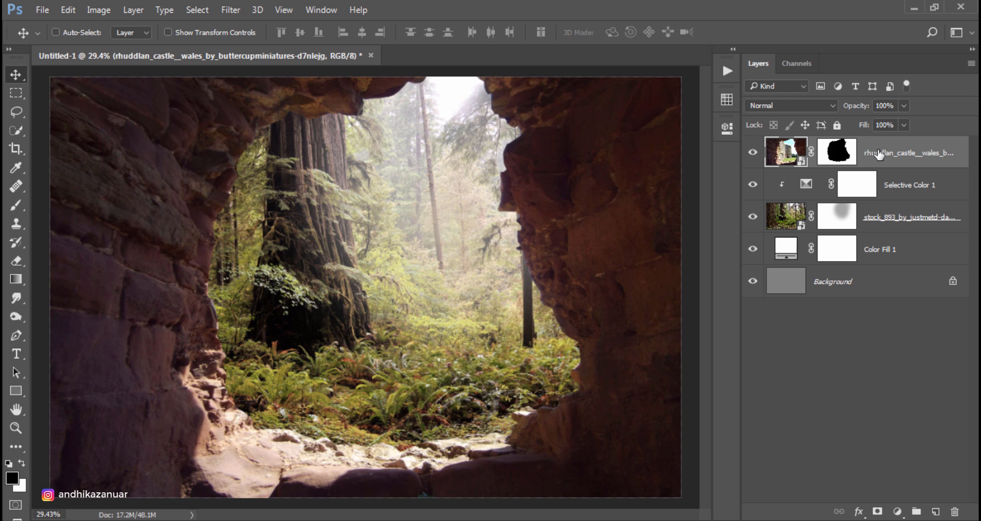
{"action": "left_click", "coordinate": [897, 511]}
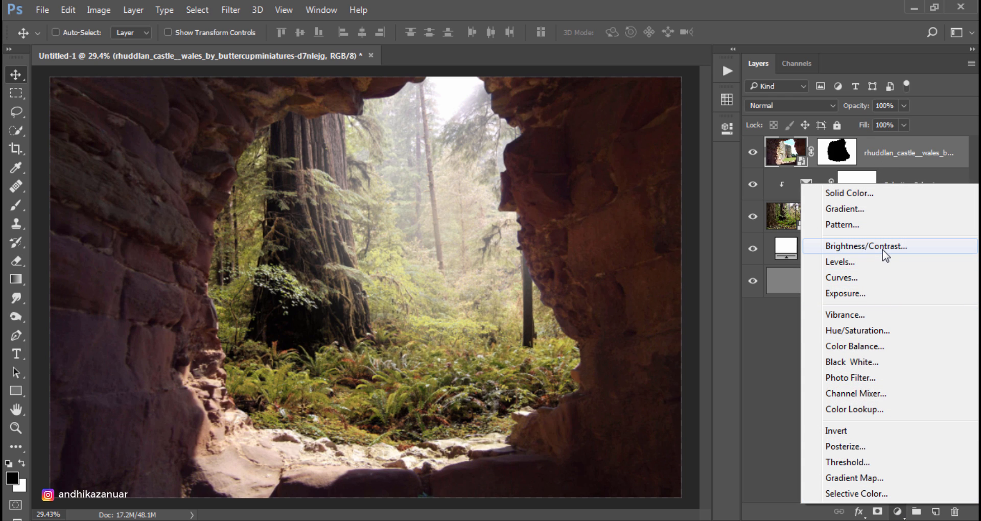
{"action": "left_click", "coordinate": [882, 249]}
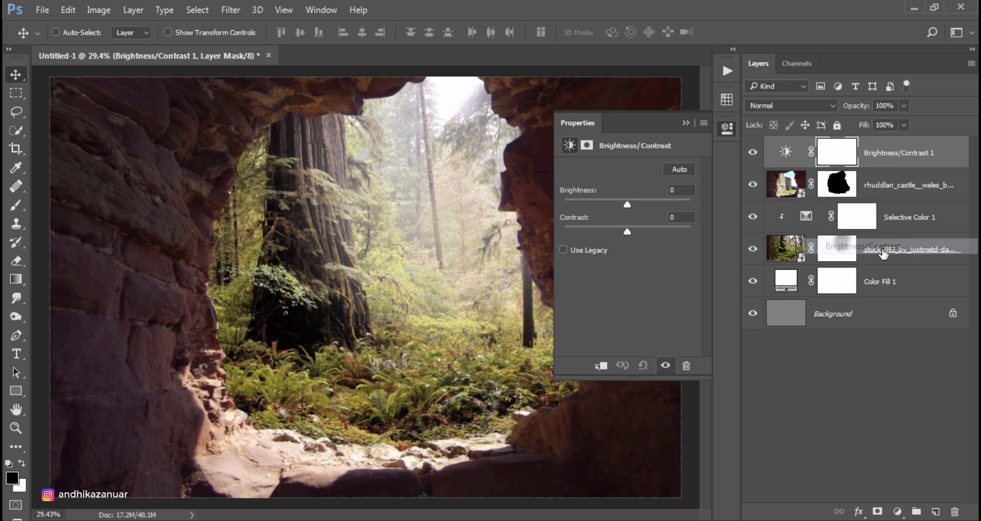
{"action": "left_click", "coordinate": [600, 366]}
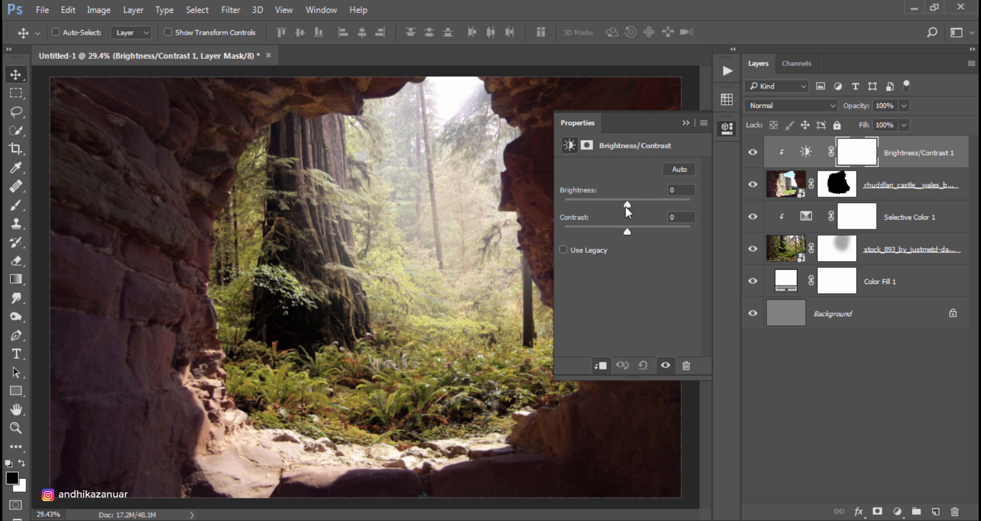
{"action": "left_click_drag", "start_coordinate": [626, 206], "coordinate": [562, 201]}
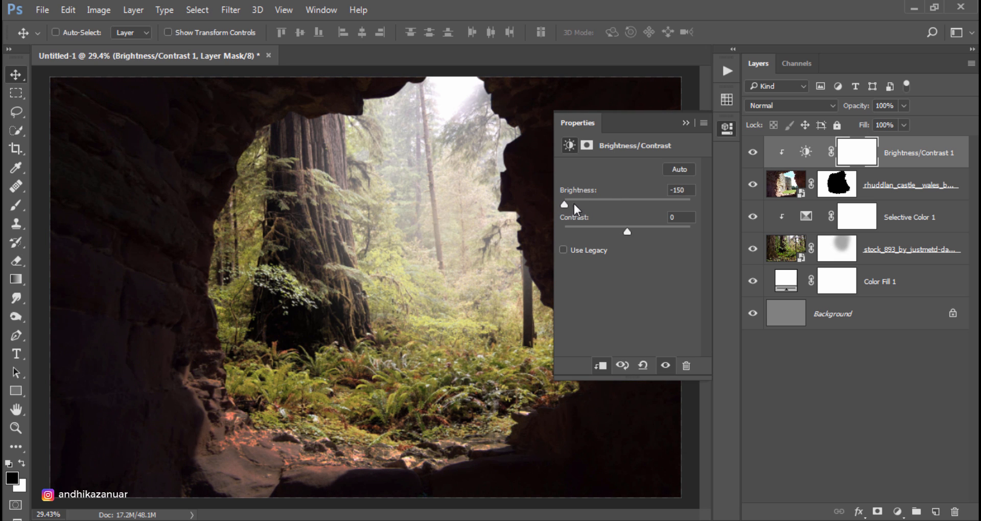
{"action": "left_click", "coordinate": [684, 123]}
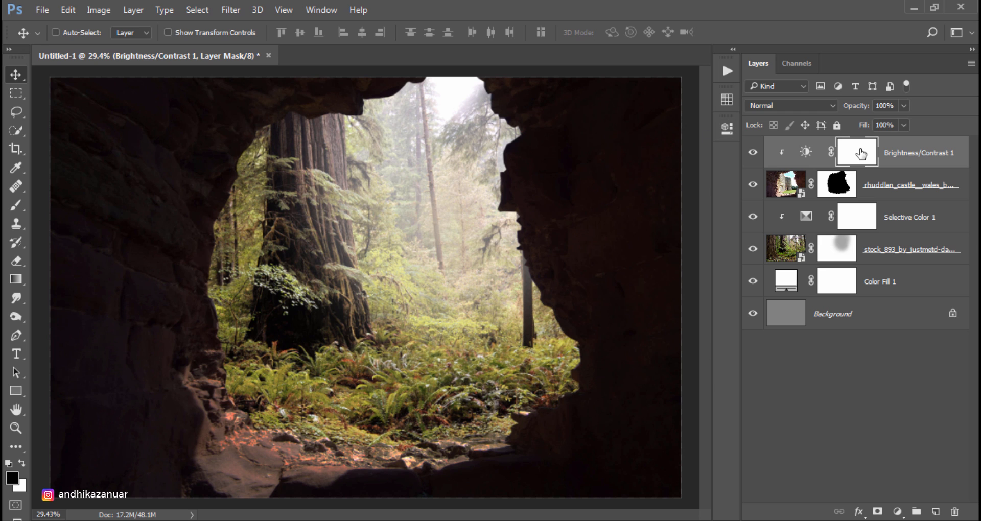
- Paint black on the Brightness/Contrast mask with a 500 px brush at 25% opacity over the opening's lower ledge and lower-left rock edge
{"action": "left_click", "coordinate": [17, 205]}
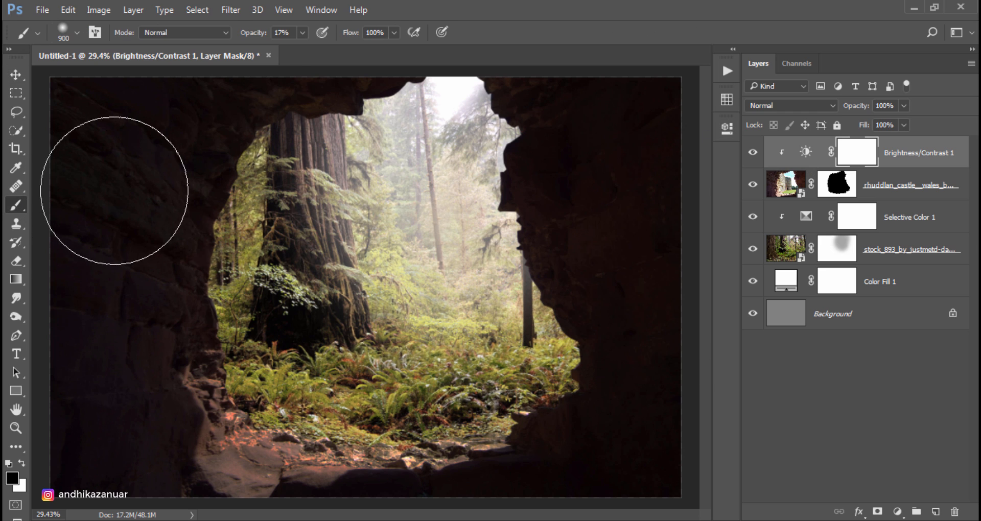
{"action": "left_click", "coordinate": [302, 33]}
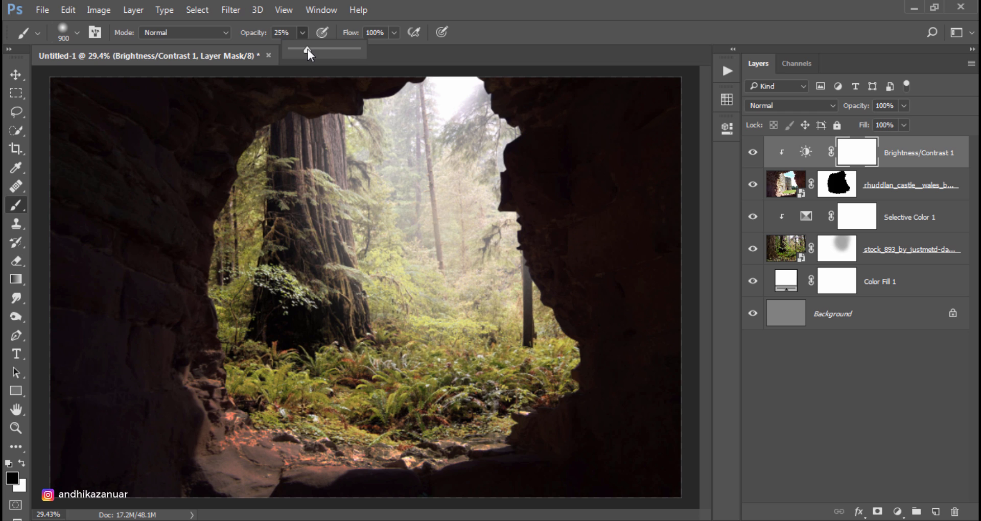
{"action": "left_click", "coordinate": [464, 31]}
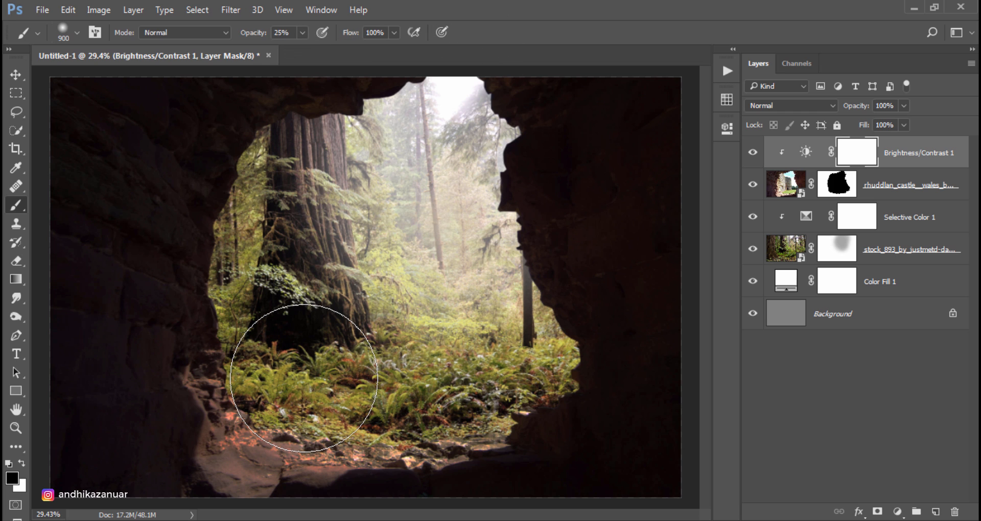
{"action": "key", "text": "bracketleft"}
{"action": "key", "text": "bracketleft"}
{"action": "key", "text": "bracketleft"}
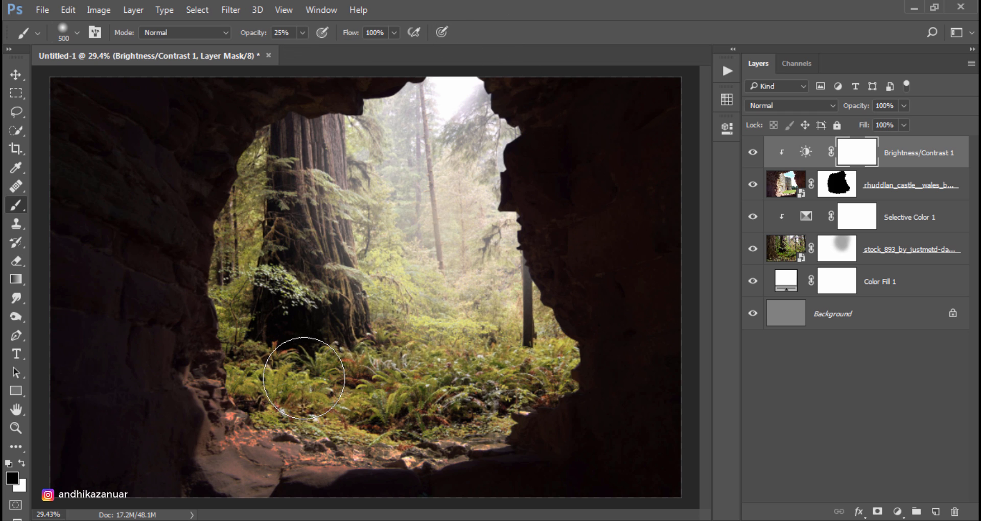
{"action": "mouse_move", "coordinate": [304, 378]}
{"action": "left_mouse_down"}
{"action": "mouse_move", "coordinate": [274, 411]}
{"action": "mouse_move", "coordinate": [253, 398]}
{"action": "mouse_move", "coordinate": [261, 427]}
{"action": "mouse_move", "coordinate": [483, 398]}
{"action": "mouse_move", "coordinate": [499, 405]}
{"action": "mouse_move", "coordinate": [524, 383]}
{"action": "mouse_move", "coordinate": [399, 419]}
{"action": "mouse_move", "coordinate": [261, 439]}
{"action": "mouse_move", "coordinate": [252, 374]}
{"action": "mouse_move", "coordinate": [239, 363]}
{"action": "mouse_move", "coordinate": [239, 296]}
{"action": "mouse_move", "coordinate": [248, 361]}
{"action": "mouse_move", "coordinate": [242, 455]}
{"action": "mouse_move", "coordinate": [491, 378]}
{"action": "mouse_move", "coordinate": [457, 416]}
{"action": "mouse_move", "coordinate": [259, 450]}
{"action": "mouse_move", "coordinate": [239, 350]}
{"action": "mouse_move", "coordinate": [247, 312]}
{"action": "mouse_move", "coordinate": [328, 451]}
{"action": "mouse_move", "coordinate": [509, 397]}
{"action": "mouse_move", "coordinate": [332, 377]}
{"action": "mouse_move", "coordinate": [87, 139]}
{"action": "left_mouse_up"}
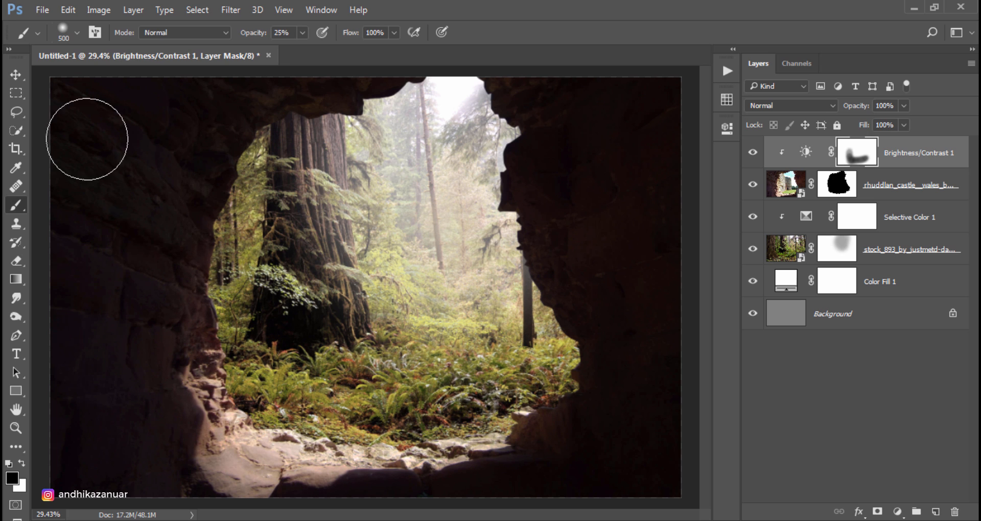
{"action": "left_click", "coordinate": [16, 74]}
{"action": "left_click", "coordinate": [753, 152]}
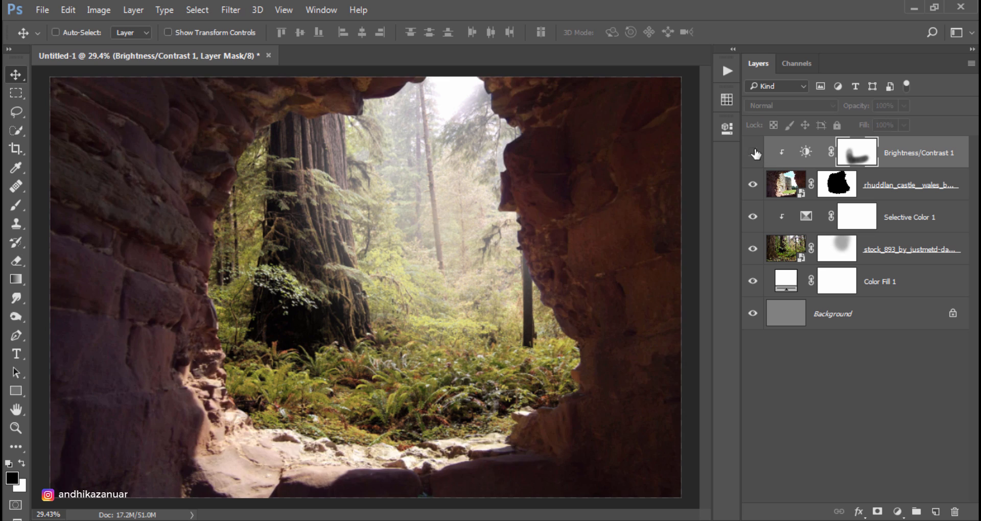
{"action": "left_click", "coordinate": [754, 152]}
{"action": "left_click", "coordinate": [898, 156]}
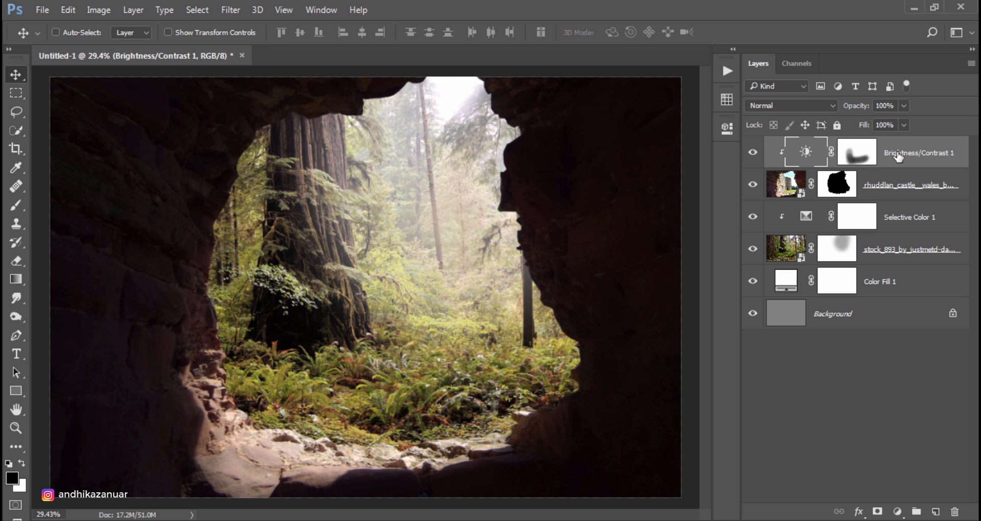
- Create a new layer above Selective Color 1, clip it to the forest layer and name it soft brush
{"action": "left_click", "coordinate": [903, 219]}
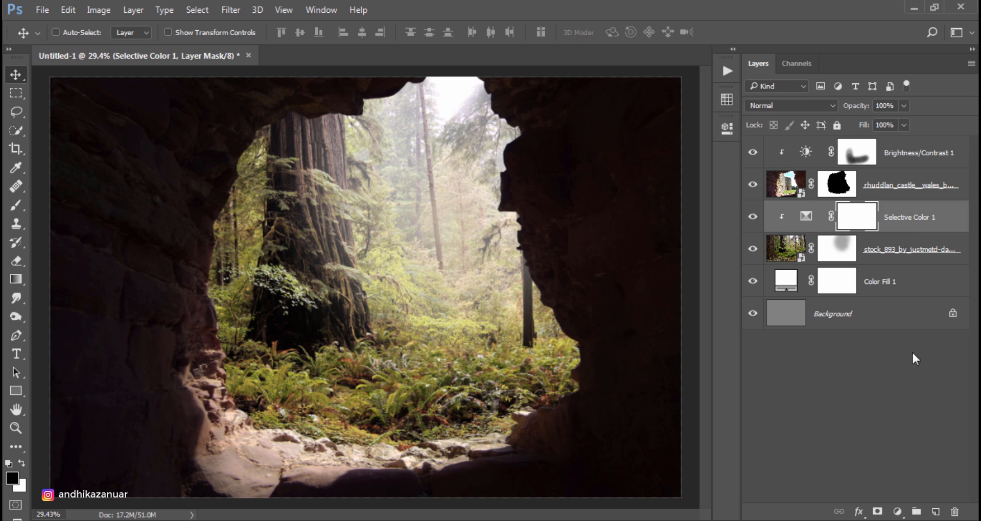
{"action": "left_click", "coordinate": [935, 512]}
{"action": "right_click", "coordinate": [849, 216]}
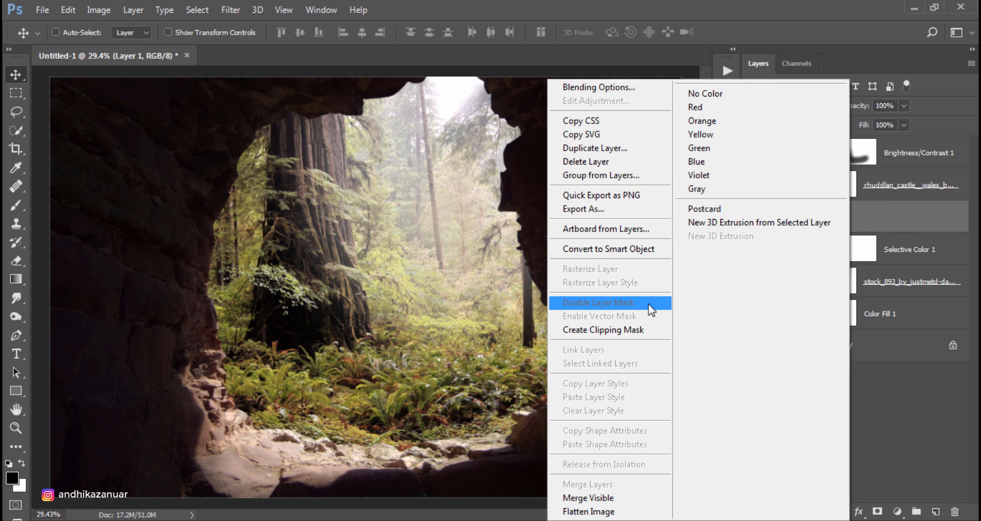
{"action": "left_click", "coordinate": [603, 329]}
{"action": "double_click", "coordinate": [845, 217]}
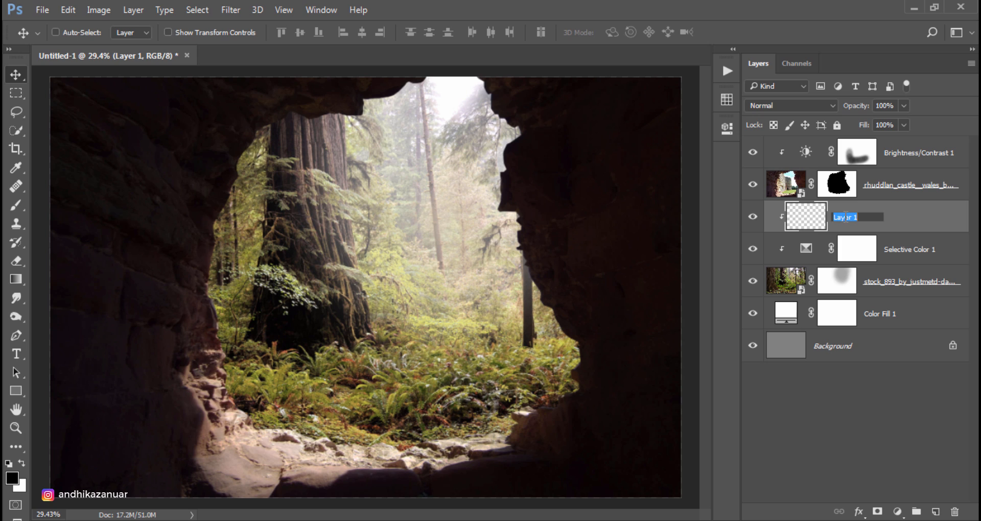
{"action": "type", "text": "soft brush"}
{"action": "key", "text": "Return"}
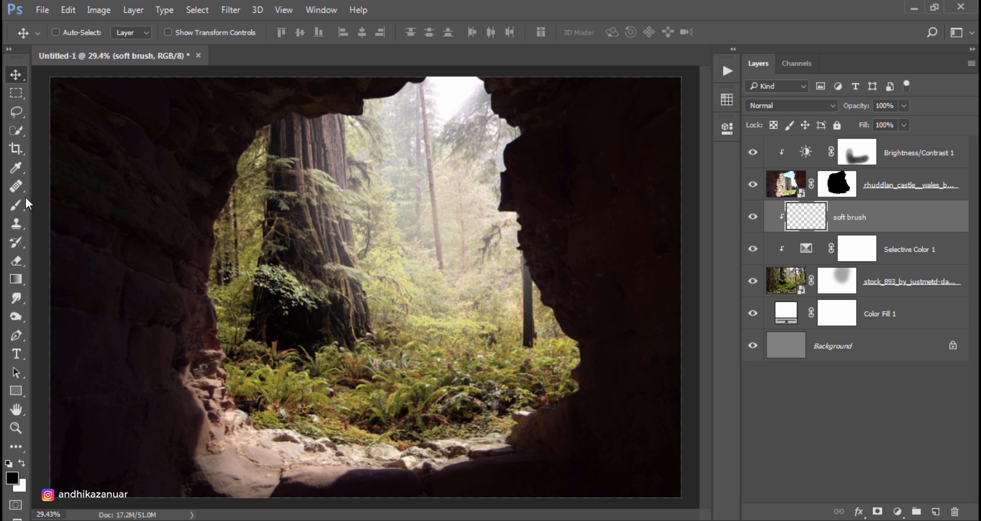
- Set the brush opacity to 8% and sample the olive foreground colour 9a9b5e from the forest foliage
{"action": "left_click_drag", "start_coordinate": [16, 205], "coordinate": [56, 206]}
{"action": "left_click", "coordinate": [302, 33]}
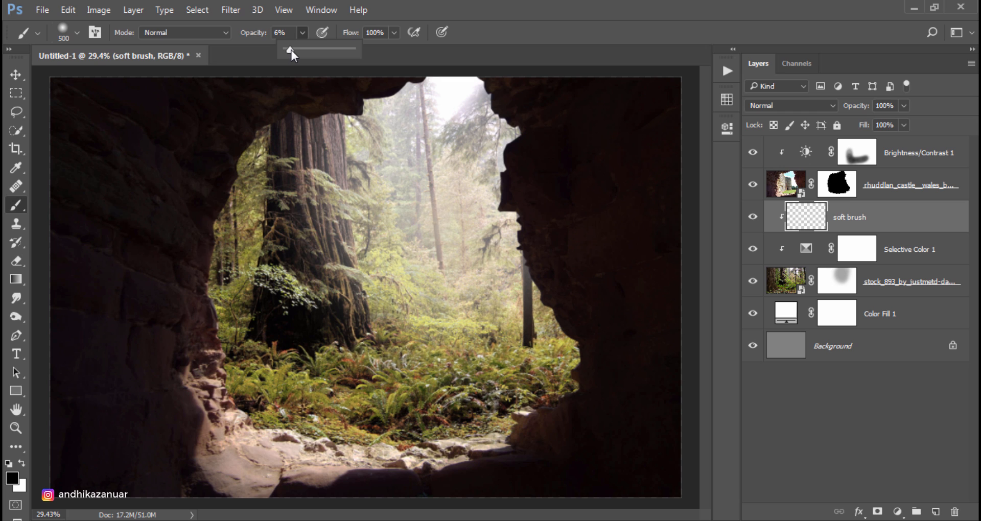
{"action": "left_click_drag", "start_coordinate": [291, 50], "coordinate": [292, 50]}
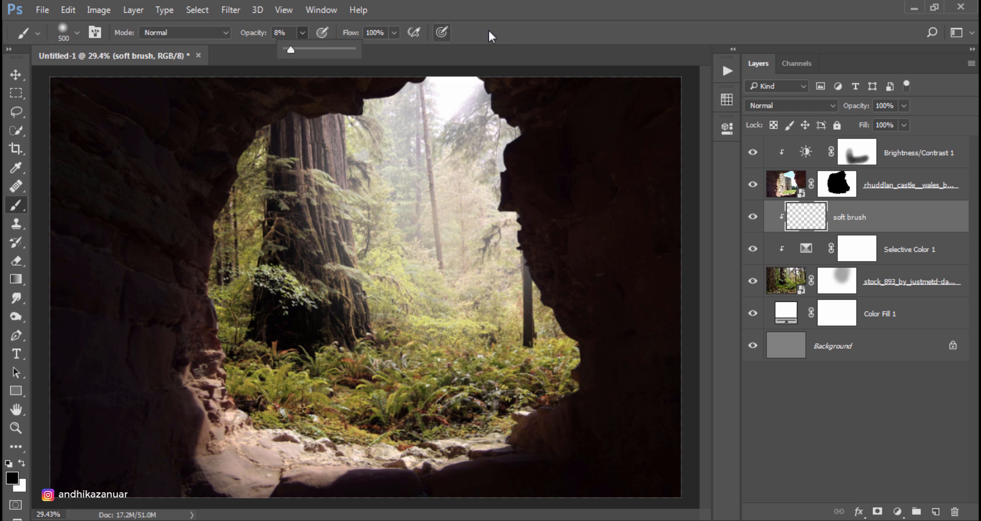
{"action": "left_click", "coordinate": [16, 473]}
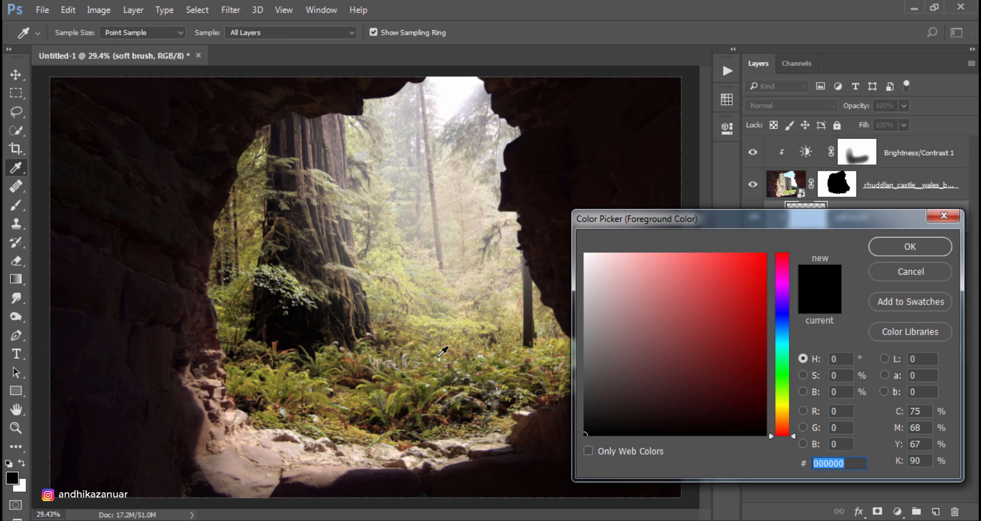
{"action": "left_click", "coordinate": [435, 326]}
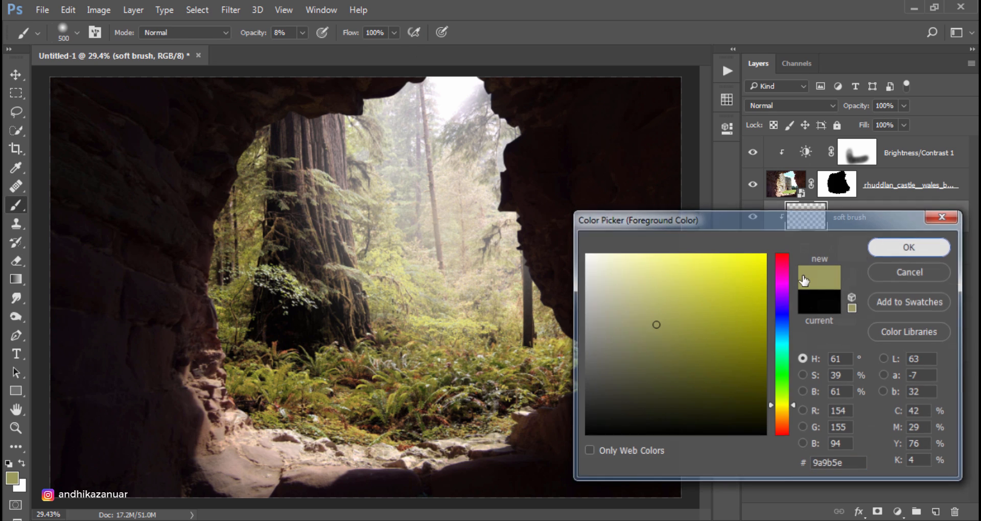
{"action": "left_click", "coordinate": [883, 246]}
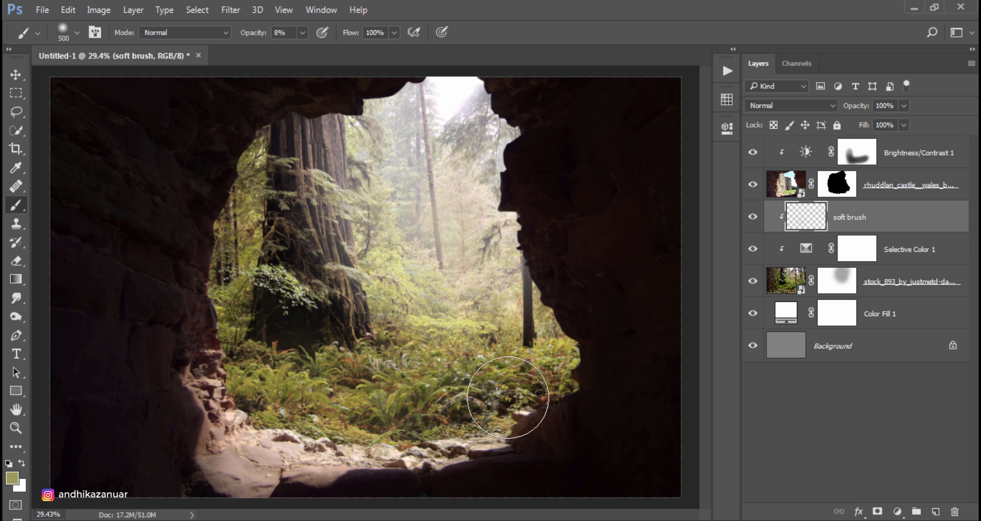
- Brush the olive colour over the ferns, and paint sampled beige d1c3a9 across the hazy trees on the soft brush layer
{"action": "mouse_move", "coordinate": [346, 378]}
{"action": "left_mouse_down"}
{"action": "mouse_move", "coordinate": [365, 364]}
{"action": "mouse_move", "coordinate": [365, 379]}
{"action": "left_mouse_up"}
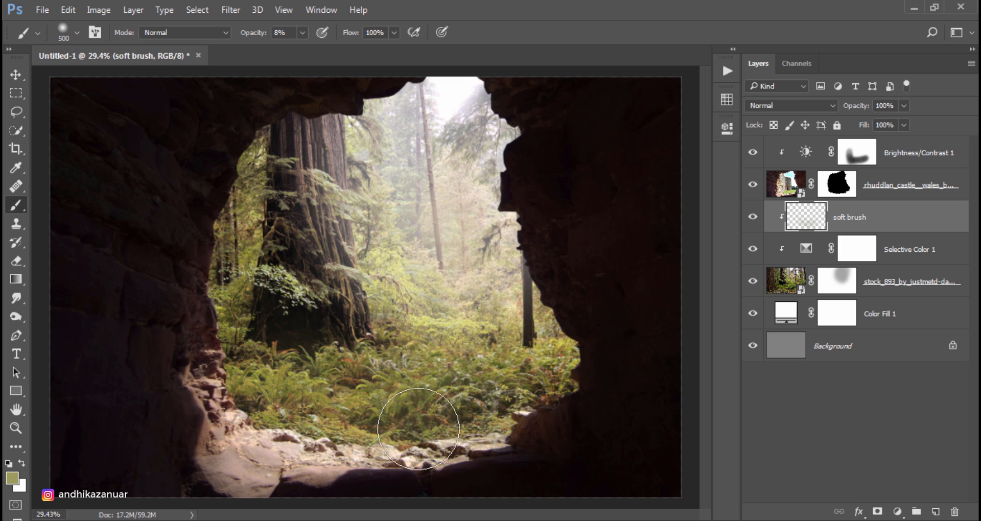
{"action": "left_click", "coordinate": [11, 480]}
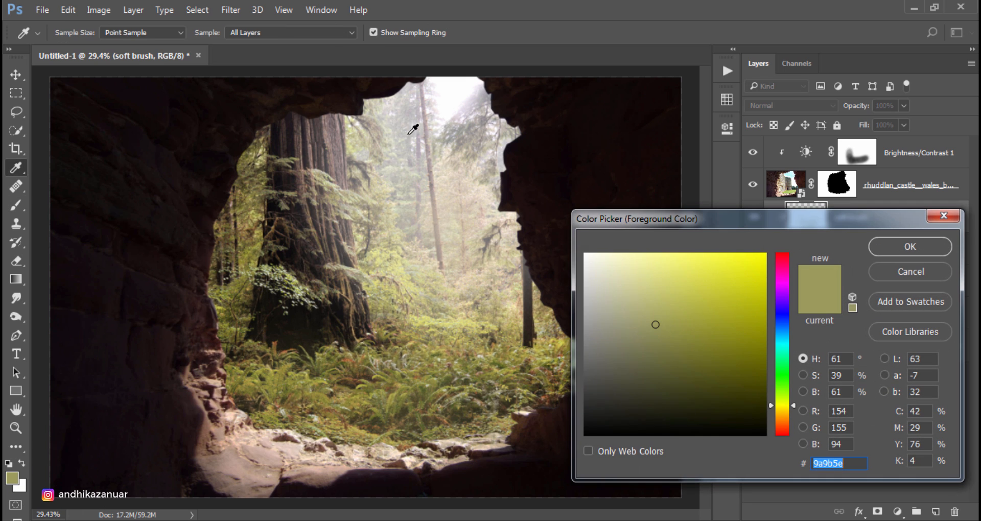
{"action": "left_click", "coordinate": [449, 170]}
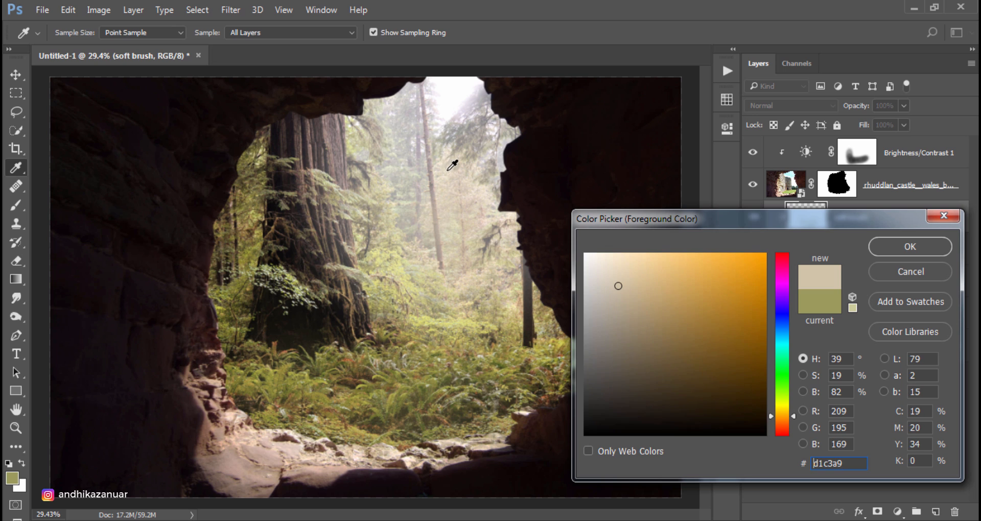
{"action": "left_click", "coordinate": [910, 246]}
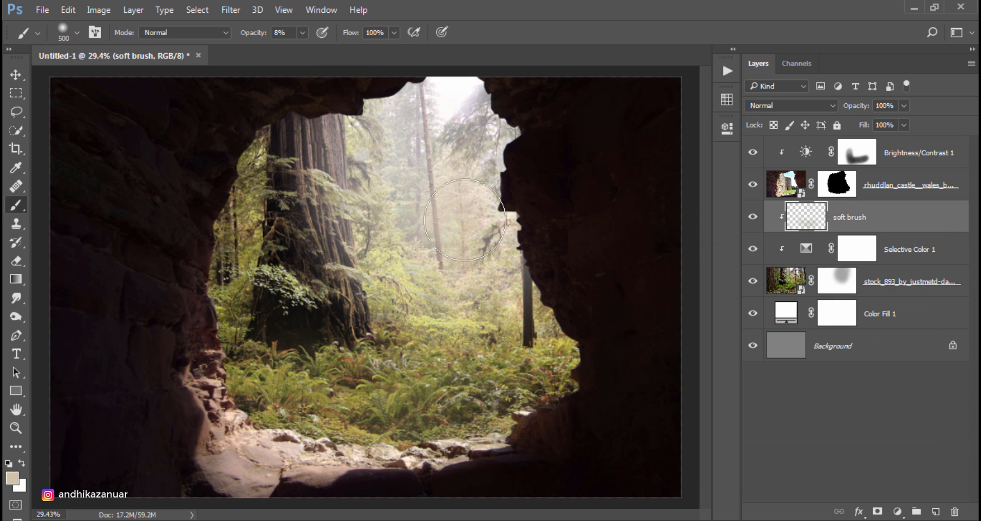
{"action": "mouse_move", "coordinate": [519, 305]}
{"action": "left_mouse_down"}
{"action": "mouse_move", "coordinate": [449, 113]}
{"action": "mouse_move", "coordinate": [403, 149]}
{"action": "mouse_move", "coordinate": [457, 271]}
{"action": "mouse_move", "coordinate": [491, 265]}
{"action": "mouse_move", "coordinate": [408, 301]}
{"action": "mouse_move", "coordinate": [347, 266]}
{"action": "mouse_move", "coordinate": [391, 201]}
{"action": "left_mouse_up"}
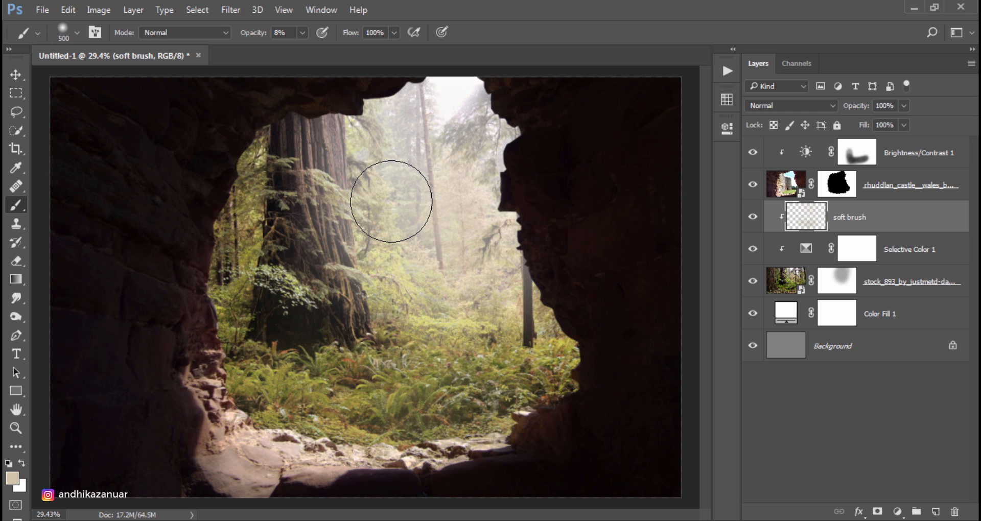
- Toggle the soft brush layer's visibility off and on to compare the forest with and without the painting
{"action": "left_click", "coordinate": [15, 75]}
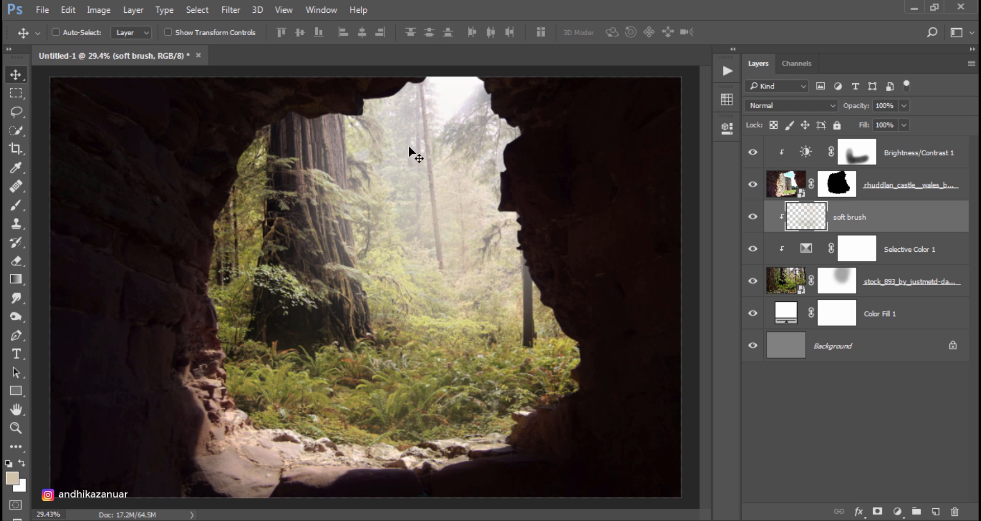
{"action": "left_click", "coordinate": [753, 216]}
{"action": "left_click", "coordinate": [753, 216]}
- Select the Brightness/Contrast 1 layer and open the stock image the_white_dress_by_twilitesmuse-d4q4rw5
{"action": "left_click", "coordinate": [888, 152]}
{"action": "left_click", "coordinate": [805, 152]}
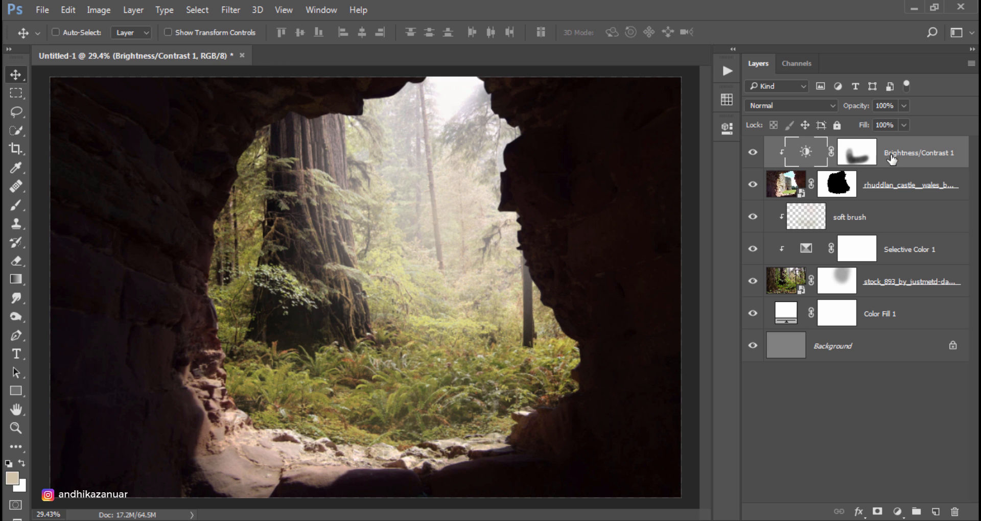
{"action": "left_click", "coordinate": [41, 11]}
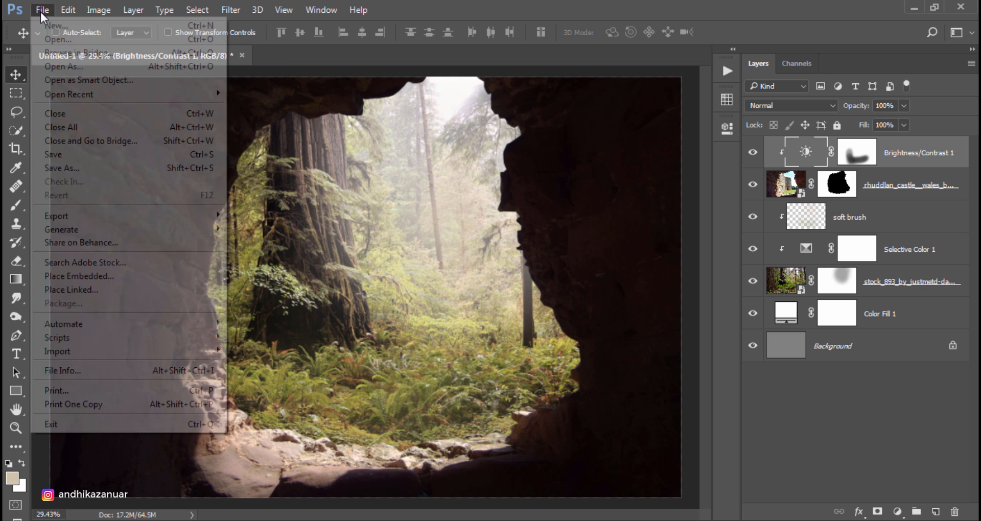
{"action": "left_click", "coordinate": [63, 39]}
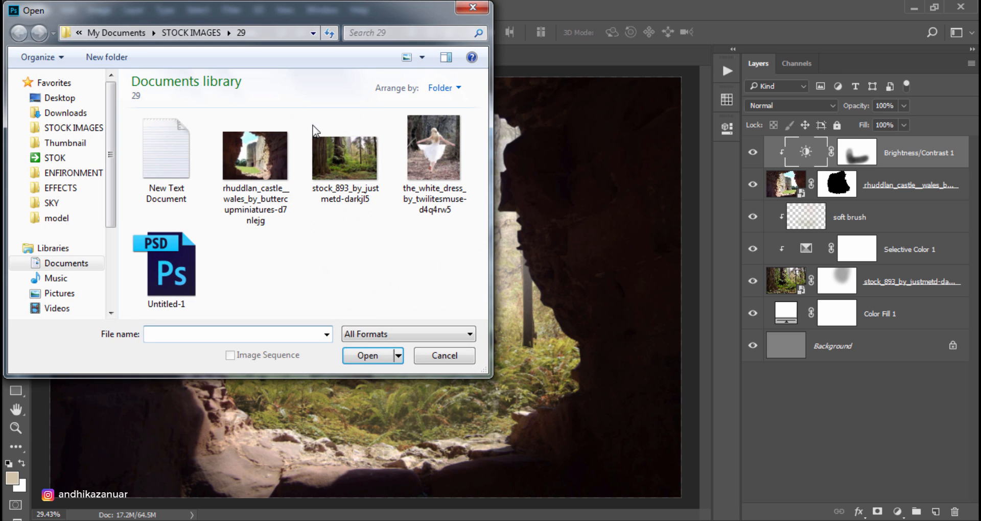
{"action": "left_click", "coordinate": [434, 161]}
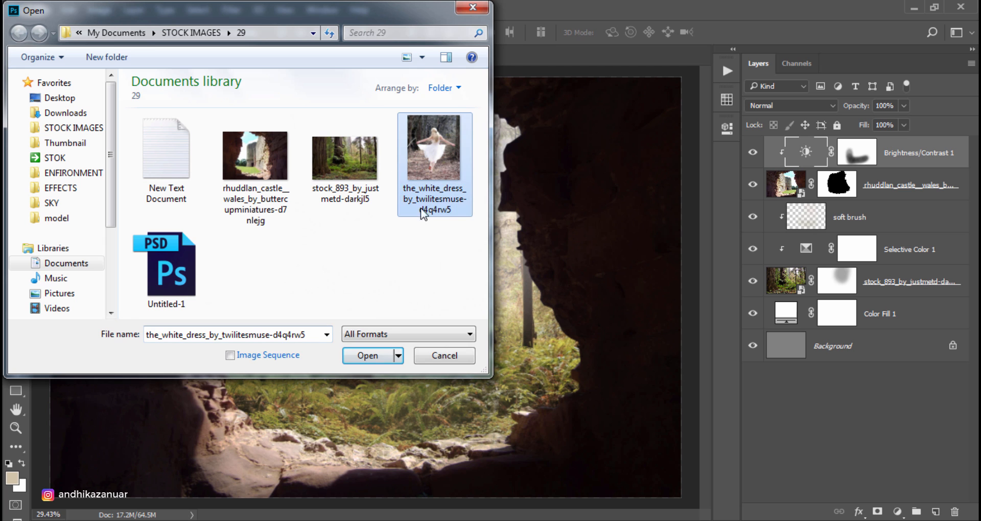
{"action": "left_click", "coordinate": [370, 355]}
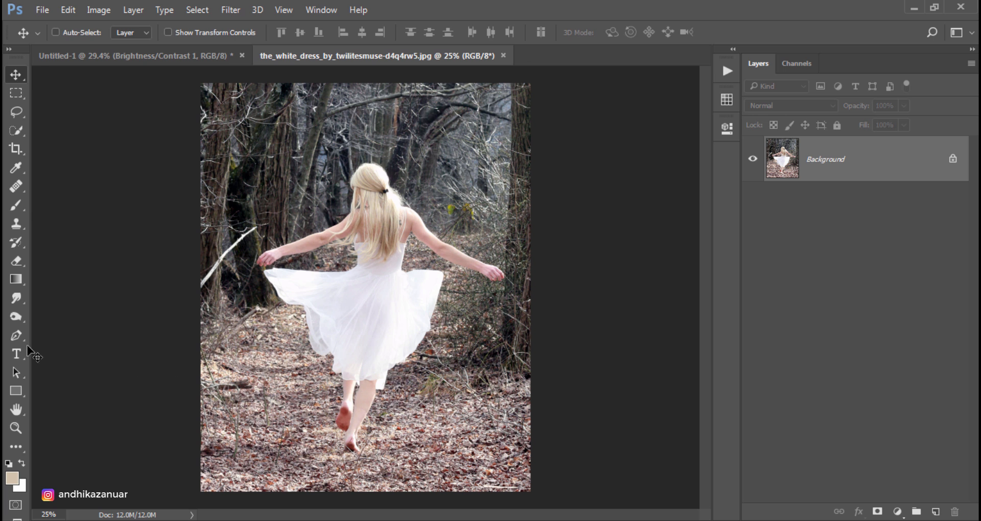
- Start a Pen tool path at the sheer fold of the dress's lower left hem and trace it upward along the skirt edge
{"action": "left_click", "coordinate": [15, 336]}
{"action": "right_click", "coordinate": [16, 335]}
{"action": "left_click", "coordinate": [48, 334]}
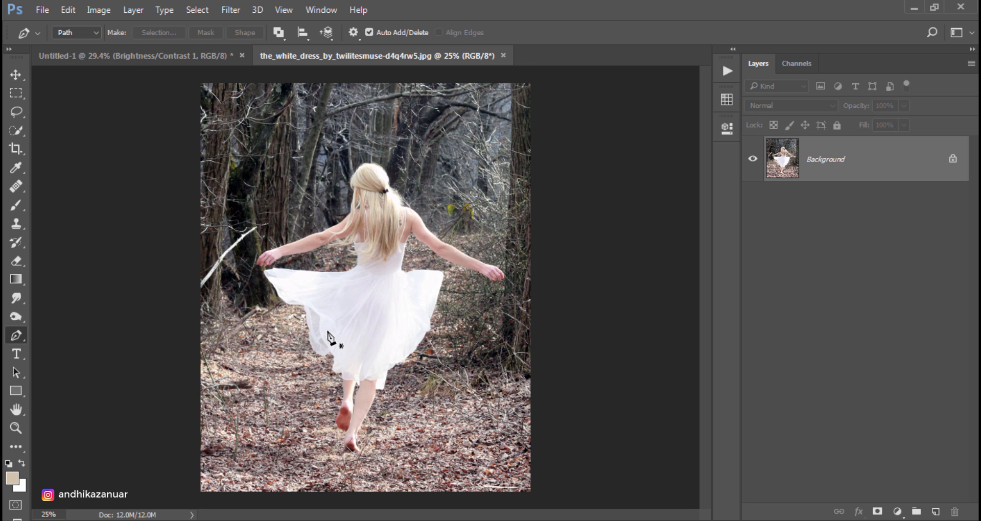
{"action": "scroll", "coordinate": [327, 332], "scroll_direction": "up", "scroll_amount": 8}
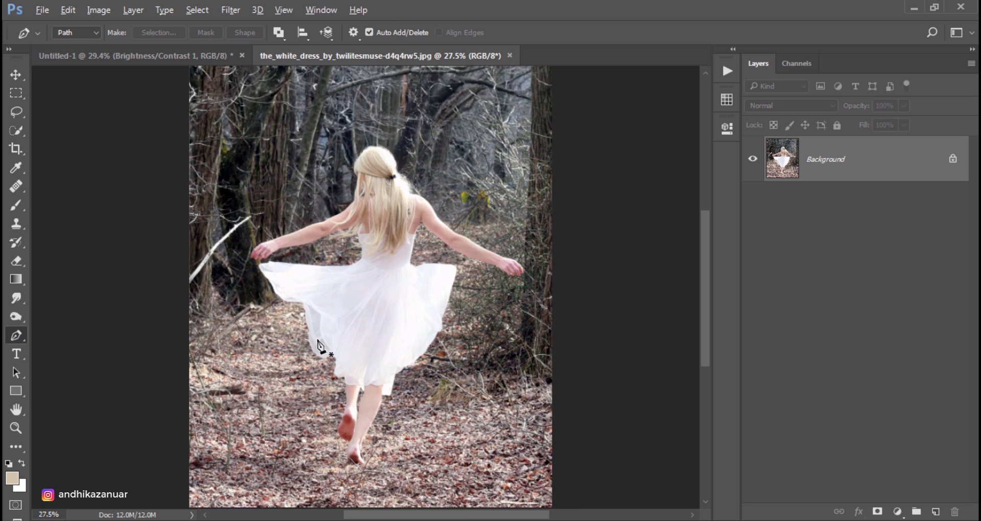
{"action": "scroll", "coordinate": [320, 348], "scroll_direction": "up", "scroll_amount": 1}
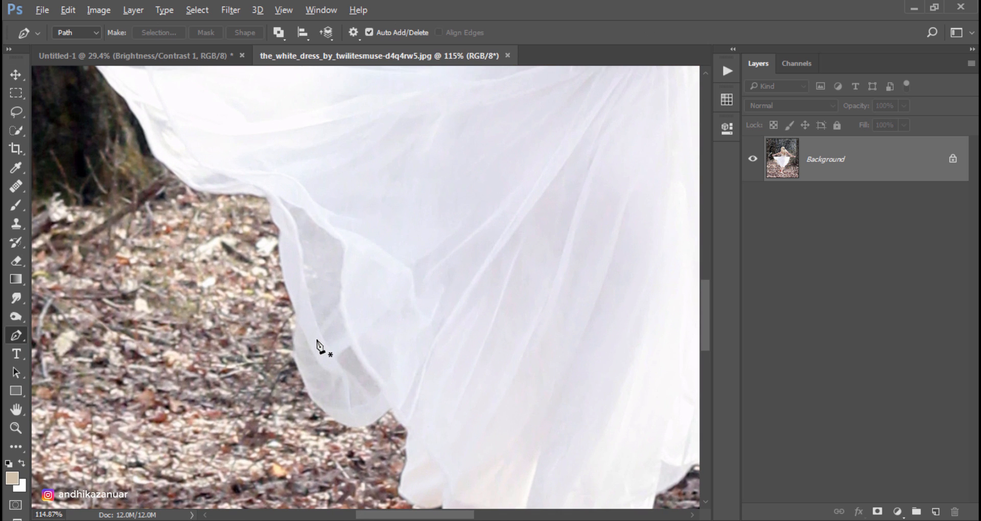
{"action": "key", "text": "alt"}
{"action": "left_click", "coordinate": [339, 420]}
{"action": "left_click_drag", "start_coordinate": [301, 364], "coordinate": [295, 306]}
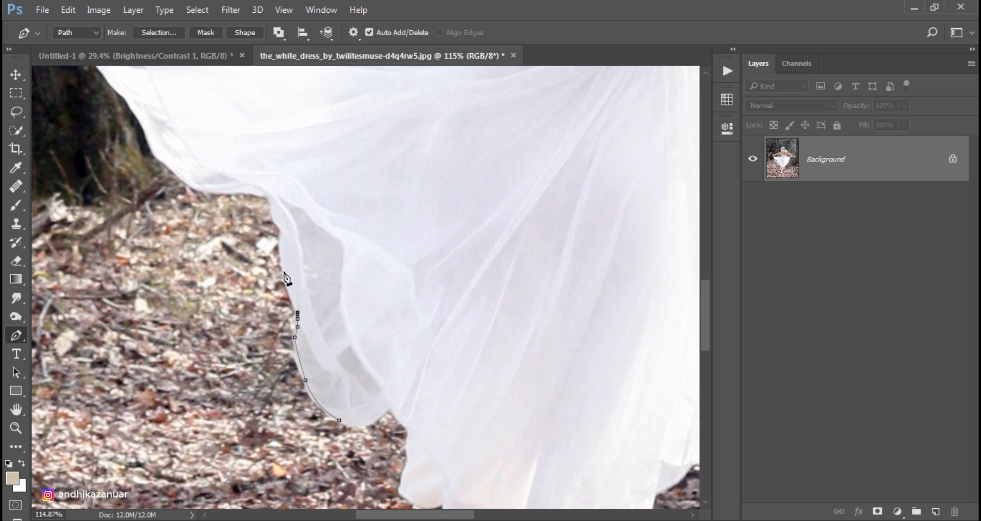
{"action": "left_click_drag", "start_coordinate": [281, 249], "coordinate": [280, 241]}
{"action": "left_click_drag", "start_coordinate": [279, 236], "coordinate": [279, 233]}
{"action": "left_click", "coordinate": [276, 217]}
{"action": "left_click", "coordinate": [262, 194]}
{"action": "left_click", "coordinate": [214, 190]}
{"action": "left_click_drag", "start_coordinate": [181, 178], "coordinate": [168, 166]}
- Continue the path up the skirt's left edge and around its pointed left corner
{"action": "left_click_drag", "start_coordinate": [173, 200], "coordinate": [276, 410]}
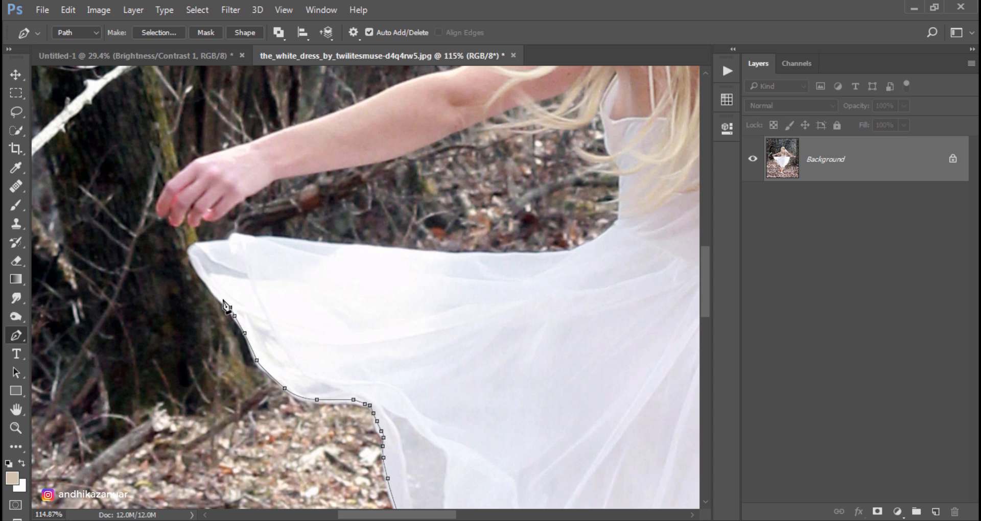
{"action": "left_click", "coordinate": [192, 260]}
{"action": "left_click", "coordinate": [188, 248]}
{"action": "left_click", "coordinate": [198, 243]}
{"action": "left_click", "coordinate": [218, 243]}
{"action": "left_click", "coordinate": [228, 243]}
{"action": "left_click", "coordinate": [238, 234]}
{"action": "left_click", "coordinate": [252, 238]}
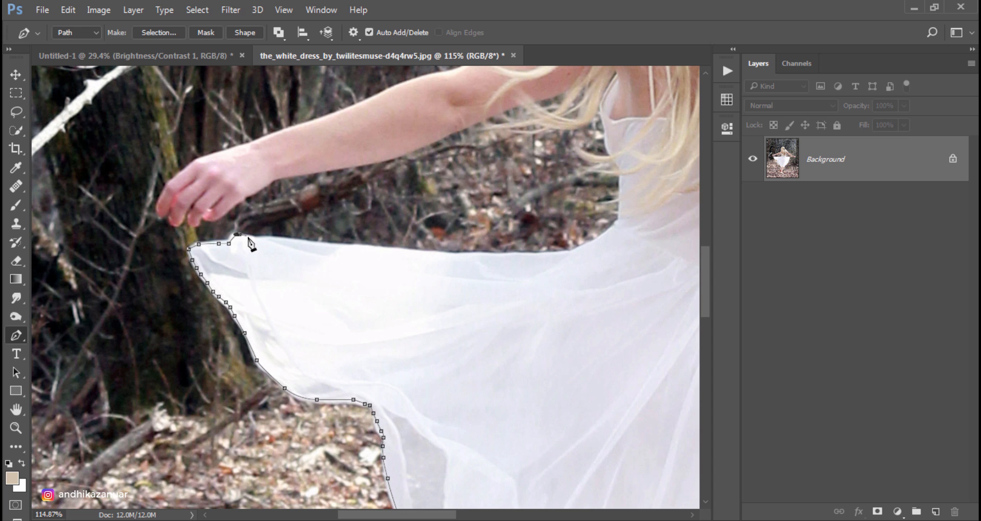
- Trace the path along the skirt's upper left edge to the waist and up the side of the bodice
{"action": "left_click", "coordinate": [270, 239]}
{"action": "left_click", "coordinate": [332, 245]}
{"action": "left_click", "coordinate": [457, 254]}
{"action": "left_click_drag", "start_coordinate": [568, 253], "coordinate": [616, 224]}
{"action": "left_click", "coordinate": [620, 218]}
{"action": "left_click", "coordinate": [622, 178]}
- Trace around the loose hair strands beside the waist and up the bodice edge to the left armpit
{"action": "left_click_drag", "start_coordinate": [622, 178], "coordinate": [497, 345]}
{"action": "left_click", "coordinate": [474, 332]}
{"action": "left_click", "coordinate": [465, 328]}
{"action": "left_click", "coordinate": [454, 320]}
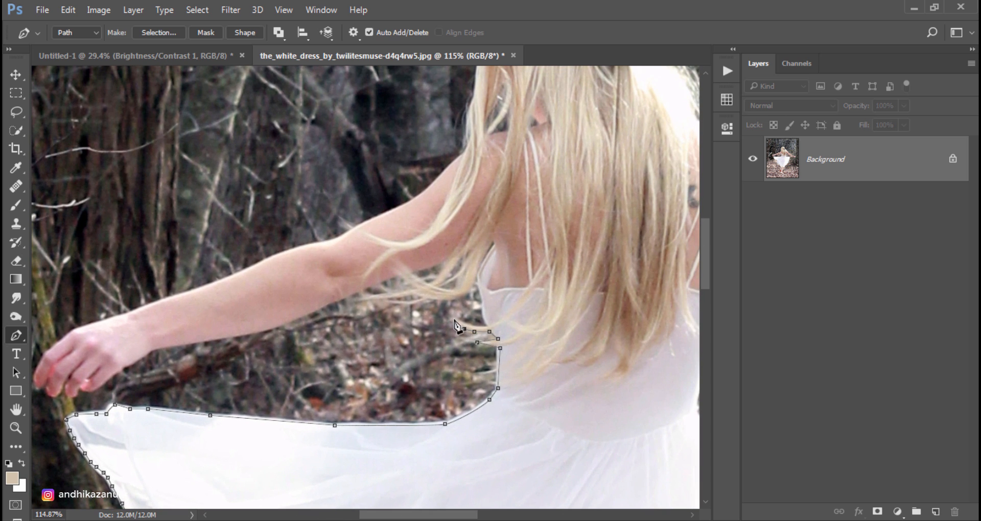
{"action": "left_click", "coordinate": [474, 325]}
{"action": "left_click", "coordinate": [486, 325]}
{"action": "left_click", "coordinate": [483, 308]}
{"action": "left_click", "coordinate": [477, 277]}
- Outline the wispy hair strands hanging below the left upper arm with closely spaced anchor points
{"action": "left_click", "coordinate": [470, 290]}
{"action": "left_click", "coordinate": [438, 301]}
{"action": "left_click", "coordinate": [424, 296]}
{"action": "left_click", "coordinate": [416, 291]}
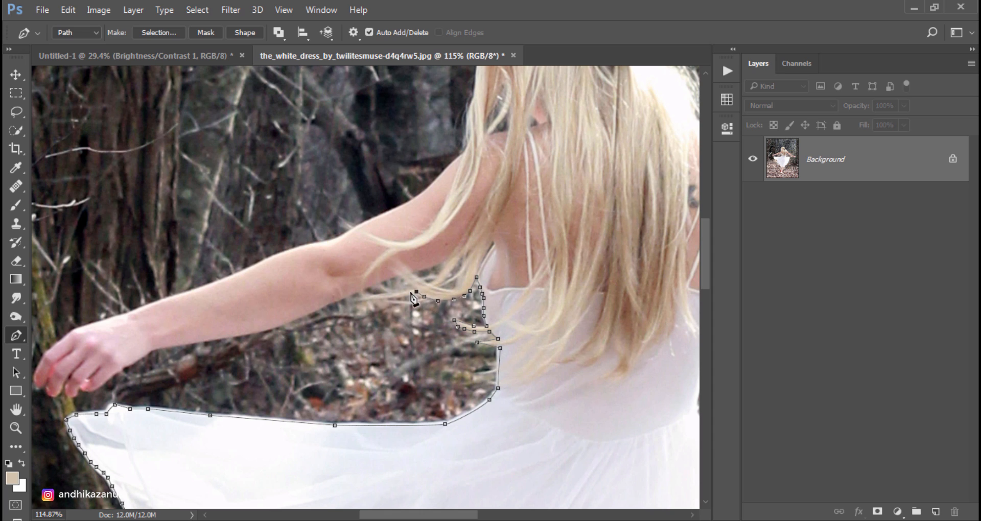
{"action": "left_click", "coordinate": [406, 295]}
{"action": "left_click", "coordinate": [366, 299]}
{"action": "left_click", "coordinate": [389, 293]}
{"action": "left_click", "coordinate": [407, 288]}
{"action": "left_click", "coordinate": [411, 284]}
{"action": "left_click", "coordinate": [397, 276]}
{"action": "left_click", "coordinate": [377, 282]}
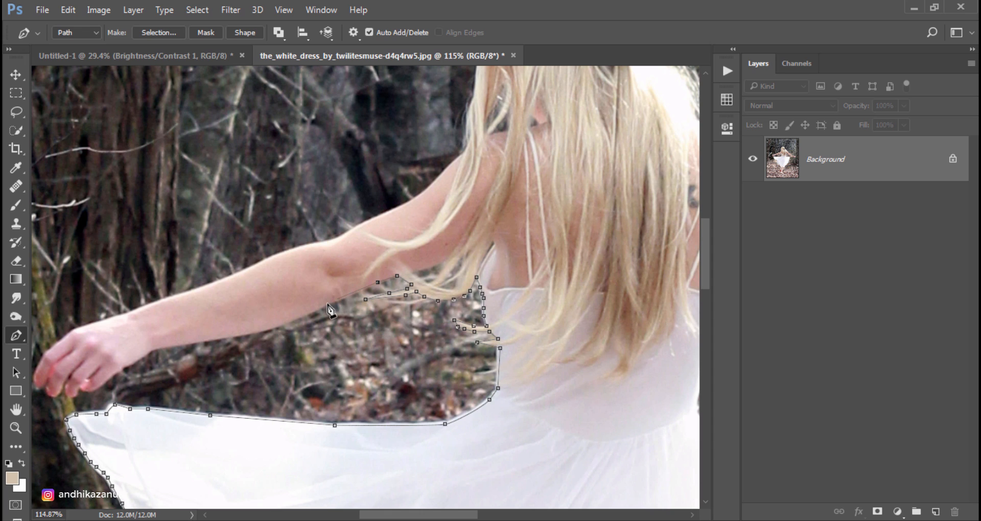
- Trace the underside of the left arm from the elbow to the lower edge of the hand
{"action": "left_click", "coordinate": [337, 299]}
{"action": "left_click_drag", "start_coordinate": [288, 321], "coordinate": [227, 336]}
{"action": "left_click", "coordinate": [151, 349]}
{"action": "left_click", "coordinate": [139, 357]}
{"action": "left_click", "coordinate": [122, 367]}
{"action": "left_click", "coordinate": [105, 382]}
{"action": "left_click", "coordinate": [91, 392]}
{"action": "left_click", "coordinate": [82, 390]}
- Outline the fingertips of the left hand with closely spaced anchor points
{"action": "left_click_drag", "start_coordinate": [81, 401], "coordinate": [329, 384]}
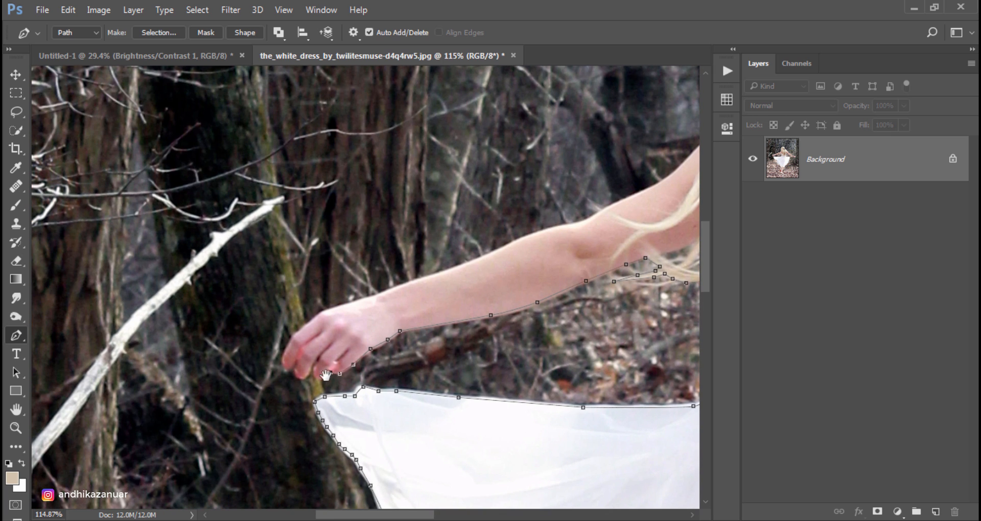
{"action": "left_click", "coordinate": [324, 372]}
{"action": "left_click", "coordinate": [317, 360]}
{"action": "left_click", "coordinate": [310, 367]}
{"action": "left_click", "coordinate": [305, 378]}
{"action": "left_click", "coordinate": [300, 378]}
{"action": "left_click", "coordinate": [295, 374]}
{"action": "left_click", "coordinate": [295, 363]}
{"action": "left_click", "coordinate": [287, 369]}
{"action": "left_click_drag", "start_coordinate": [283, 359], "coordinate": [285, 353]}
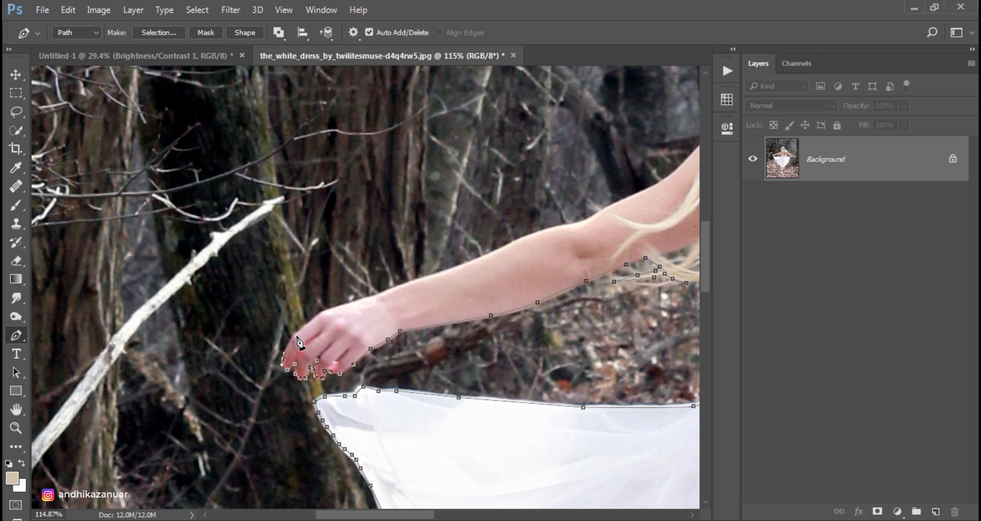
- Trace the back of the left hand and the upper edge of the left forearm past the elbow
{"action": "left_click", "coordinate": [299, 333]}
{"action": "left_click", "coordinate": [321, 312]}
{"action": "left_click", "coordinate": [394, 290]}
{"action": "left_click", "coordinate": [494, 253]}
{"action": "left_click_drag", "start_coordinate": [556, 227], "coordinate": [570, 226]}
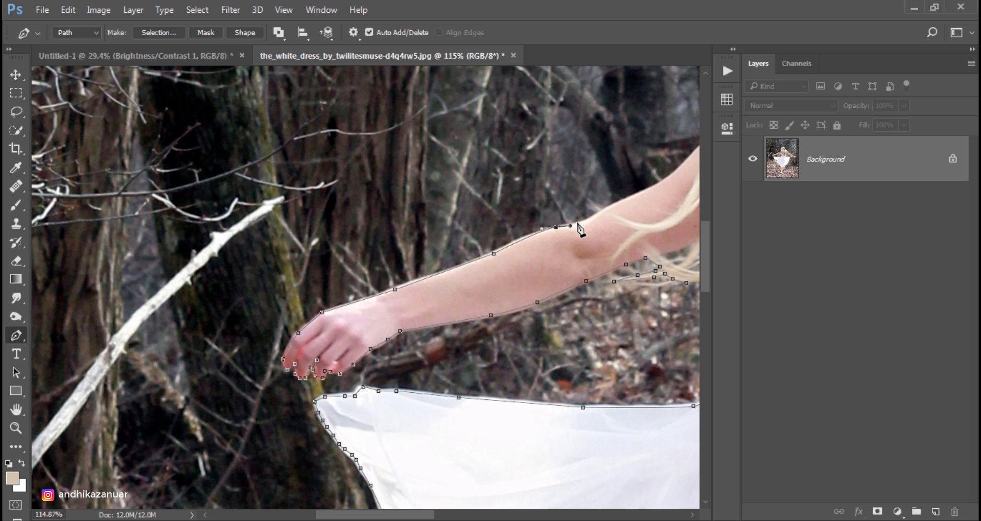
{"action": "left_click", "coordinate": [589, 219]}
{"action": "left_click", "coordinate": [618, 203]}
- Trace the left upper arm to the shoulder and up the left side of the hair toward the crown
{"action": "left_click_drag", "start_coordinate": [624, 208], "coordinate": [291, 366]}
{"action": "left_click", "coordinate": [303, 352]}
{"action": "left_click_drag", "start_coordinate": [337, 322], "coordinate": [347, 311]}
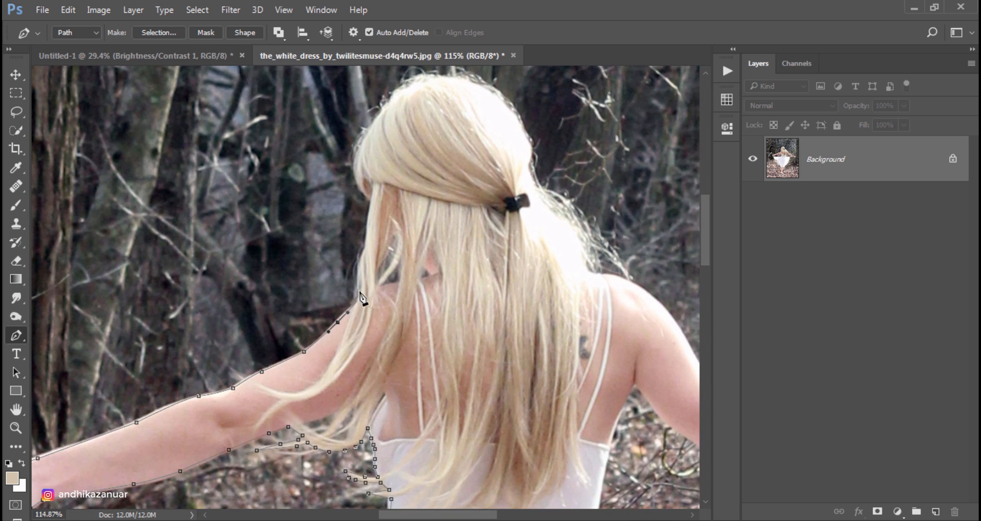
{"action": "left_click", "coordinate": [357, 301]}
{"action": "left_click", "coordinate": [360, 290]}
{"action": "left_click", "coordinate": [361, 262]}
{"action": "left_click", "coordinate": [367, 243]}
{"action": "left_click", "coordinate": [369, 218]}
{"action": "left_click", "coordinate": [371, 201]}
{"action": "left_click", "coordinate": [356, 155]}
{"action": "left_click_drag", "start_coordinate": [383, 109], "coordinate": [408, 83]}
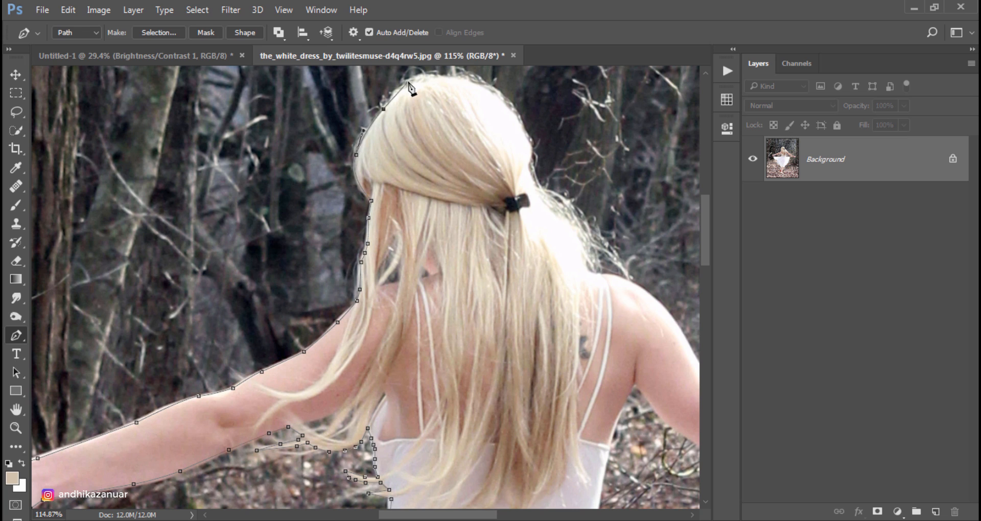
- Trace the path over the top of the head and down its right side to near the hair clip
{"action": "left_click", "coordinate": [409, 80]}
{"action": "left_click", "coordinate": [452, 78]}
{"action": "left_click", "coordinate": [481, 86]}
{"action": "left_click", "coordinate": [511, 107]}
{"action": "left_click", "coordinate": [521, 119]}
{"action": "left_click", "coordinate": [530, 139]}
{"action": "left_click", "coordinate": [529, 157]}
{"action": "left_click", "coordinate": [536, 185]}
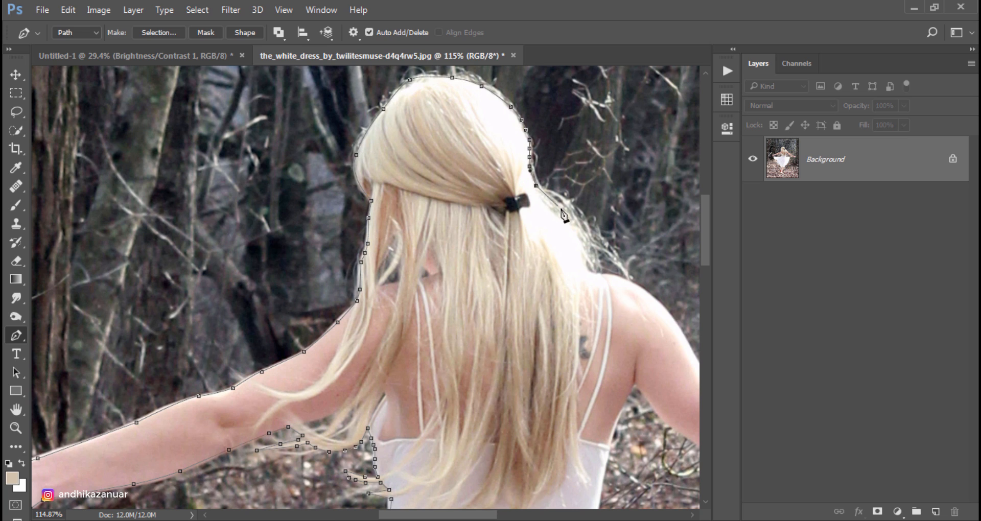
- Trace the right edge of the hair below the clip down to the top of the right shoulder
{"action": "left_click", "coordinate": [557, 204]}
{"action": "left_click", "coordinate": [570, 219]}
{"action": "left_click", "coordinate": [579, 235]}
{"action": "left_click", "coordinate": [584, 249]}
{"action": "left_click", "coordinate": [587, 265]}
{"action": "left_click", "coordinate": [591, 272]}
{"action": "left_click", "coordinate": [608, 275]}
- Trace the right shoulder and the upper edge of the right arm down to the wrist
{"action": "left_click_drag", "start_coordinate": [654, 301], "coordinate": [315, 197]}
{"action": "left_click", "coordinate": [367, 237]}
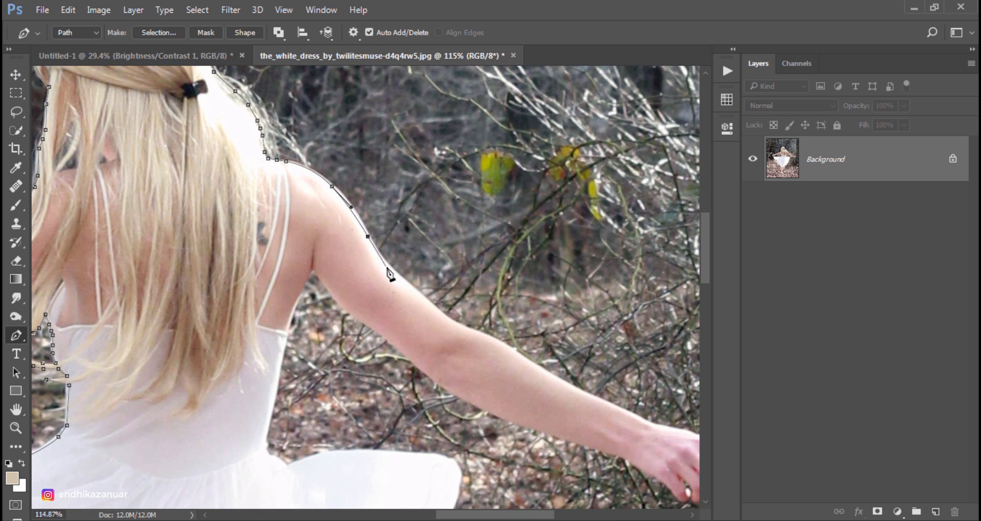
{"action": "left_click", "coordinate": [428, 300]}
{"action": "left_click", "coordinate": [454, 323]}
{"action": "left_click_drag", "start_coordinate": [512, 349], "coordinate": [537, 366]}
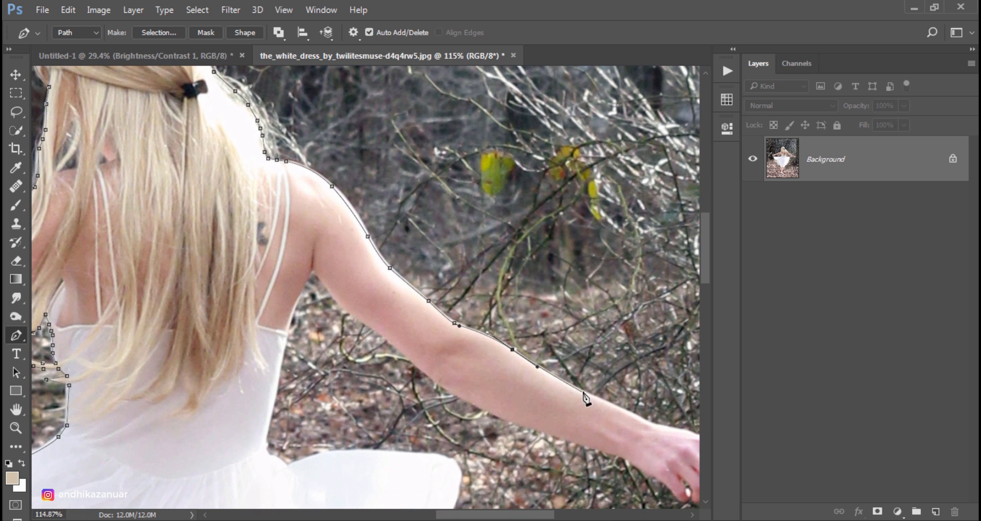
{"action": "left_click", "coordinate": [582, 392]}
{"action": "left_click", "coordinate": [624, 410]}
{"action": "left_click_drag", "start_coordinate": [648, 423], "coordinate": [441, 305]}
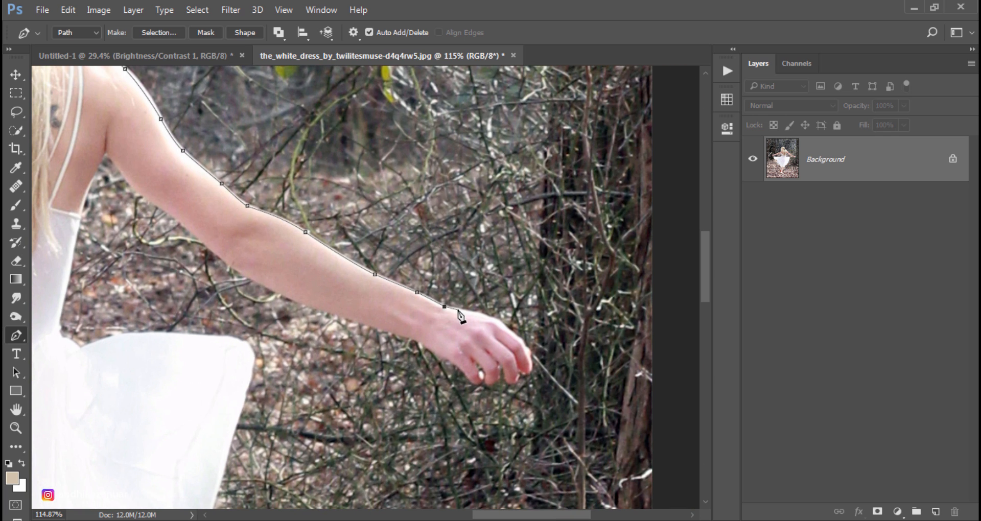
- Trace the back of the right hand from the wrist to the outer finger
{"action": "left_click", "coordinate": [455, 308]}
{"action": "left_click", "coordinate": [487, 315]}
{"action": "left_click", "coordinate": [500, 323]}
{"action": "left_click", "coordinate": [515, 336]}
{"action": "left_click", "coordinate": [524, 344]}
{"action": "left_click", "coordinate": [529, 351]}
{"action": "left_click", "coordinate": [530, 356]}
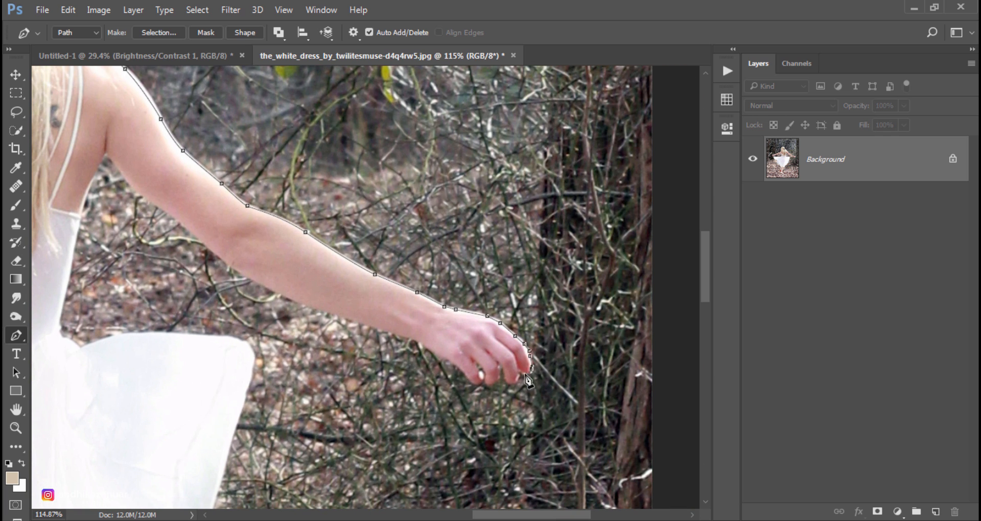
- Outline the fingertips of the right hand and the gaps between the fingers
{"action": "left_click", "coordinate": [526, 373]}
{"action": "left_click", "coordinate": [518, 368]}
{"action": "left_click", "coordinate": [517, 374]}
{"action": "left_click", "coordinate": [512, 383]}
{"action": "left_click", "coordinate": [507, 381]}
{"action": "left_click", "coordinate": [504, 376]}
{"action": "left_click", "coordinate": [502, 369]}
{"action": "left_click", "coordinate": [498, 361]}
{"action": "left_click", "coordinate": [486, 379]}
{"action": "left_click", "coordinate": [486, 372]}
{"action": "left_click", "coordinate": [477, 360]}
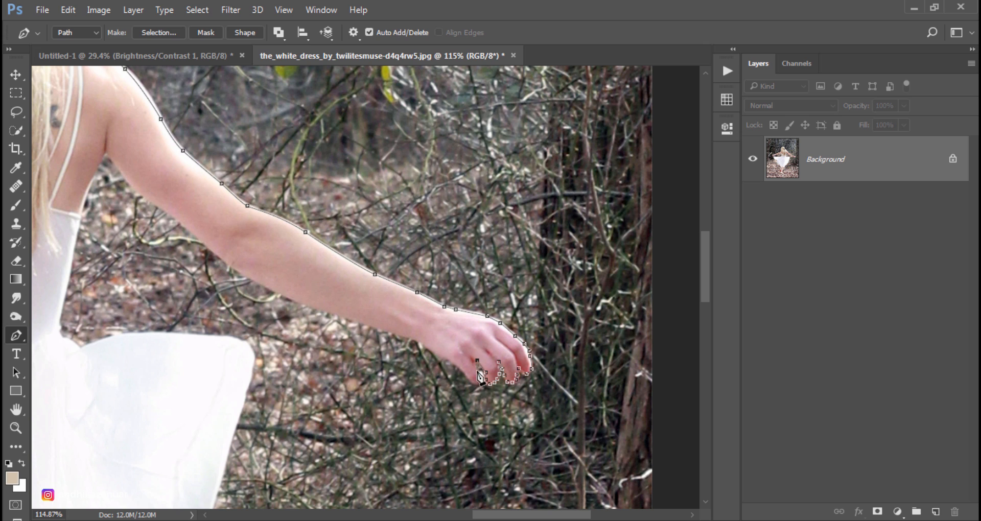
{"action": "left_click", "coordinate": [477, 371]}
{"action": "left_click", "coordinate": [479, 384]}
- Trace the underside of the right hand and arm back to the right armpit
{"action": "left_click", "coordinate": [465, 373]}
{"action": "left_click", "coordinate": [447, 358]}
{"action": "left_click", "coordinate": [433, 351]}
{"action": "left_click", "coordinate": [419, 339]}
{"action": "left_click", "coordinate": [326, 310]}
{"action": "left_click", "coordinate": [237, 270]}
{"action": "left_click", "coordinate": [194, 232]}
{"action": "left_click", "coordinate": [149, 197]}
{"action": "left_click", "coordinate": [116, 166]}
{"action": "left_click", "coordinate": [105, 151]}
- Trace the right side of the torso down the bodice and around the waist to the start of the skirt's upper right edge
{"action": "left_click", "coordinate": [92, 175]}
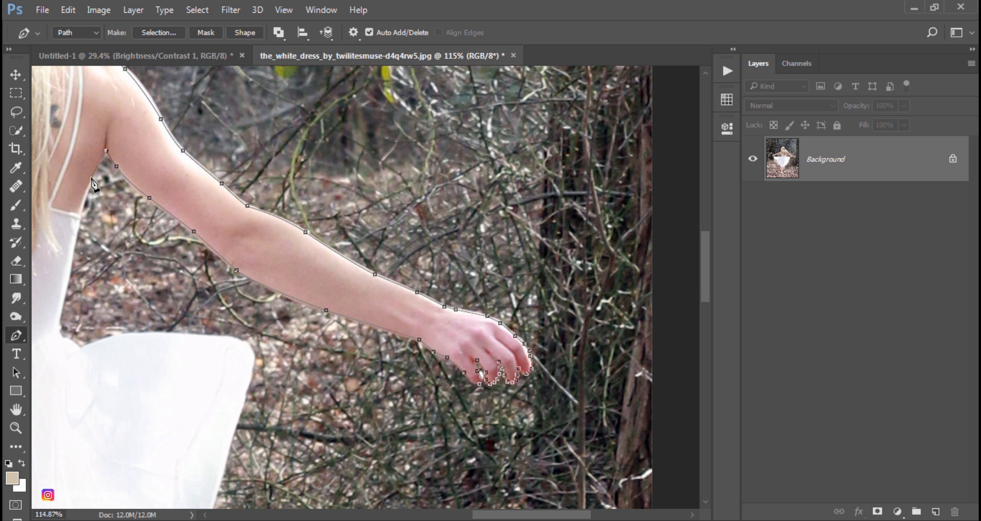
{"action": "left_click", "coordinate": [80, 204]}
{"action": "left_click", "coordinate": [77, 231]}
{"action": "left_click", "coordinate": [67, 281]}
{"action": "left_click", "coordinate": [60, 315]}
{"action": "left_click", "coordinate": [59, 323]}
{"action": "left_click", "coordinate": [58, 332]}
{"action": "left_click", "coordinate": [64, 339]}
{"action": "left_click", "coordinate": [74, 342]}
{"action": "left_click", "coordinate": [82, 347]}
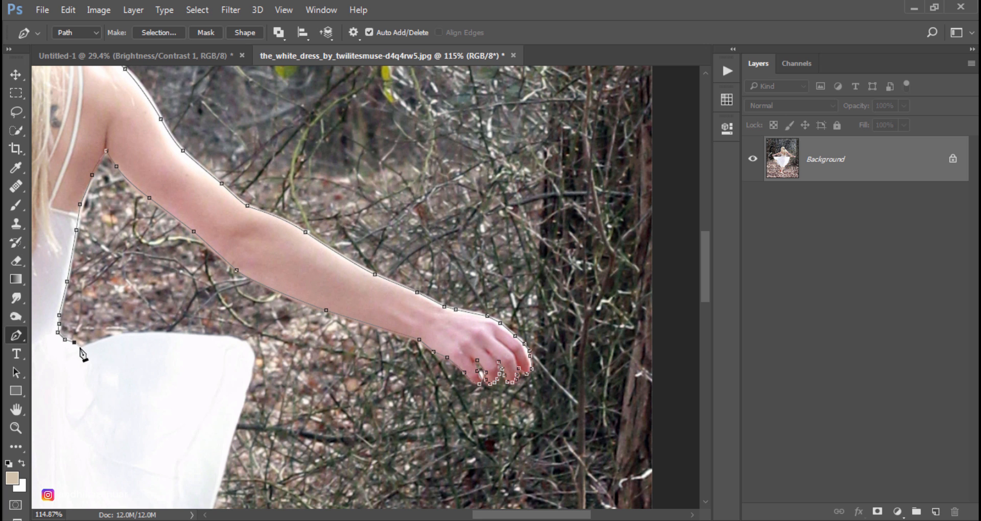
- Trace the skirt's upper right edge from the waist and around its outer corner
{"action": "left_click", "coordinate": [131, 336]}
{"action": "left_click", "coordinate": [216, 338]}
{"action": "left_click_drag", "start_coordinate": [253, 358], "coordinate": [250, 381]}
{"action": "left_click", "coordinate": [237, 419]}
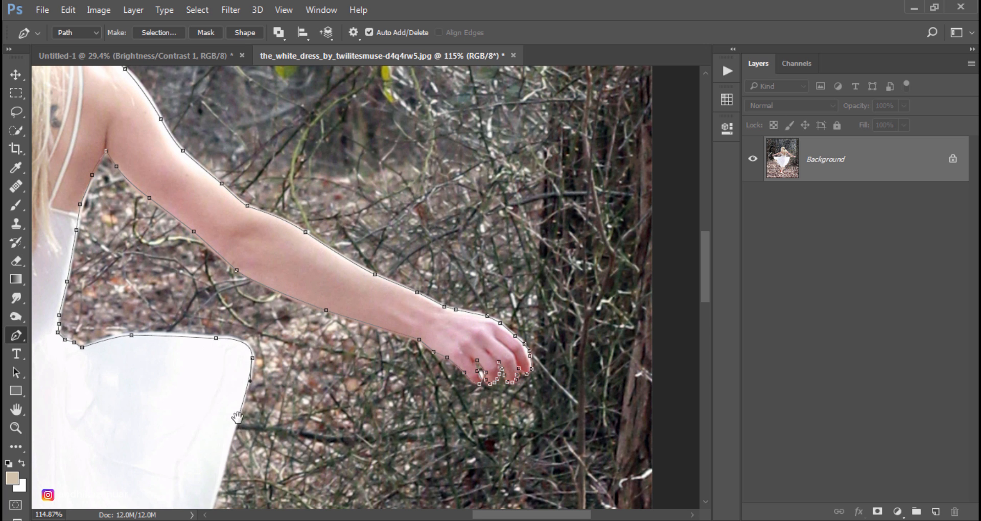
- Trace the skirt's right side from the outer corner down to the start of the ragged lower hem
{"action": "scroll", "coordinate": [358, 286], "scroll_direction": "down", "scroll_amount": 5}
{"action": "scroll", "coordinate": [357, 286], "scroll_direction": "left", "scroll_amount": 4}
{"action": "left_click", "coordinate": [393, 250]}
{"action": "left_click", "coordinate": [375, 297]}
{"action": "left_click_drag", "start_coordinate": [375, 334], "coordinate": [370, 350]}
{"action": "left_click", "coordinate": [359, 346]}
{"action": "left_click", "coordinate": [348, 373]}
{"action": "left_click", "coordinate": [326, 400]}
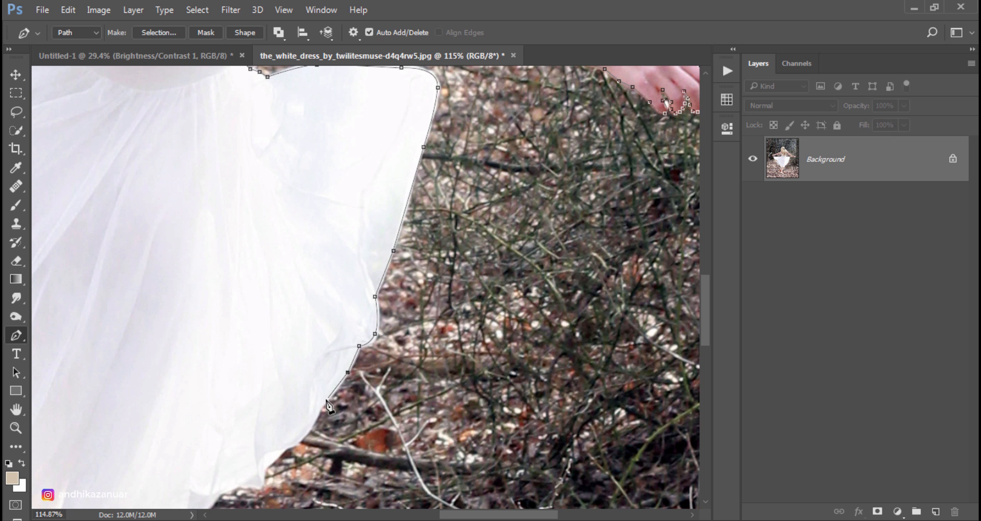
{"action": "left_click", "coordinate": [317, 412]}
{"action": "left_click", "coordinate": [298, 444]}
{"action": "left_click", "coordinate": [282, 451]}
{"action": "left_click", "coordinate": [272, 463]}
- Trace the ragged lower right hem to the top of the white fabric panel hanging beside the right leg
{"action": "left_click_drag", "start_coordinate": [338, 397], "coordinate": [609, 117]}
{"action": "left_click", "coordinate": [519, 208]}
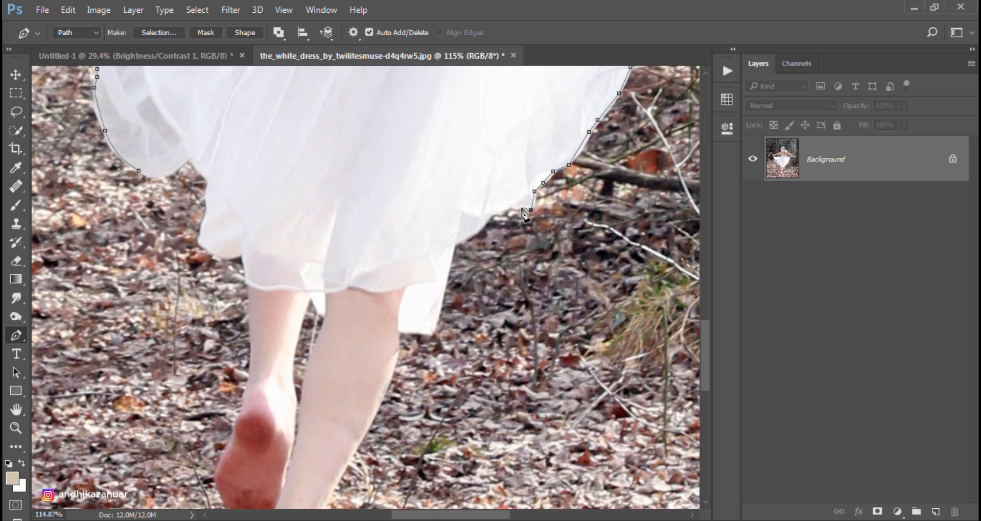
{"action": "left_click", "coordinate": [509, 208]}
{"action": "left_click", "coordinate": [493, 212]}
{"action": "left_click", "coordinate": [480, 227]}
{"action": "left_click", "coordinate": [459, 240]}
{"action": "left_click", "coordinate": [454, 244]}
- Outline the hanging white fabric panel down its side and along its lower edge to the right leg
{"action": "left_click", "coordinate": [433, 331]}
{"action": "left_click", "coordinate": [420, 332]}
{"action": "left_click", "coordinate": [413, 332]}
{"action": "left_click", "coordinate": [406, 332]}
{"action": "left_click", "coordinate": [398, 331]}
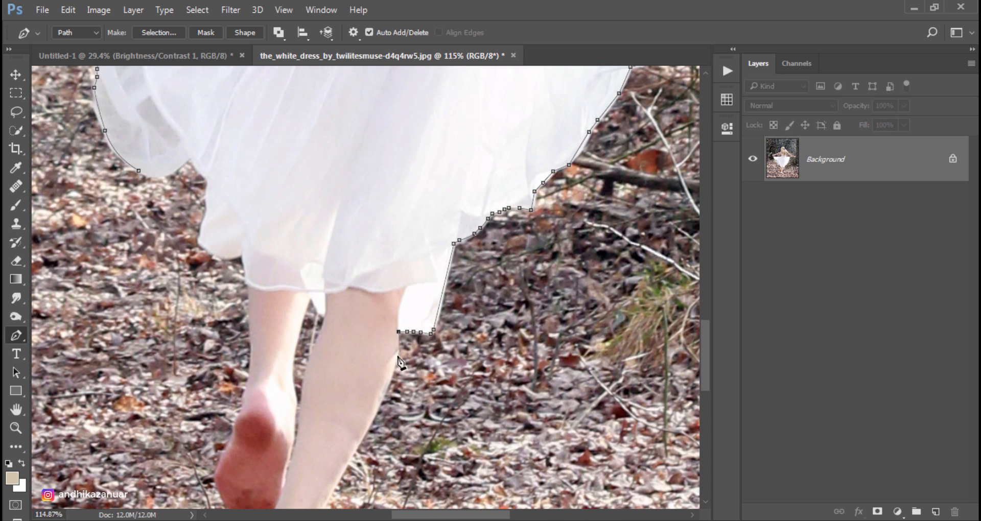
- Trace the outer edge of the right leg from the hem down past the calf to the ankle
{"action": "left_click_drag", "start_coordinate": [391, 376], "coordinate": [439, 205]}
{"action": "left_click", "coordinate": [366, 428]}
{"action": "left_click", "coordinate": [377, 343]}
{"action": "left_click", "coordinate": [375, 354]}
{"action": "left_click", "coordinate": [373, 365]}
{"action": "left_click", "coordinate": [369, 386]}
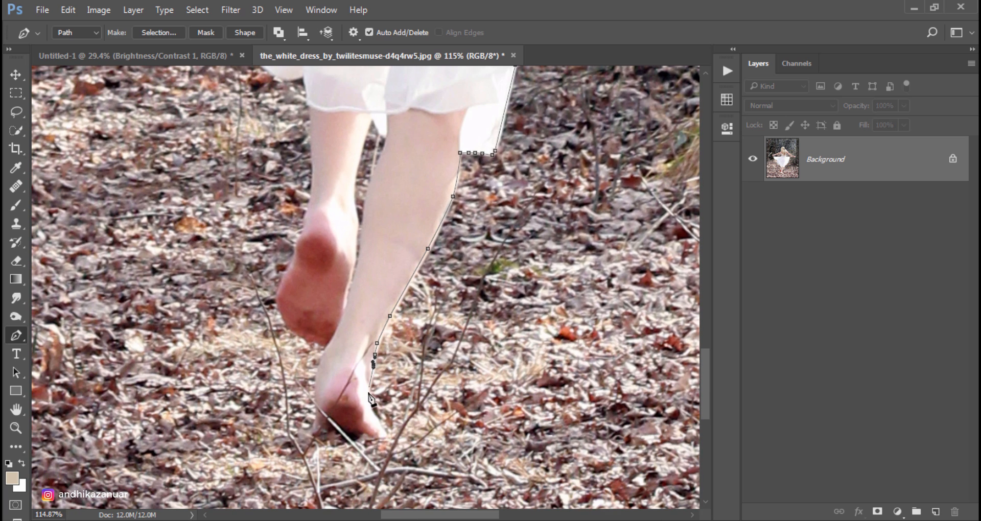
- Outline the right foot around the heel and toes up to where it meets the raised left foot
{"action": "left_click", "coordinate": [368, 393]}
{"action": "left_click", "coordinate": [368, 401]}
{"action": "left_click", "coordinate": [372, 412]}
{"action": "left_click_drag", "start_coordinate": [318, 363], "coordinate": [323, 350]}
{"action": "left_click", "coordinate": [326, 346]}
- Outline the raised left foot along the sole and heel and up past the ankle to the lower calf
{"action": "left_click", "coordinate": [302, 336]}
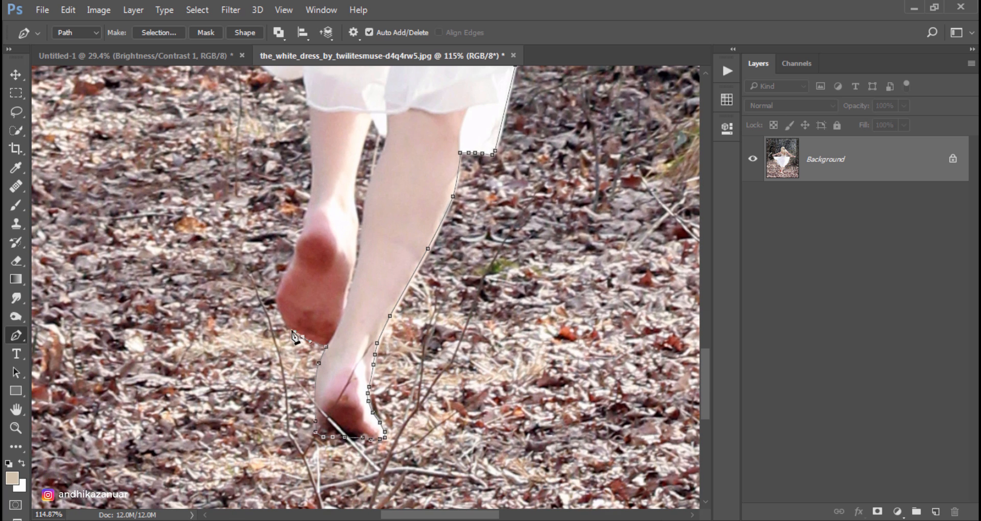
{"action": "left_click", "coordinate": [276, 292]}
{"action": "left_click", "coordinate": [296, 246]}
{"action": "left_click", "coordinate": [301, 232]}
{"action": "left_click", "coordinate": [306, 214]}
{"action": "left_click", "coordinate": [313, 183]}
- Trace the left calf up to the hem and along the lower left skirt edge, closing the path at its starting point
{"action": "scroll", "coordinate": [314, 185], "scroll_direction": "up", "scroll_amount": 2}
{"action": "scroll", "coordinate": [313, 185], "scroll_direction": "up", "scroll_amount": 1}
{"action": "left_click", "coordinate": [308, 195]}
{"action": "left_click", "coordinate": [304, 167]}
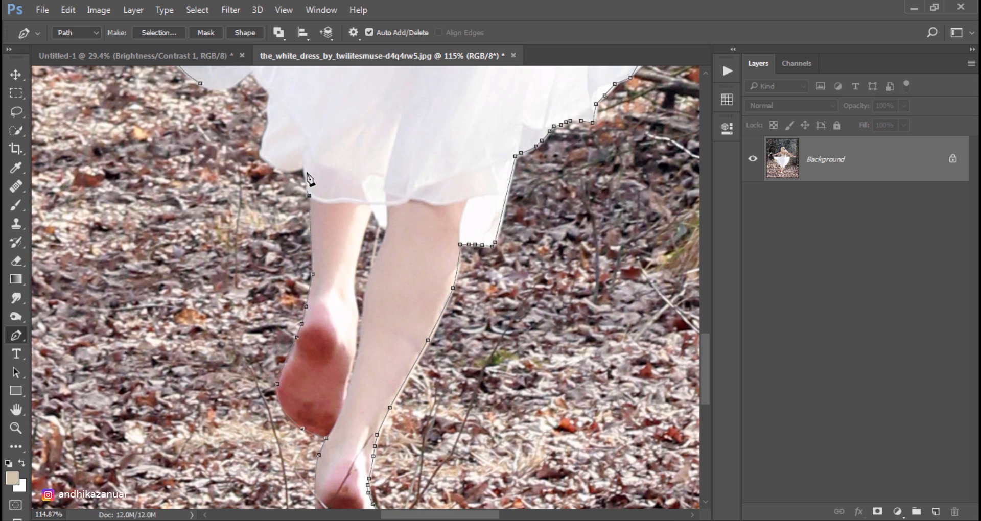
{"action": "left_click", "coordinate": [285, 171]}
{"action": "left_click", "coordinate": [269, 158]}
{"action": "left_click", "coordinate": [265, 135]}
{"action": "left_click", "coordinate": [270, 118]}
{"action": "left_click", "coordinate": [265, 86]}
{"action": "left_click", "coordinate": [253, 70]}
{"action": "left_click_drag", "start_coordinate": [200, 84], "coordinate": [180, 67]}
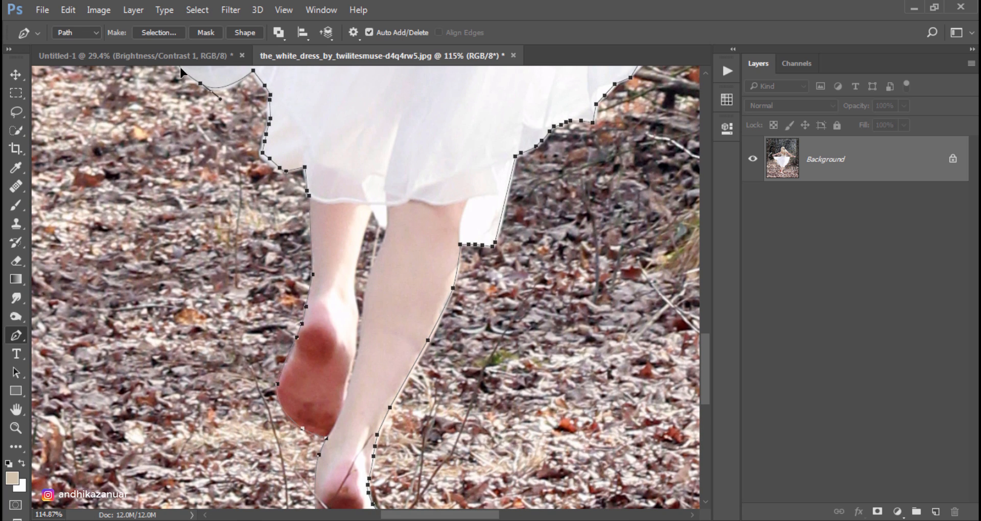
- Draw a closed subpath around the background gap between the two legs below the hem
{"action": "left_click", "coordinate": [372, 207]}
{"action": "left_click", "coordinate": [377, 223]}
{"action": "left_click", "coordinate": [387, 225]}
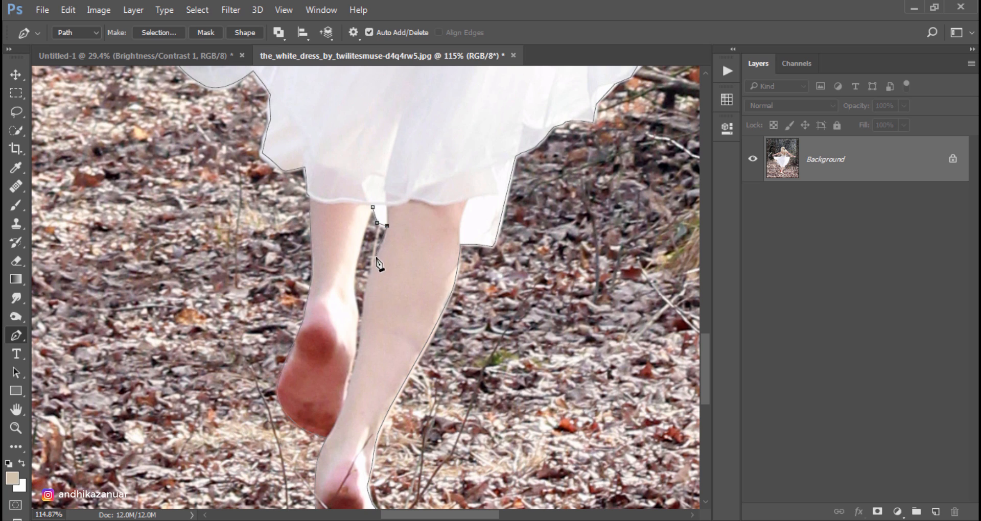
{"action": "left_click", "coordinate": [365, 304]}
{"action": "left_click", "coordinate": [358, 356]}
{"action": "left_click", "coordinate": [345, 405]}
{"action": "left_click", "coordinate": [349, 374]}
{"action": "left_click", "coordinate": [354, 338]}
{"action": "left_click", "coordinate": [357, 311]}
{"action": "left_click", "coordinate": [352, 272]}
{"action": "left_click", "coordinate": [372, 207]}
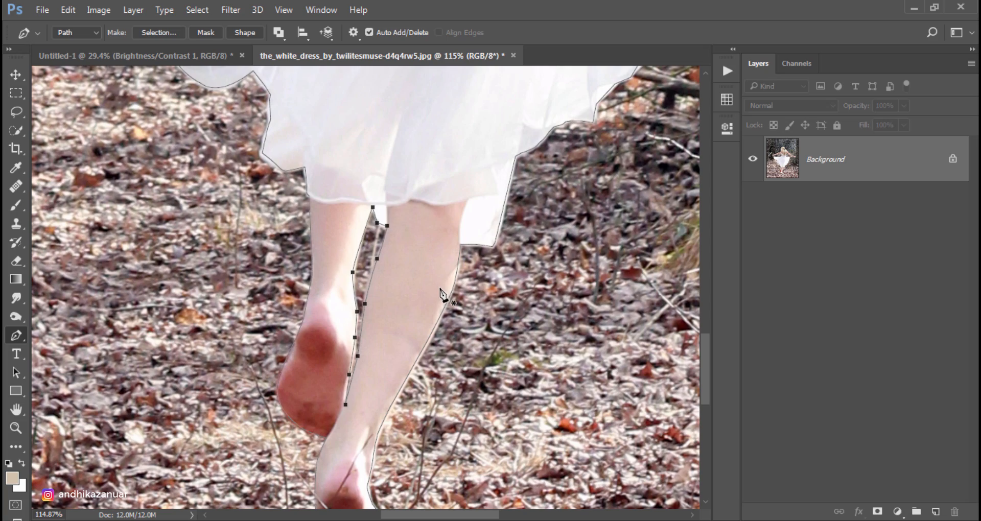
- Convert the path to a new anti-aliased selection with a 0.5 px feather and turn it into a layer mask
{"action": "scroll", "coordinate": [443, 294], "scroll_direction": "down", "scroll_amount": 8}
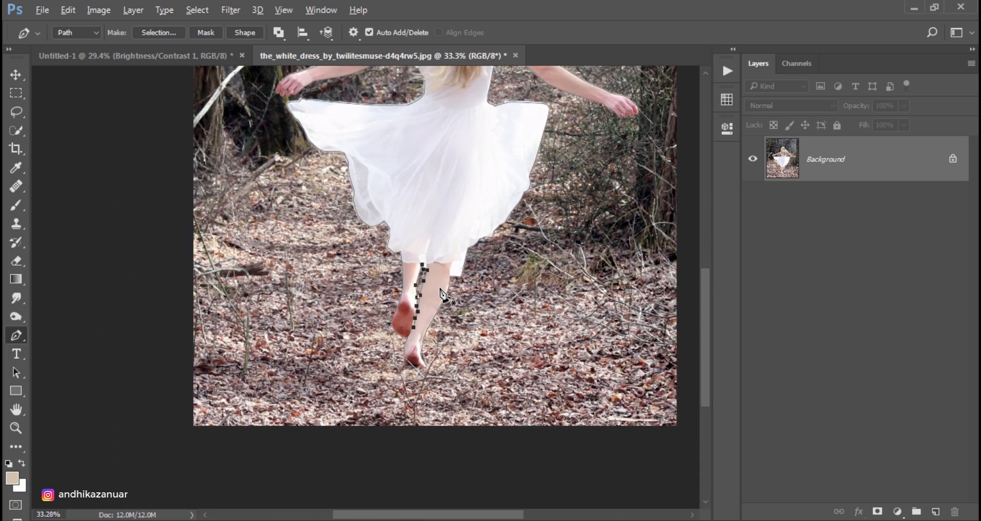
{"action": "scroll", "coordinate": [442, 295], "scroll_direction": "down", "scroll_amount": 2}
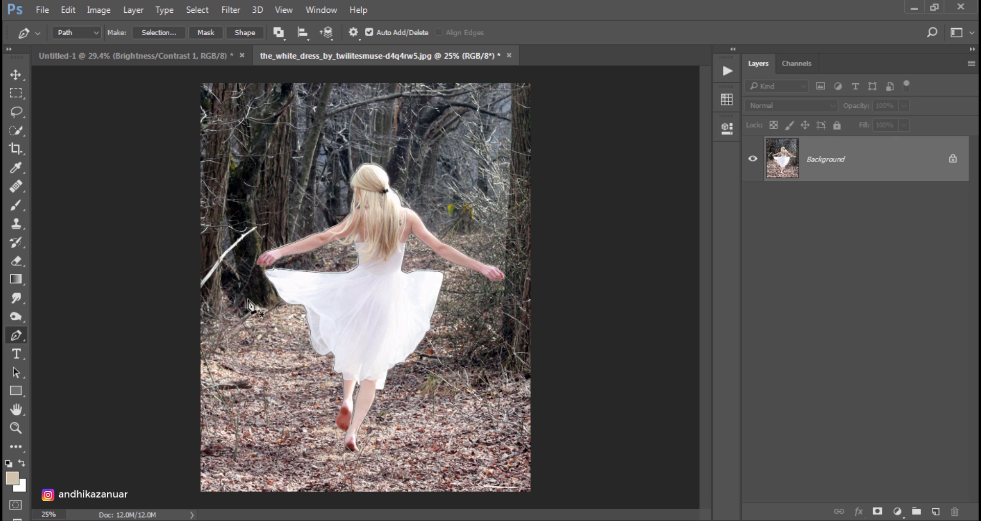
{"action": "right_click", "coordinate": [378, 253]}
{"action": "left_click", "coordinate": [434, 218]}
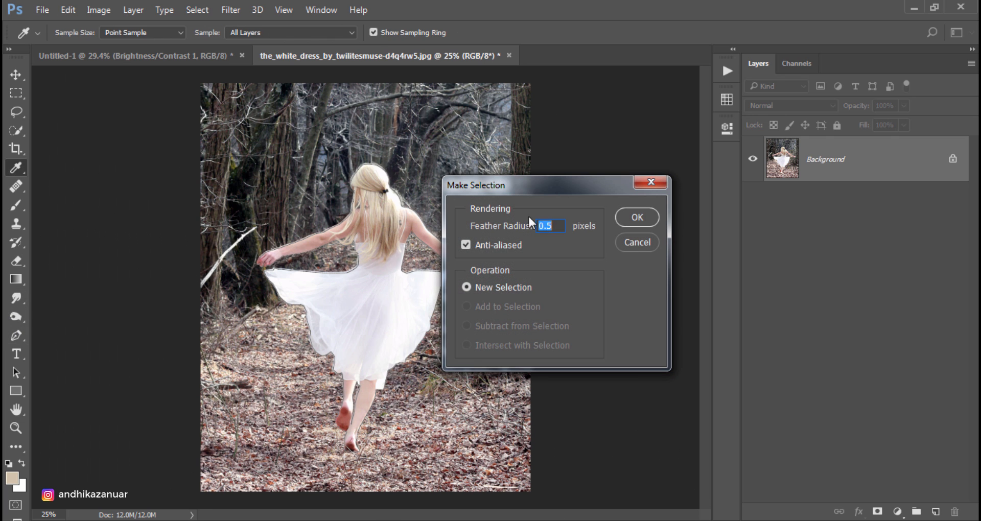
{"action": "left_click", "coordinate": [635, 218]}
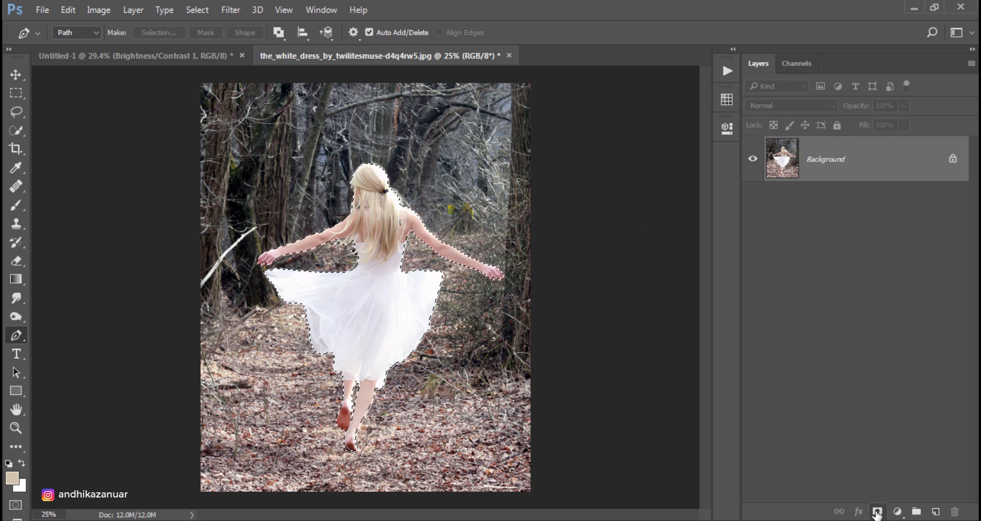
{"action": "left_click", "coordinate": [875, 511]}
- Add a Solid Color fill layer in grey #7e7e7e and place it beneath the cut-out woman
{"action": "left_click", "coordinate": [897, 512]}
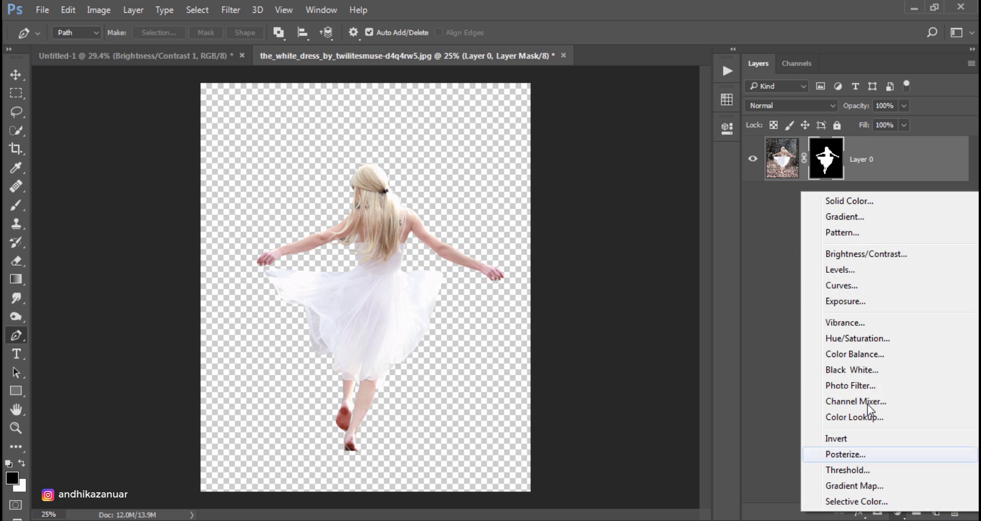
{"action": "left_click", "coordinate": [881, 201]}
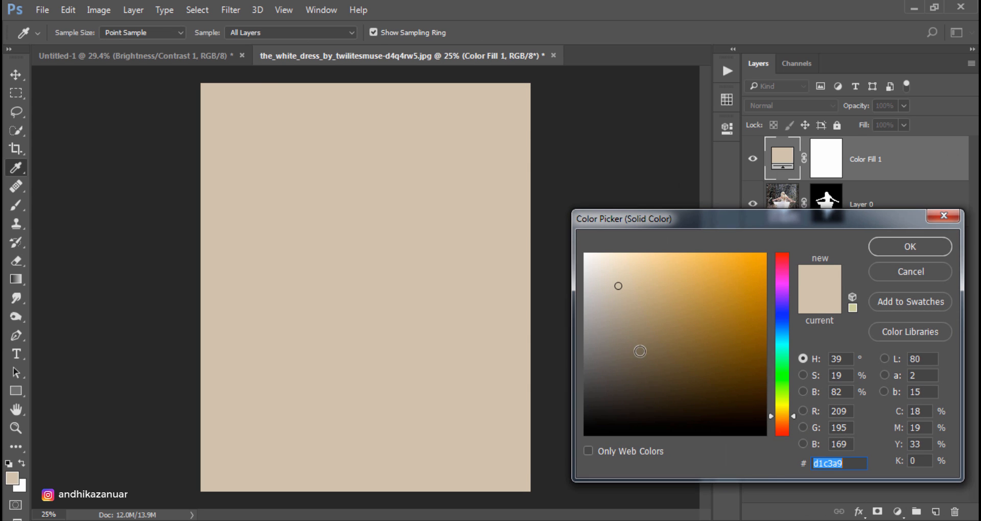
{"action": "left_click_drag", "start_coordinate": [586, 320], "coordinate": [573, 346]}
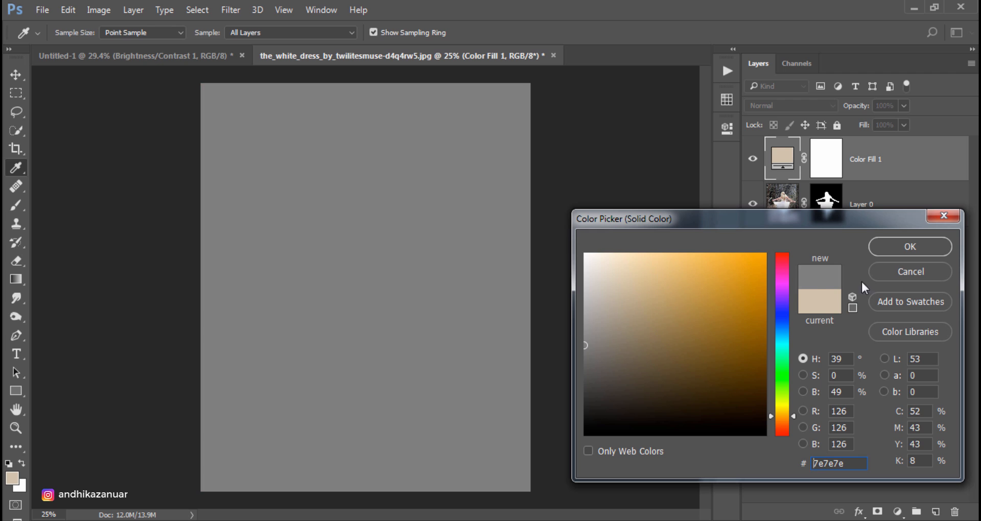
{"action": "left_click", "coordinate": [896, 250]}
{"action": "left_click_drag", "start_coordinate": [870, 177], "coordinate": [866, 226]}
- Open Select and Mask on the woman's layer mask and brush the hair edges with the Refine Edge Brush
{"action": "left_click", "coordinate": [826, 159]}
{"action": "right_click", "coordinate": [830, 169]}
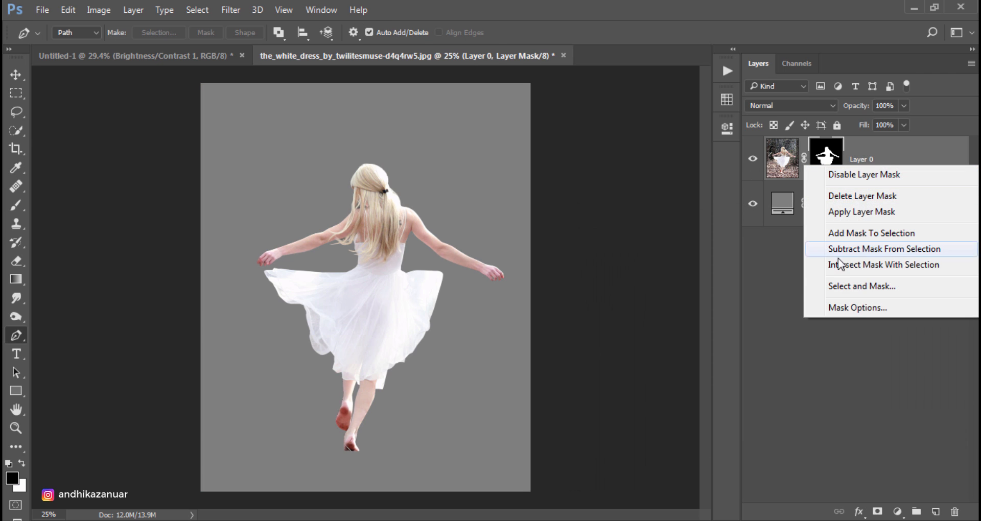
{"action": "left_click", "coordinate": [848, 287]}
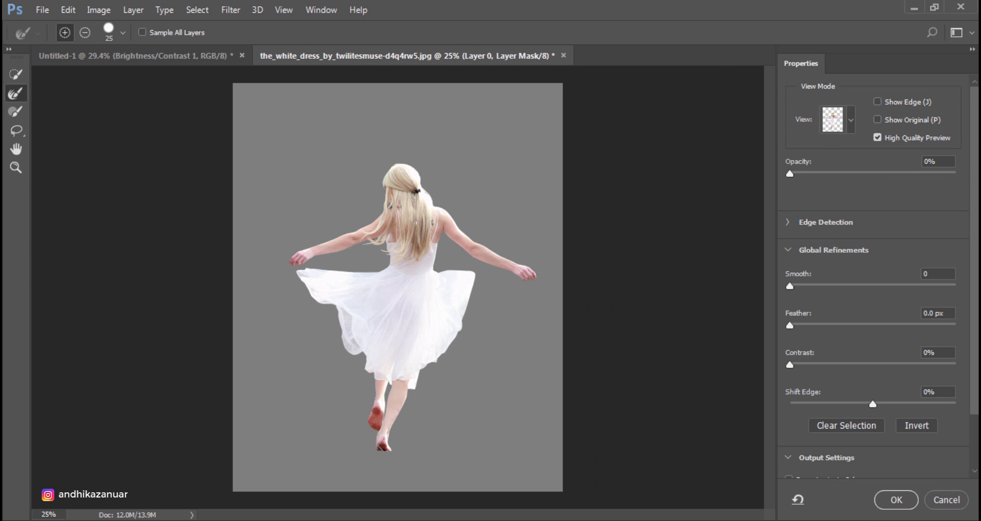
{"action": "scroll", "coordinate": [399, 192], "scroll_direction": "up", "scroll_amount": 5}
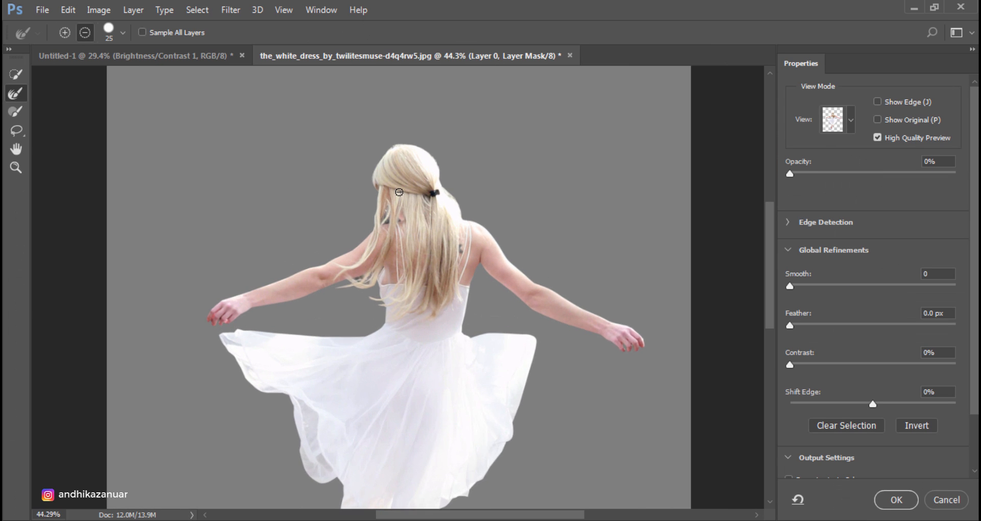
{"action": "scroll", "coordinate": [399, 192], "scroll_direction": "up", "scroll_amount": 2}
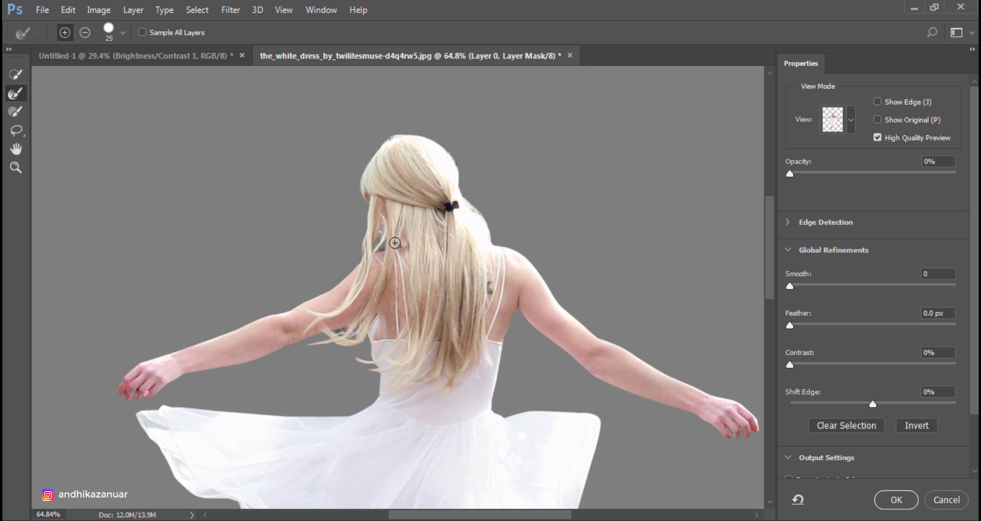
{"action": "mouse_move", "coordinate": [369, 202]}
{"action": "left_mouse_down"}
{"action": "mouse_move", "coordinate": [405, 132]}
{"action": "mouse_move", "coordinate": [445, 148]}
{"action": "mouse_move", "coordinate": [491, 238]}
{"action": "left_mouse_up"}
{"action": "left_click_drag", "start_coordinate": [337, 340], "coordinate": [353, 333]}
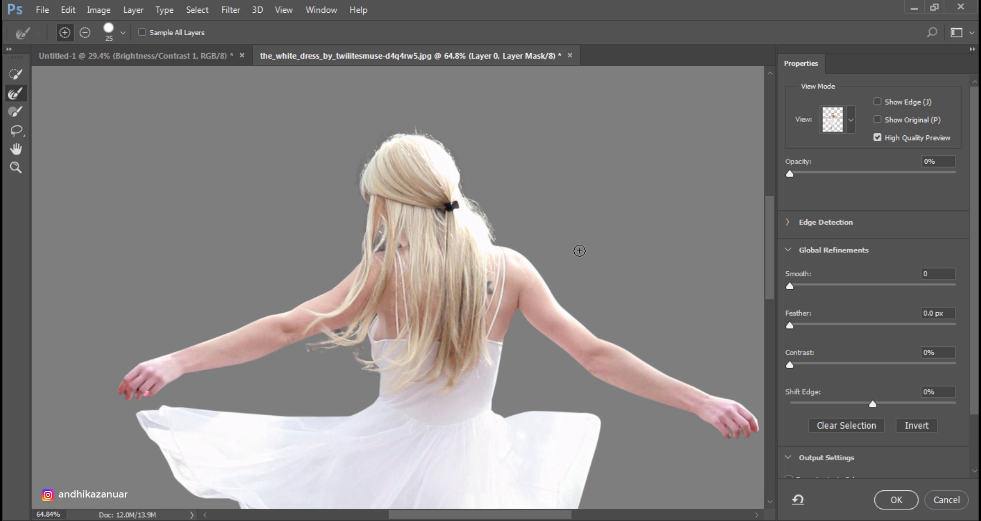
- Set the mask's feather to 0.5 px, enable Decontaminate Colors and apply the refinement
{"action": "left_click_drag", "start_coordinate": [790, 325], "coordinate": [792, 326]}
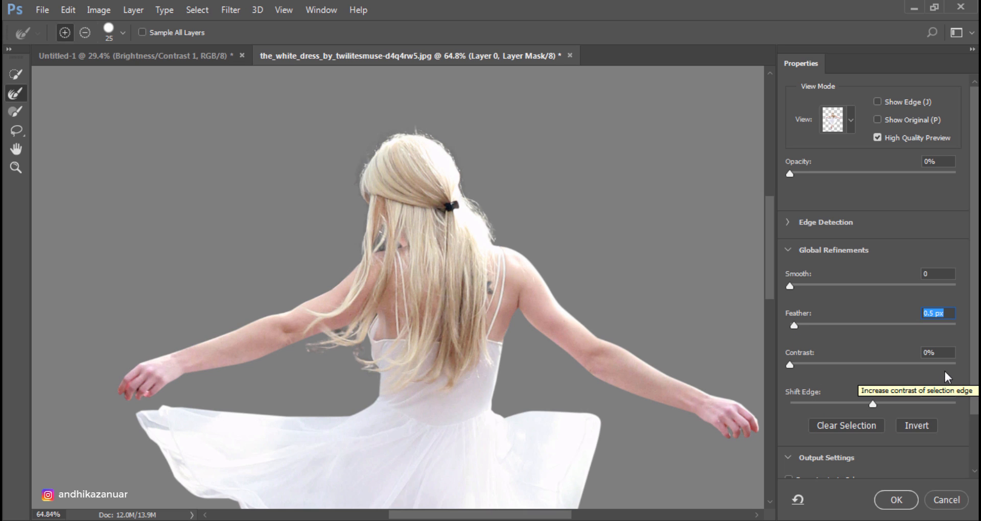
{"action": "scroll", "coordinate": [974, 396], "scroll_direction": "down", "scroll_amount": 2}
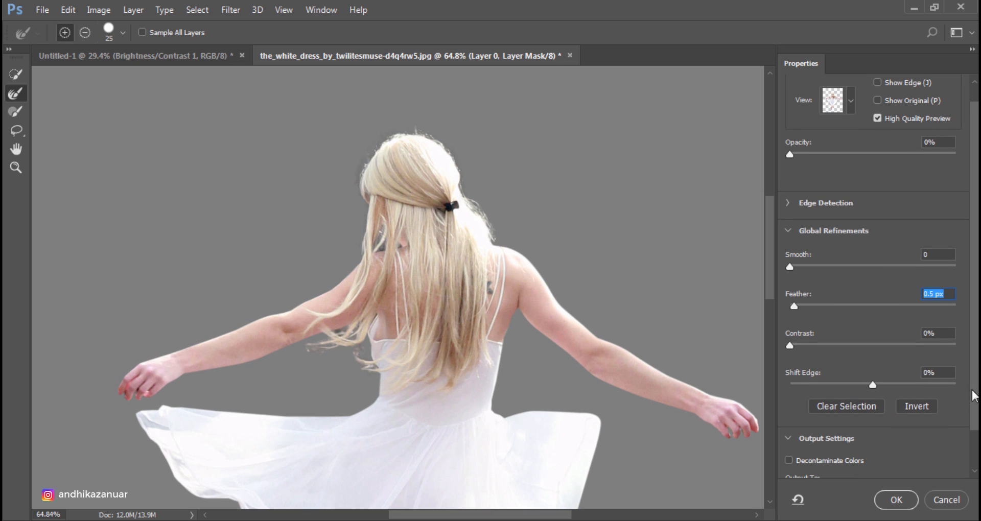
{"action": "left_click", "coordinate": [789, 460]}
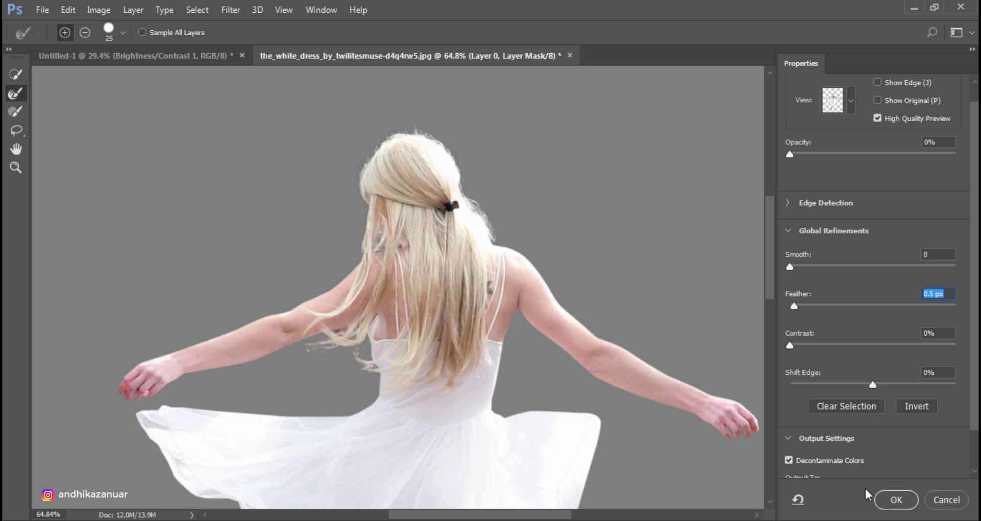
{"action": "left_click", "coordinate": [891, 499]}
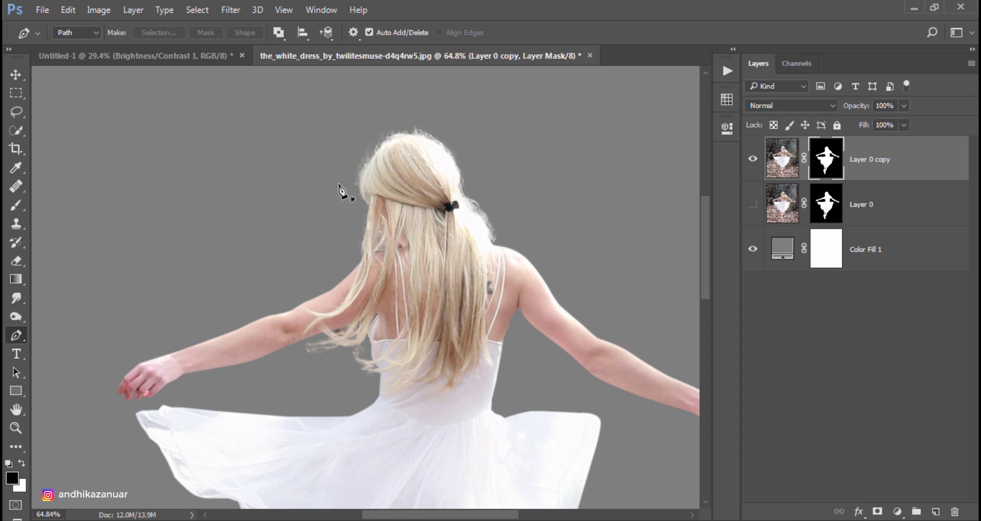
- Apply the layer mask of Layer 0 copy permanently
{"action": "left_click", "coordinate": [20, 75]}
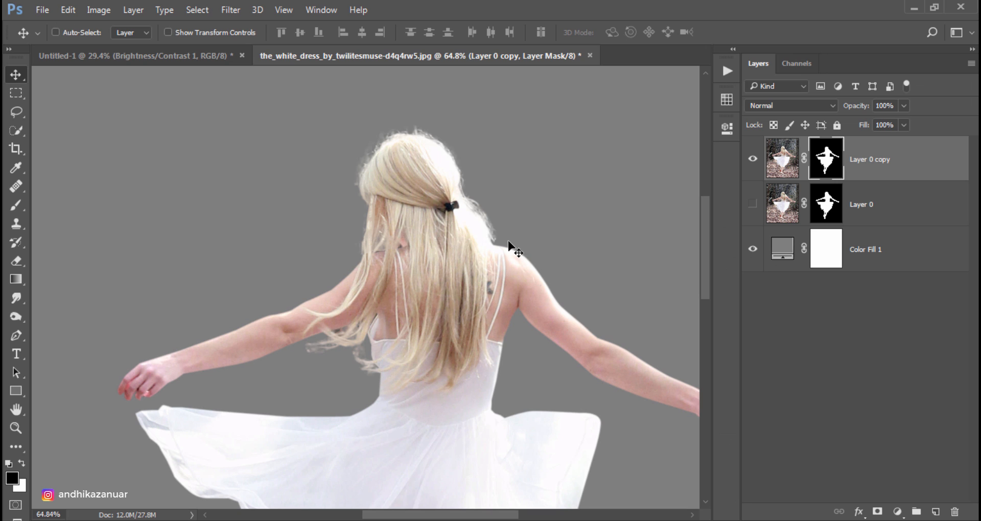
{"action": "key", "text": "ctrl+0"}
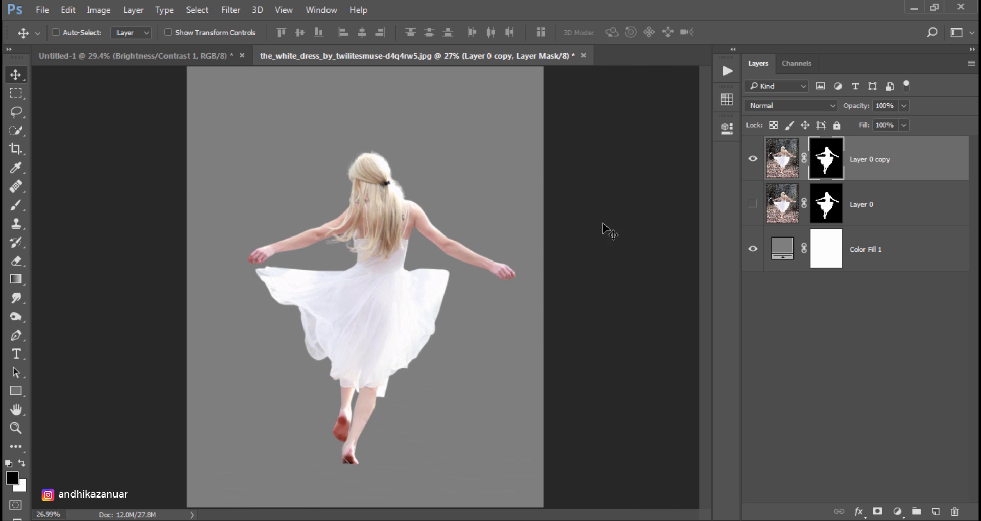
{"action": "right_click", "coordinate": [826, 169]}
{"action": "left_click", "coordinate": [842, 217]}
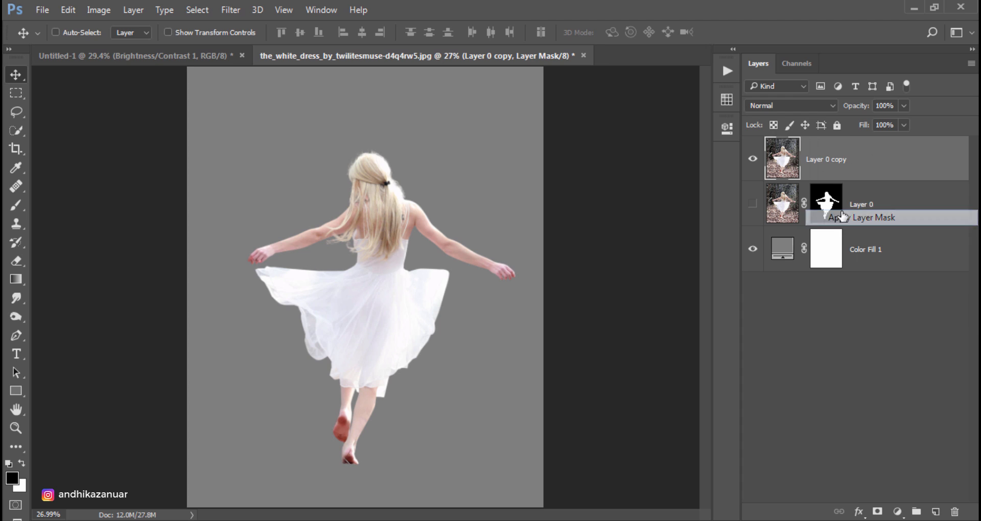
- Rename Layer 0 copy as model and convert it to a smart object
{"action": "double_click", "coordinate": [828, 160]}
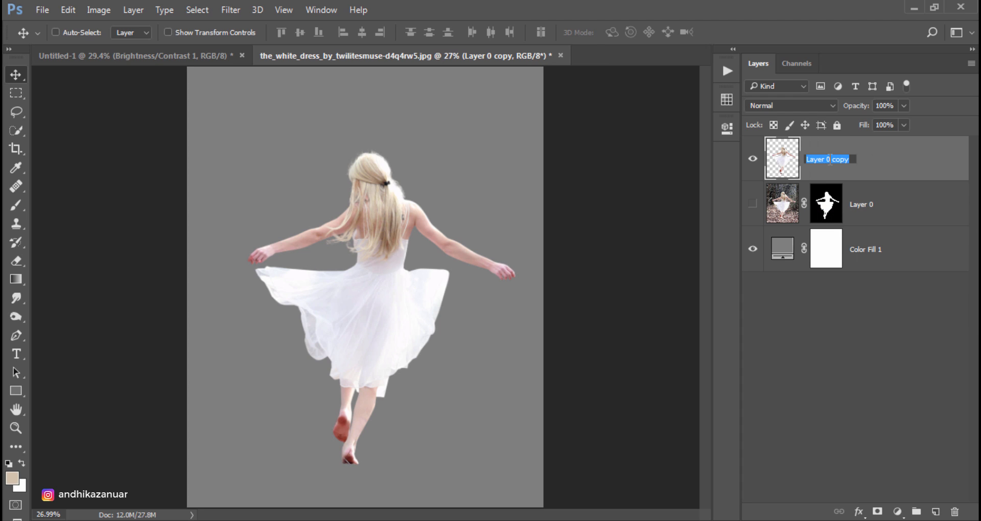
{"action": "type", "text": "model"}
{"action": "key", "text": "Return"}
{"action": "right_click", "coordinate": [829, 163]}
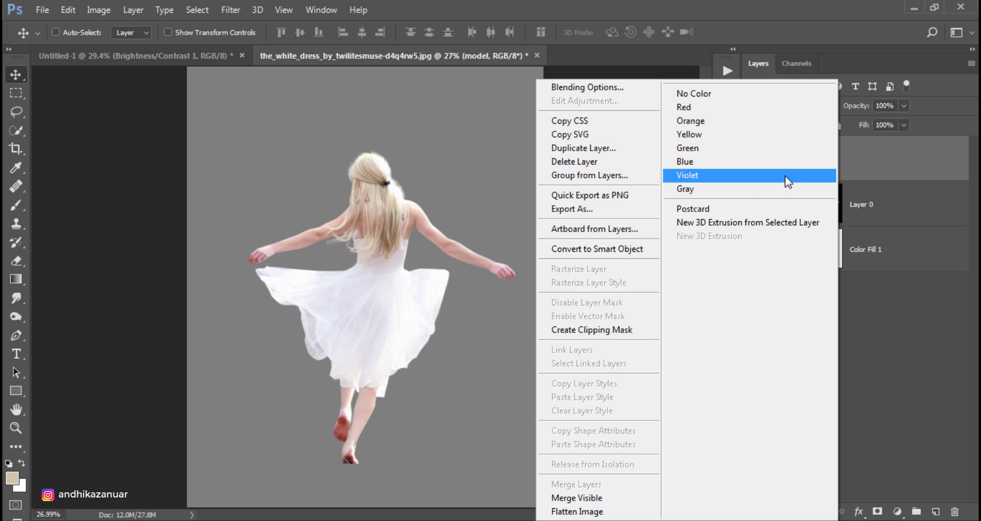
{"action": "left_click", "coordinate": [635, 250]}
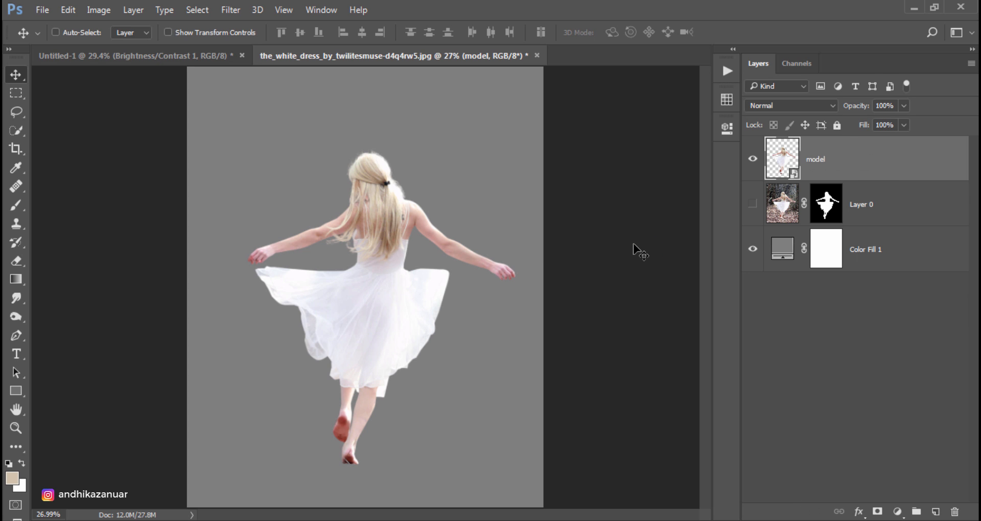
- Copy the model layer into the Untitled-1 composite, scaled to about 14.3% and standing on the rocks at the foot of the opening
{"action": "left_click_drag", "start_coordinate": [363, 231], "coordinate": [337, 225]}
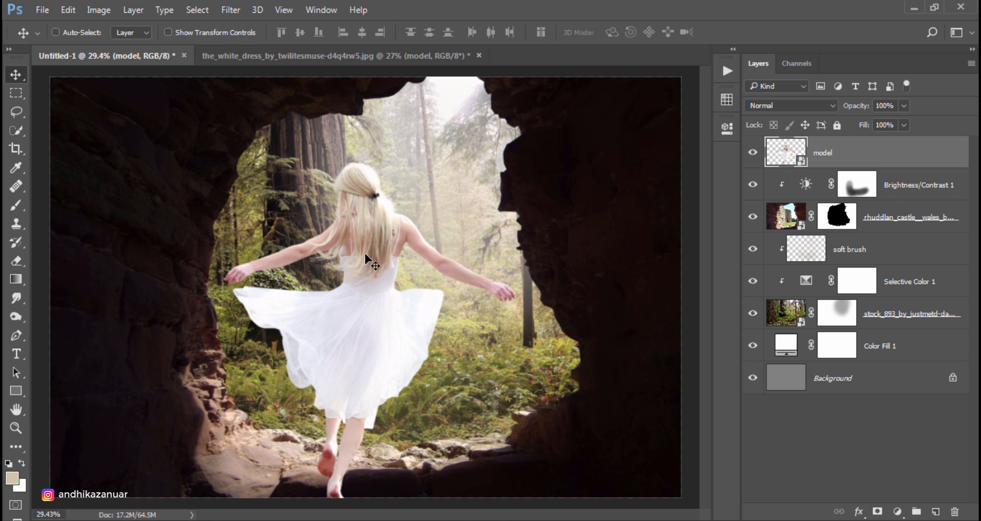
{"action": "left_click_drag", "start_coordinate": [352, 295], "coordinate": [369, 248]}
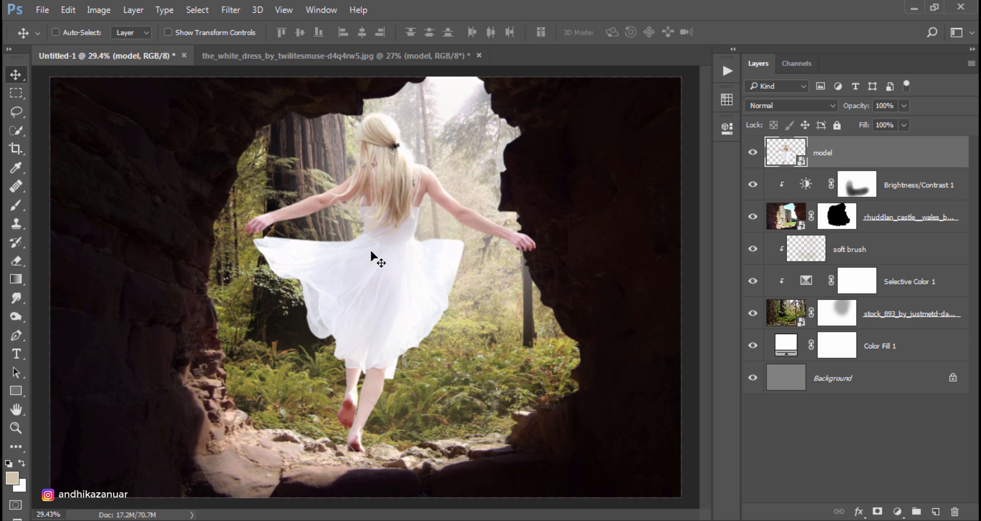
{"action": "key", "text": "ctrl+t"}
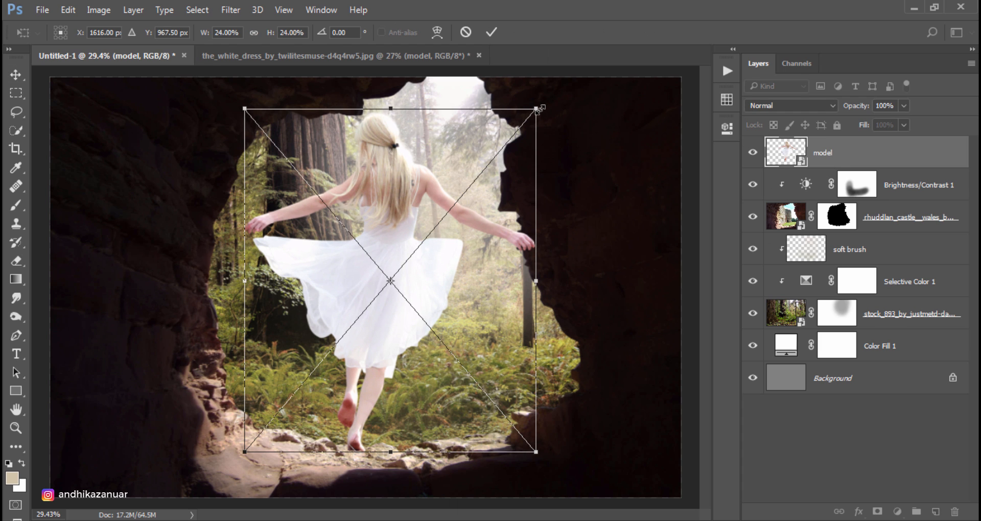
{"action": "left_click_drag", "start_coordinate": [538, 109], "coordinate": [490, 162]}
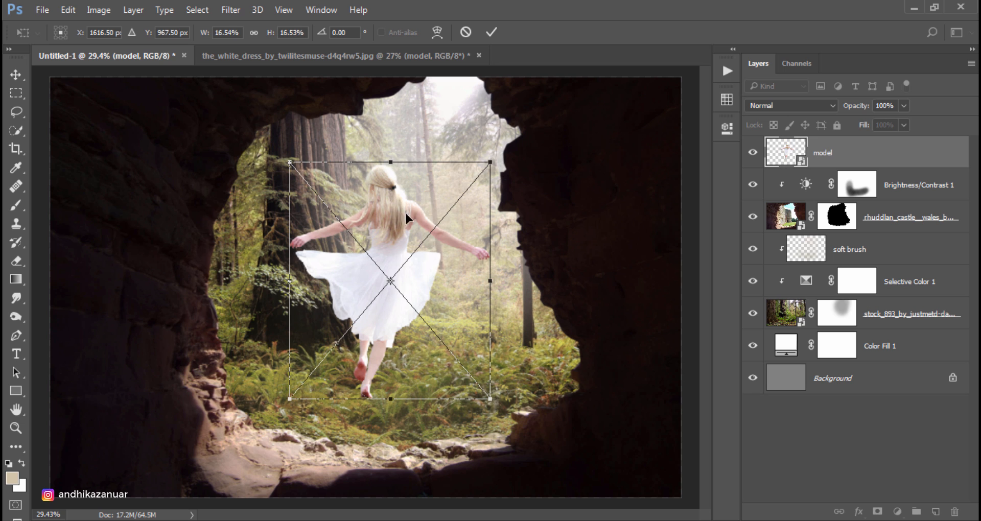
{"action": "left_click_drag", "start_coordinate": [404, 210], "coordinate": [372, 269]}
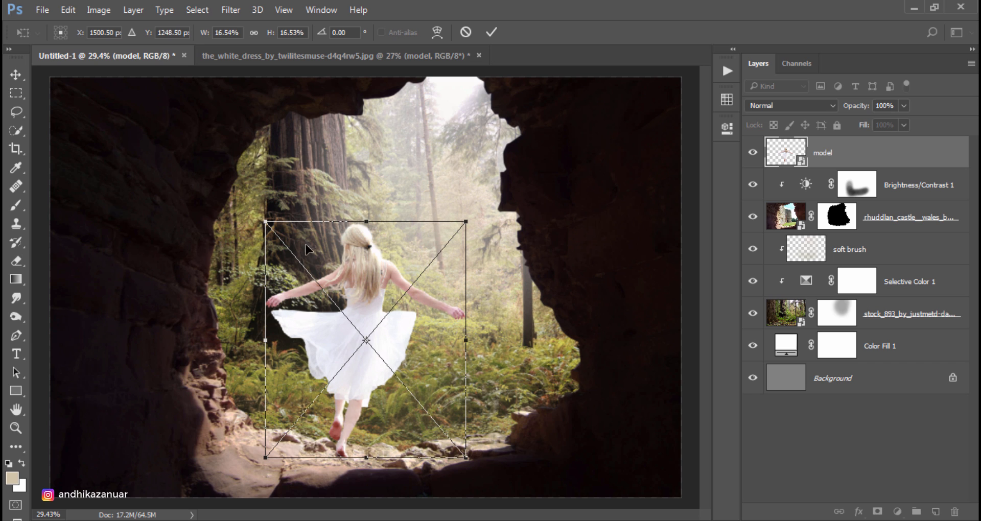
{"action": "left_click_drag", "start_coordinate": [265, 222], "coordinate": [284, 247]}
{"action": "left_click_drag", "start_coordinate": [283, 458], "coordinate": [300, 453]}
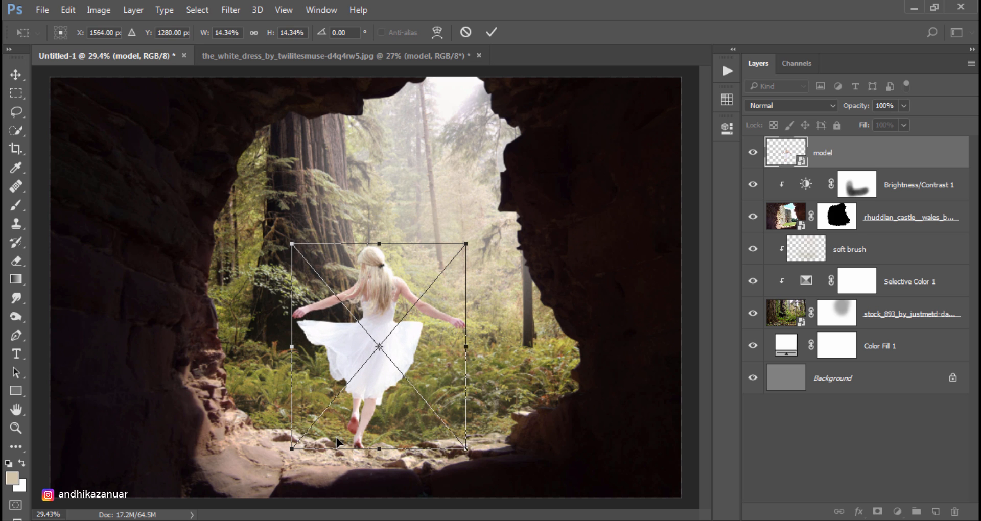
{"action": "left_click", "coordinate": [491, 32]}
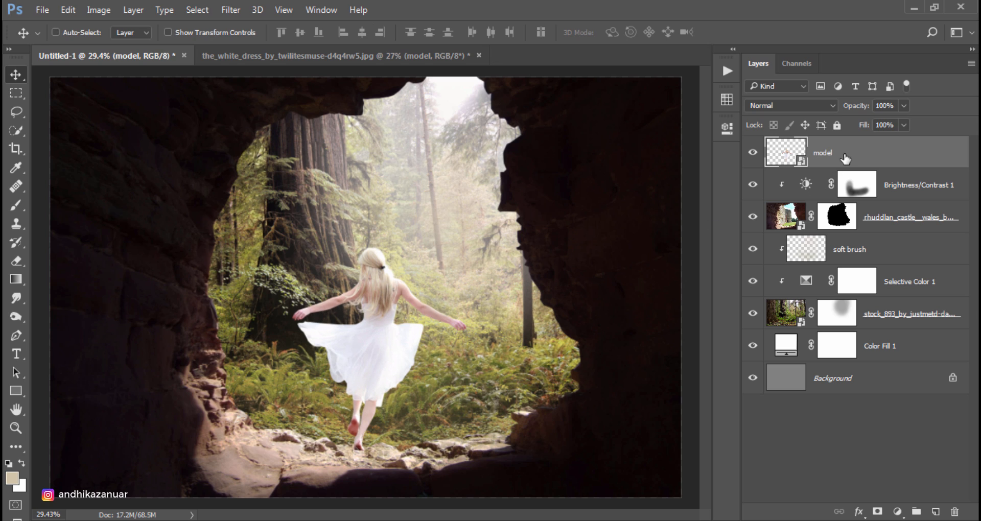
- Apply a Shadows/Highlights adjustment to the model layer with shadows at 100% and highlights at 48%
{"action": "left_click", "coordinate": [100, 10]}
{"action": "mouse_move", "coordinate": [151, 47]}
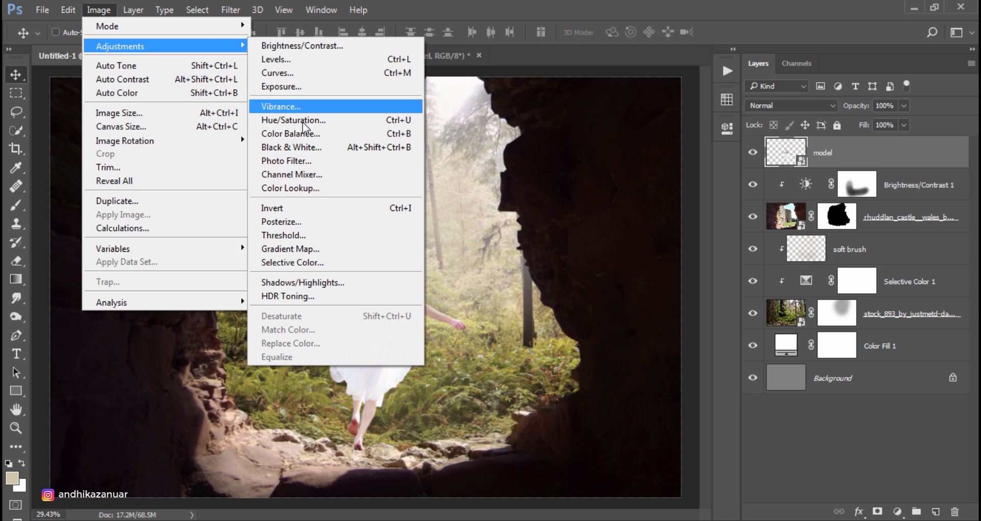
{"action": "left_click", "coordinate": [354, 283]}
{"action": "left_click_drag", "start_coordinate": [425, 134], "coordinate": [627, 252]}
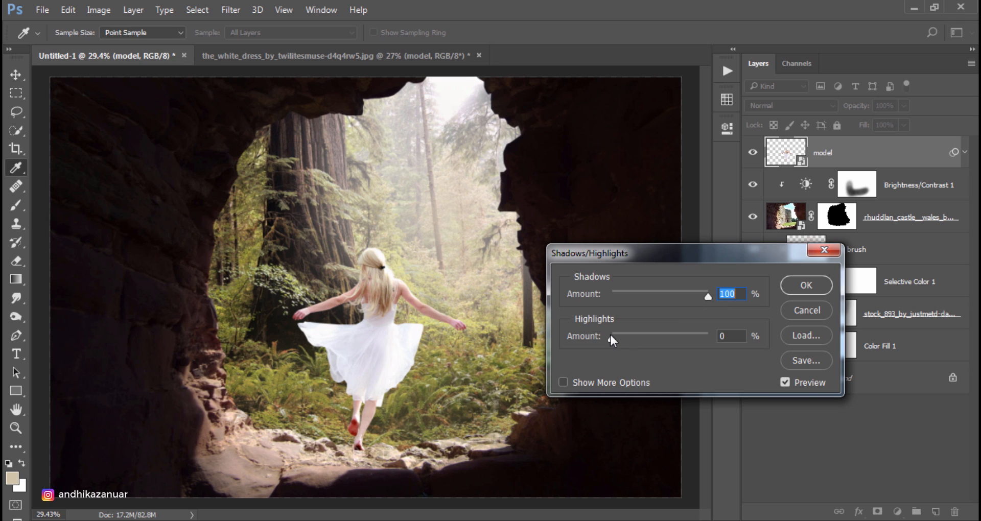
{"action": "left_click_drag", "start_coordinate": [615, 336], "coordinate": [655, 339]}
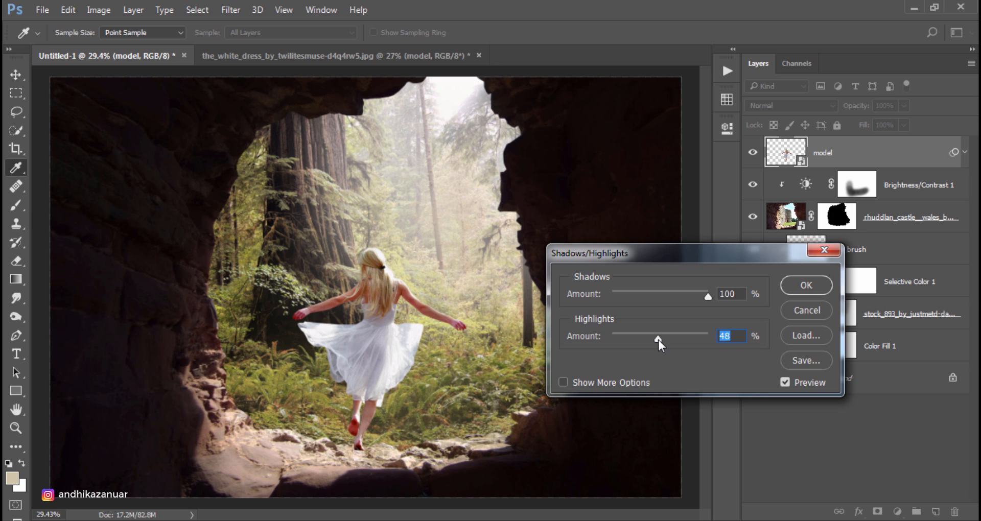
{"action": "left_click", "coordinate": [785, 382]}
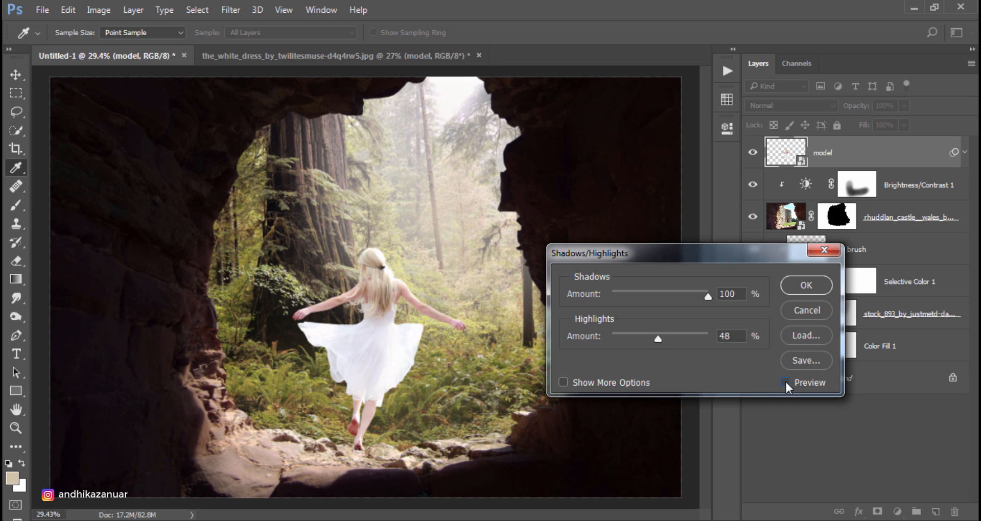
{"action": "left_click", "coordinate": [784, 382]}
{"action": "left_click", "coordinate": [806, 285]}
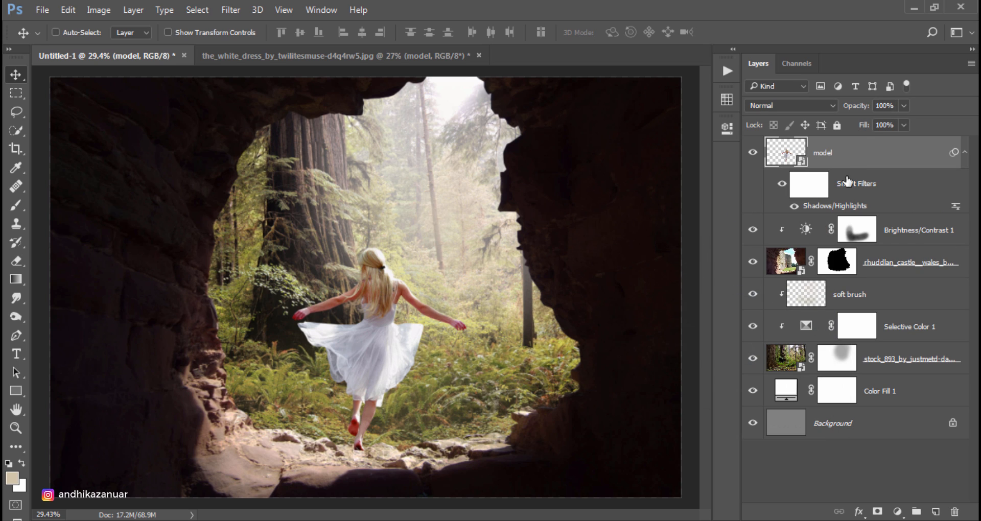
- Add a new layer named shadow directly above the Brightness/Contrast 1 layer
{"action": "left_click", "coordinate": [909, 233]}
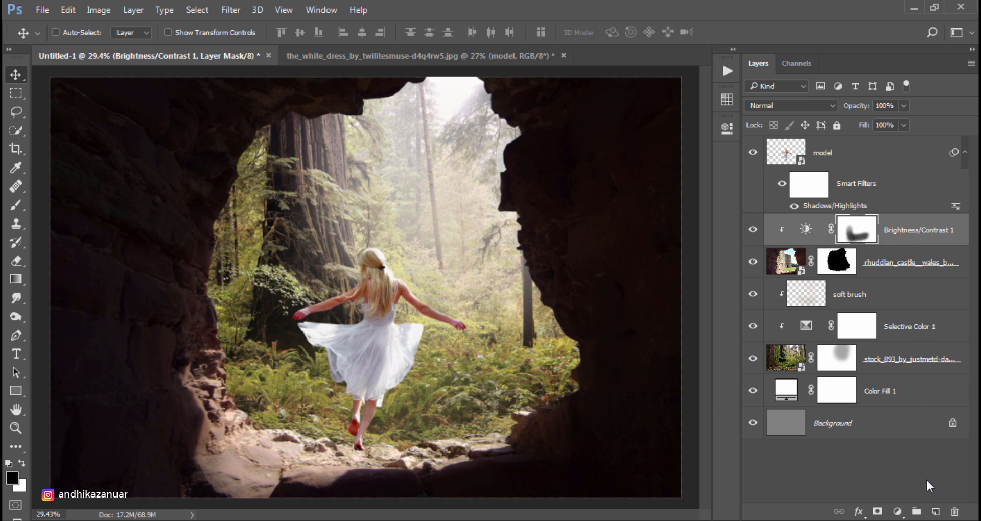
{"action": "left_click", "coordinate": [935, 512]}
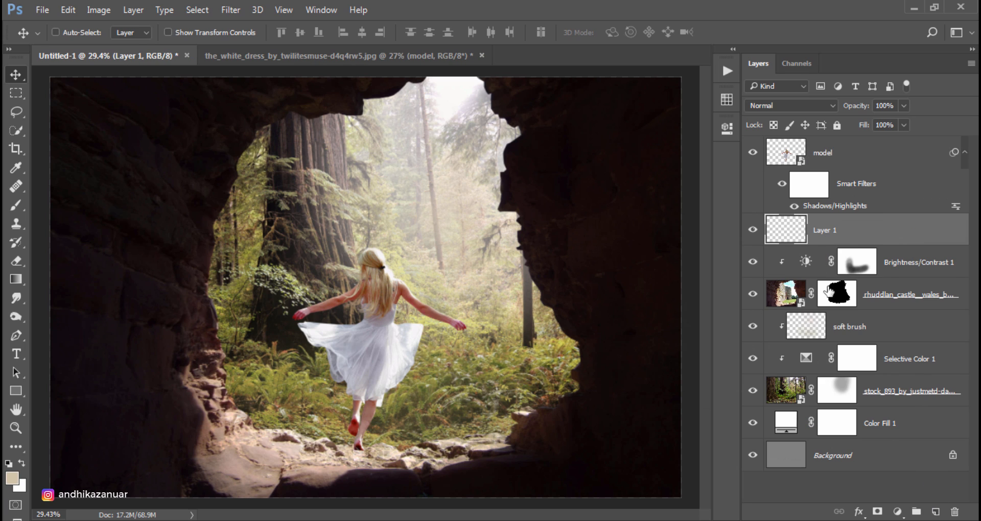
{"action": "double_click", "coordinate": [832, 230]}
{"action": "type", "text": "sha"}
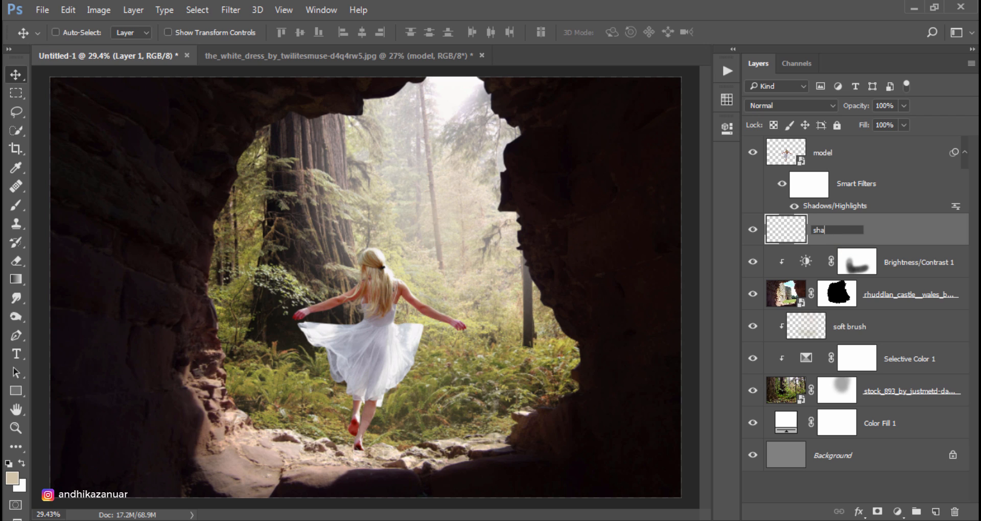
{"action": "type", "text": "dow"}
{"action": "key", "text": "Return"}
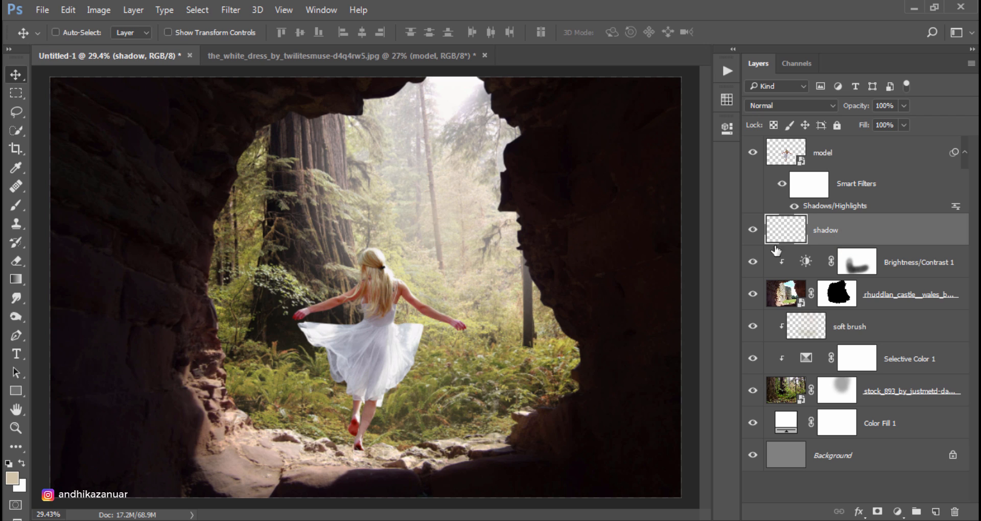
- Set up a soft black brush with a size of 111 px and 10% opacity
{"action": "left_click", "coordinate": [16, 205]}
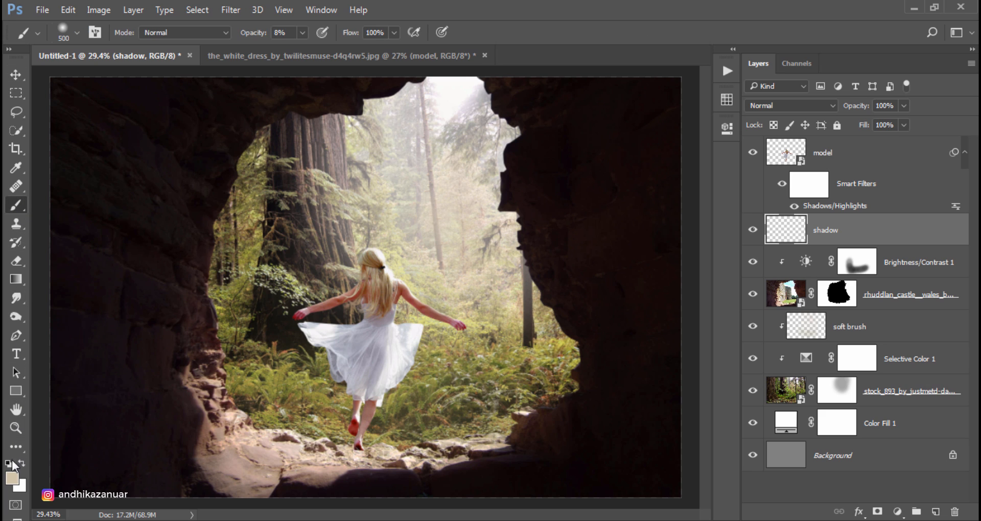
{"action": "left_click", "coordinate": [12, 461]}
{"action": "left_click", "coordinate": [62, 31]}
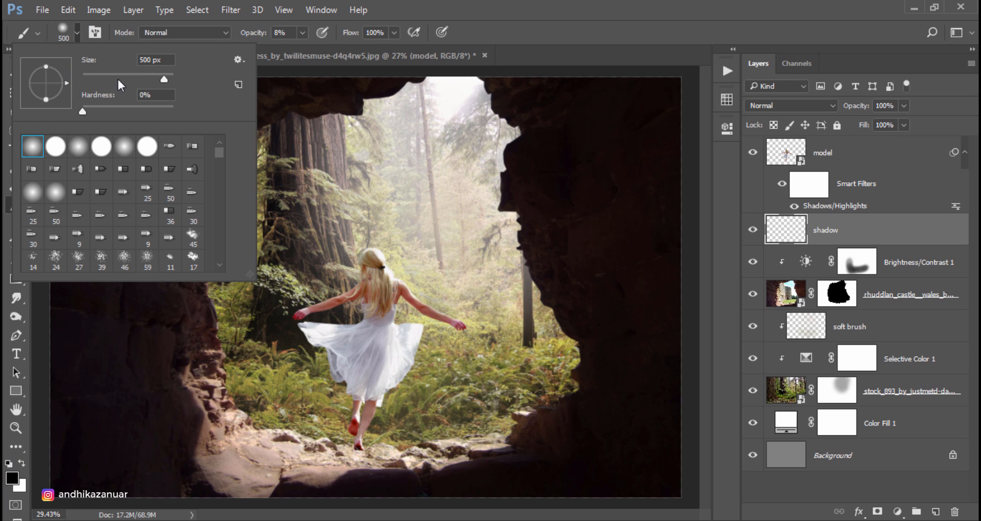
{"action": "left_click", "coordinate": [303, 32]}
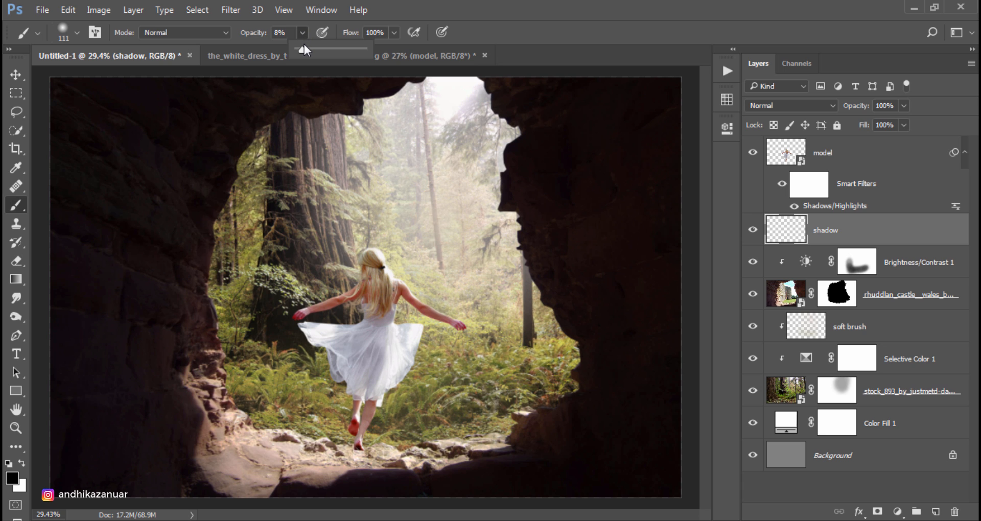
{"action": "left_click", "coordinate": [466, 33]}
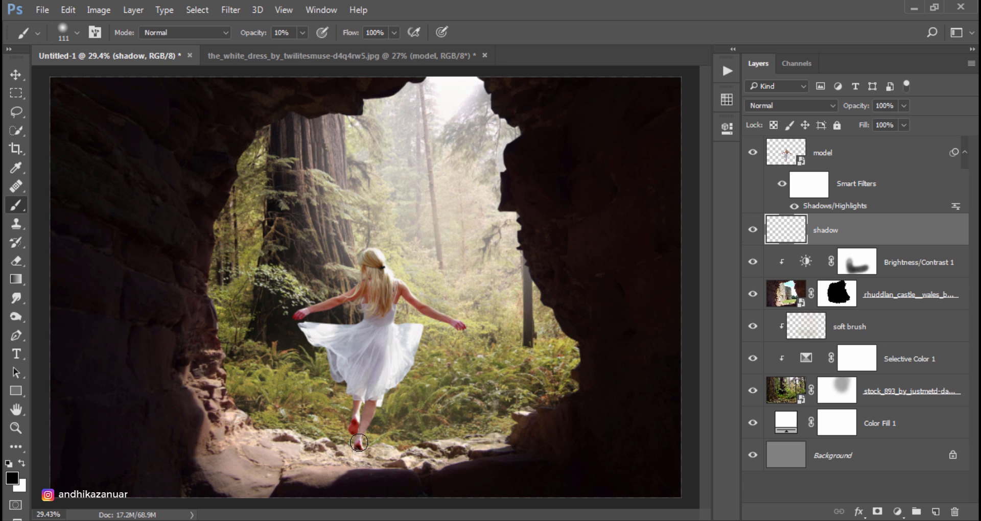
- Reduce the brush to 45 px and paint the woman's shadow from her foot across the rocks on the shadow layer
{"action": "scroll", "coordinate": [358, 449], "scroll_direction": "up", "scroll_amount": 3}
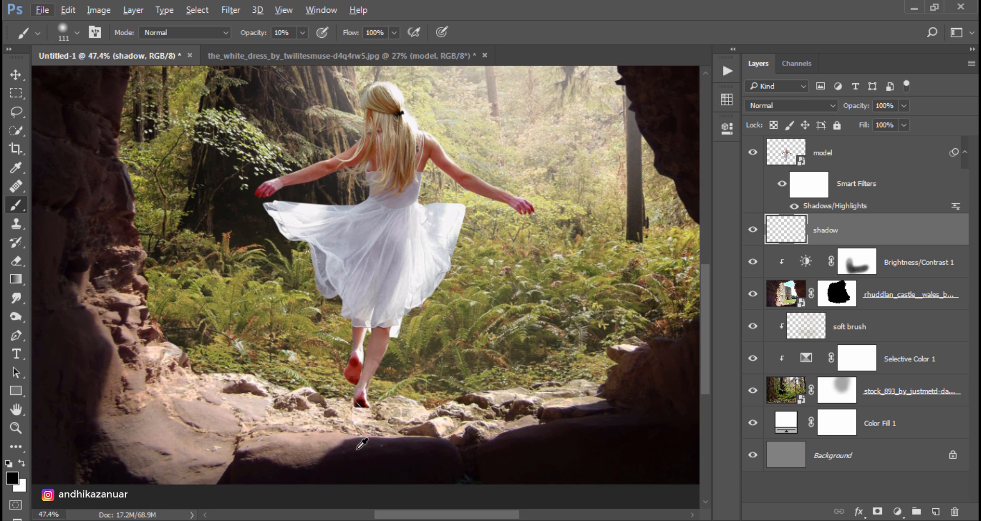
{"action": "key", "text": "bracketleft"}
{"action": "key", "text": "bracketleft"}
{"action": "key", "text": "bracketleft"}
{"action": "key", "text": "bracketleft"}
{"action": "key", "text": "bracketleft"}
{"action": "key", "text": "bracketleft"}
{"action": "mouse_move", "coordinate": [364, 411]}
{"action": "left_mouse_down"}
{"action": "mouse_move", "coordinate": [298, 413]}
{"action": "mouse_move", "coordinate": [368, 408]}
{"action": "mouse_move", "coordinate": [266, 428]}
{"action": "mouse_move", "coordinate": [305, 419]}
{"action": "mouse_move", "coordinate": [282, 425]}
{"action": "mouse_move", "coordinate": [317, 438]}
{"action": "mouse_move", "coordinate": [325, 425]}
{"action": "mouse_move", "coordinate": [368, 410]}
{"action": "mouse_move", "coordinate": [297, 423]}
{"action": "mouse_move", "coordinate": [295, 434]}
{"action": "mouse_move", "coordinate": [362, 408]}
{"action": "mouse_move", "coordinate": [313, 411]}
{"action": "mouse_move", "coordinate": [275, 435]}
{"action": "mouse_move", "coordinate": [298, 445]}
{"action": "mouse_move", "coordinate": [370, 413]}
{"action": "mouse_move", "coordinate": [280, 414]}
{"action": "mouse_move", "coordinate": [306, 424]}
{"action": "mouse_move", "coordinate": [262, 434]}
{"action": "mouse_move", "coordinate": [317, 433]}
{"action": "mouse_move", "coordinate": [345, 410]}
{"action": "mouse_move", "coordinate": [270, 407]}
{"action": "mouse_move", "coordinate": [377, 408]}
{"action": "mouse_move", "coordinate": [320, 413]}
{"action": "mouse_move", "coordinate": [345, 407]}
{"action": "mouse_move", "coordinate": [329, 403]}
{"action": "mouse_move", "coordinate": [316, 408]}
{"action": "mouse_move", "coordinate": [344, 410]}
{"action": "mouse_move", "coordinate": [216, 440]}
{"action": "mouse_move", "coordinate": [354, 416]}
{"action": "mouse_move", "coordinate": [352, 402]}
{"action": "mouse_move", "coordinate": [301, 411]}
{"action": "mouse_move", "coordinate": [316, 423]}
{"action": "mouse_move", "coordinate": [189, 446]}
{"action": "left_mouse_up"}
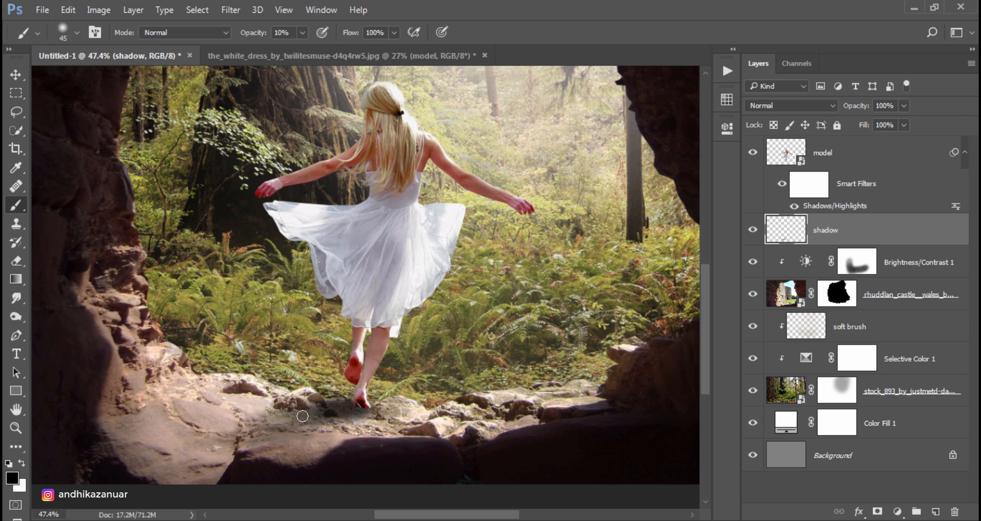
{"action": "mouse_move", "coordinate": [303, 416]}
{"action": "left_mouse_down"}
{"action": "mouse_move", "coordinate": [290, 429]}
{"action": "mouse_move", "coordinate": [249, 430]}
{"action": "left_mouse_up"}
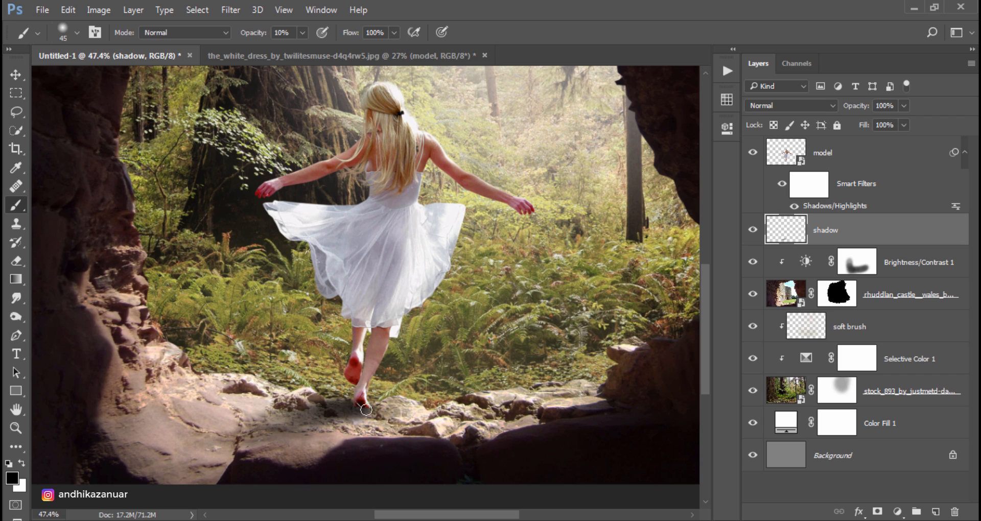
{"action": "left_click", "coordinate": [16, 75]}
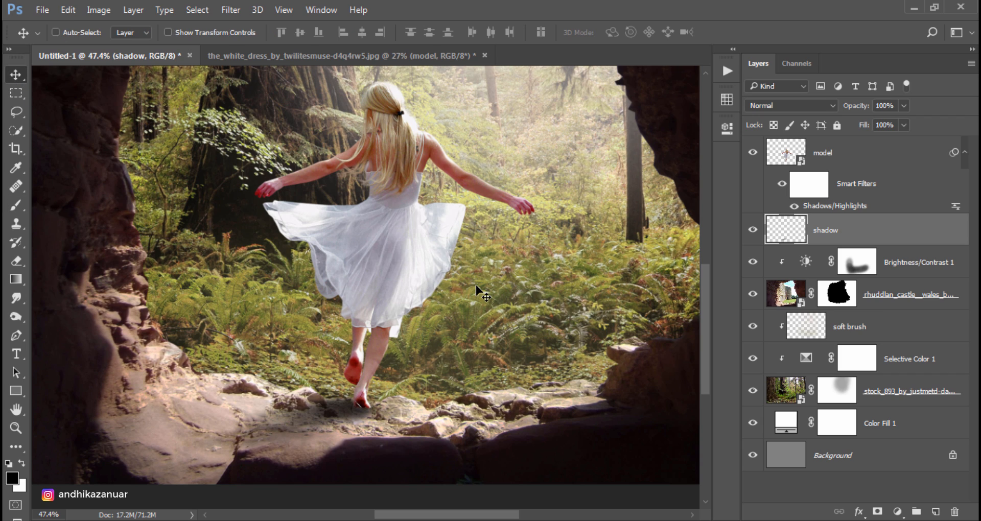
{"action": "scroll", "coordinate": [473, 361], "scroll_direction": "down", "scroll_amount": 2}
{"action": "scroll", "coordinate": [472, 362], "scroll_direction": "down", "scroll_amount": 2}
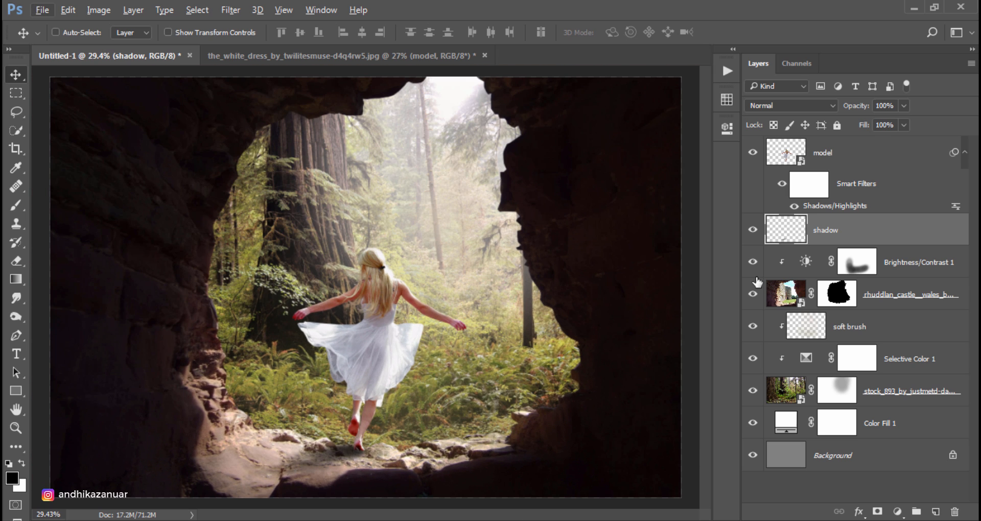
- Add a Gradient Map adjustment layer above the model layer and set its blend mode to Soft Light
{"action": "left_click", "coordinate": [859, 160]}
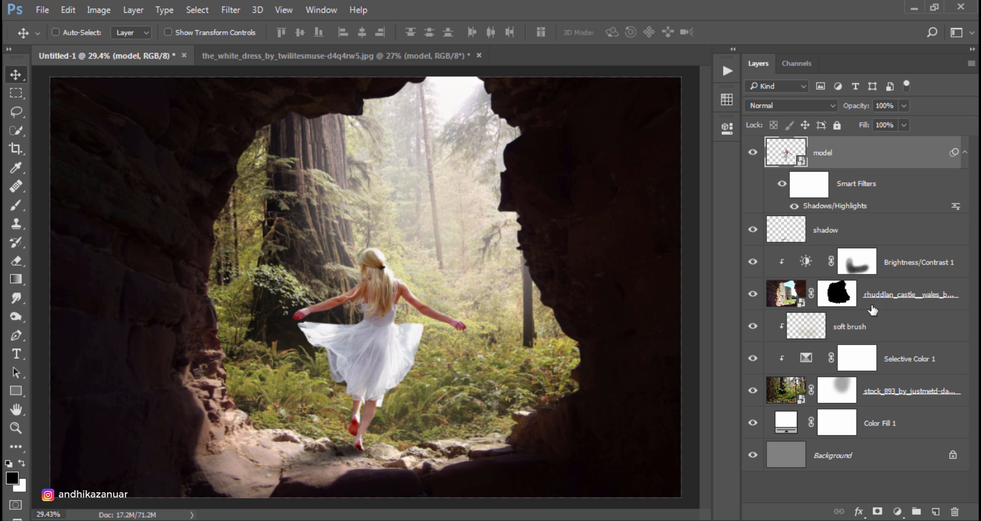
{"action": "left_click", "coordinate": [897, 512]}
{"action": "left_click", "coordinate": [896, 486]}
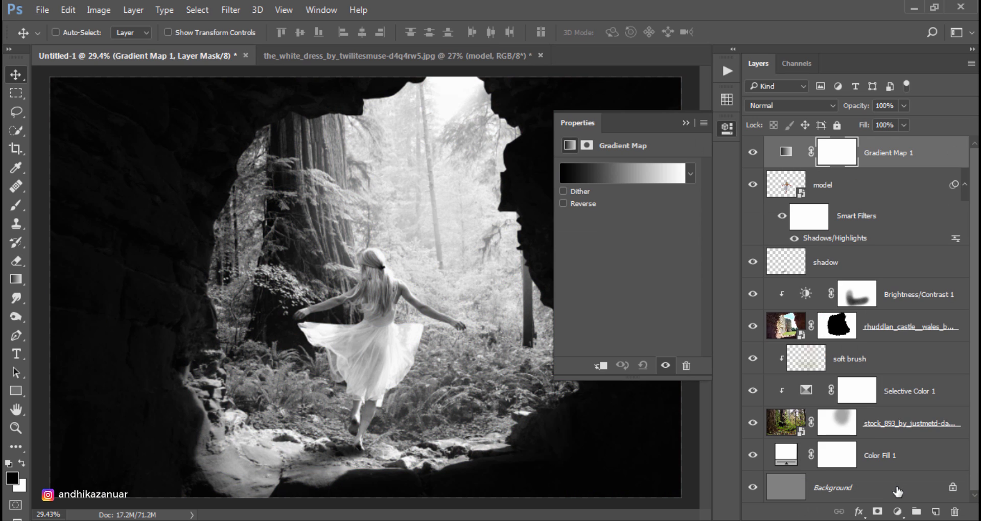
{"action": "left_click", "coordinate": [791, 106]}
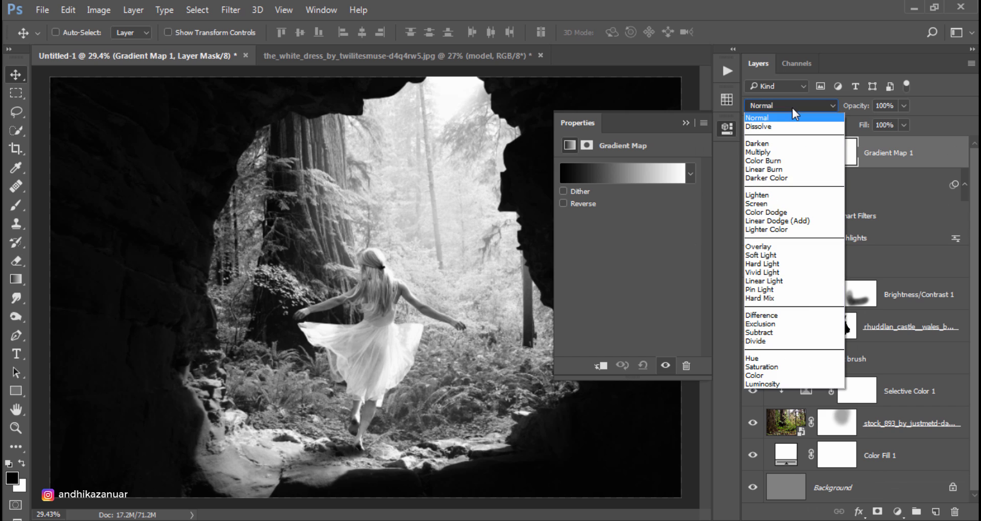
{"action": "left_click", "coordinate": [771, 250]}
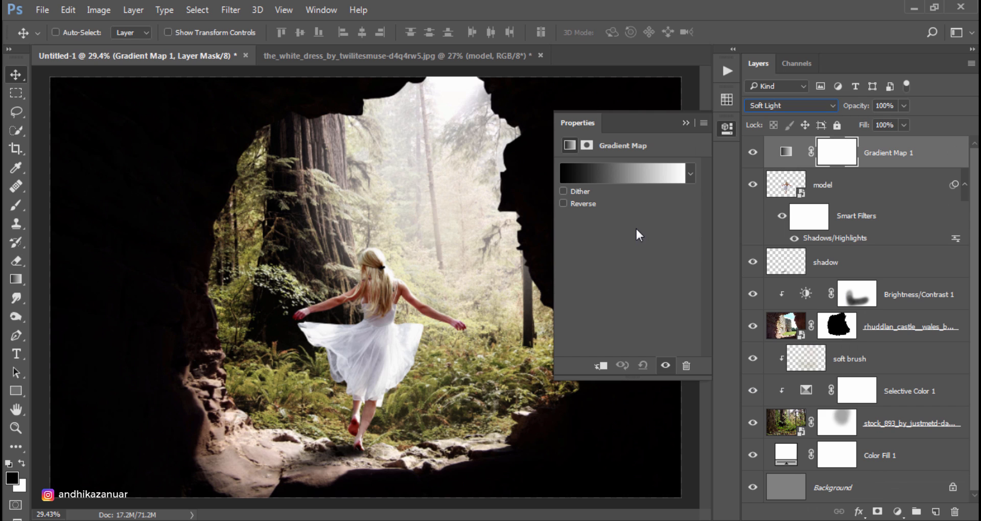
- Change the gradient map's white end stop to orange #ff7e00
{"action": "left_click", "coordinate": [636, 172]}
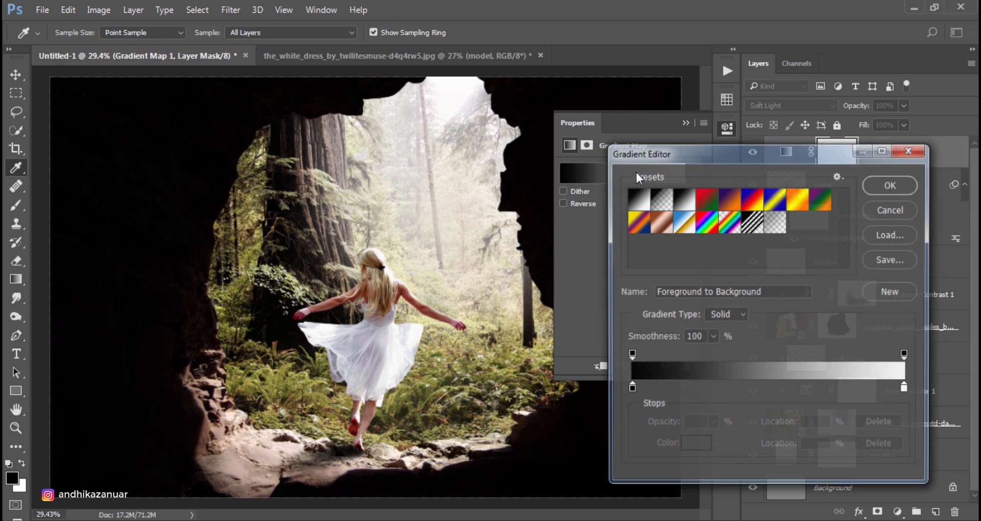
{"action": "left_click", "coordinate": [905, 389]}
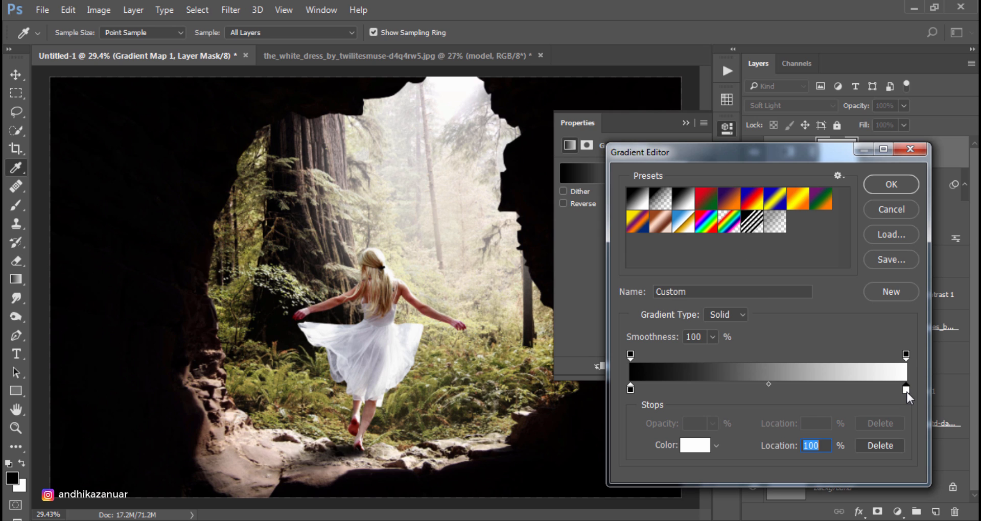
{"action": "left_click", "coordinate": [701, 443]}
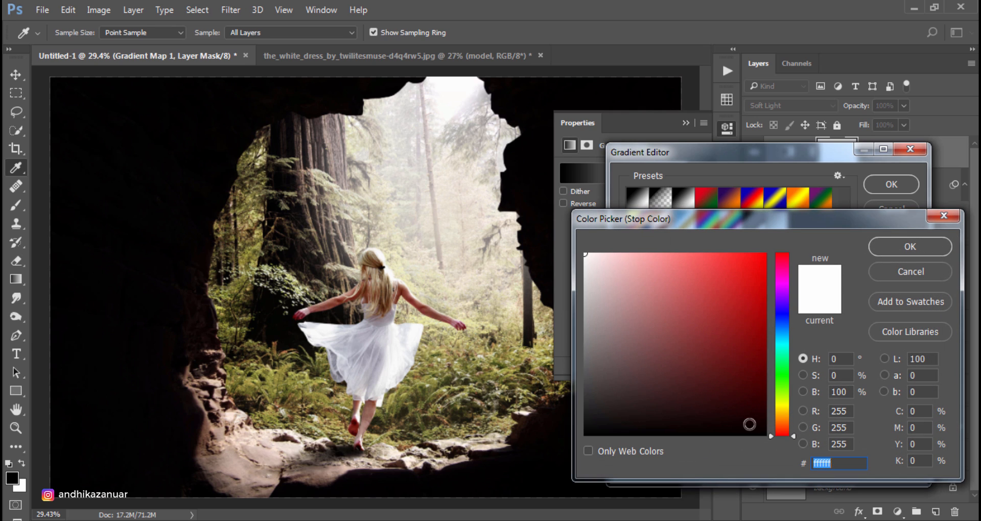
{"action": "left_click_drag", "start_coordinate": [777, 418], "coordinate": [782, 420]}
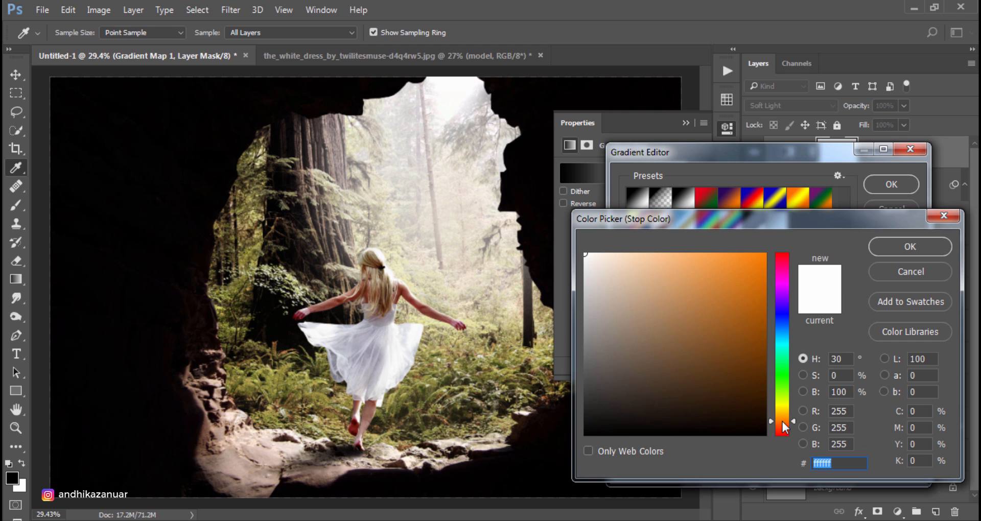
{"action": "left_click", "coordinate": [754, 274]}
{"action": "left_click", "coordinate": [773, 238]}
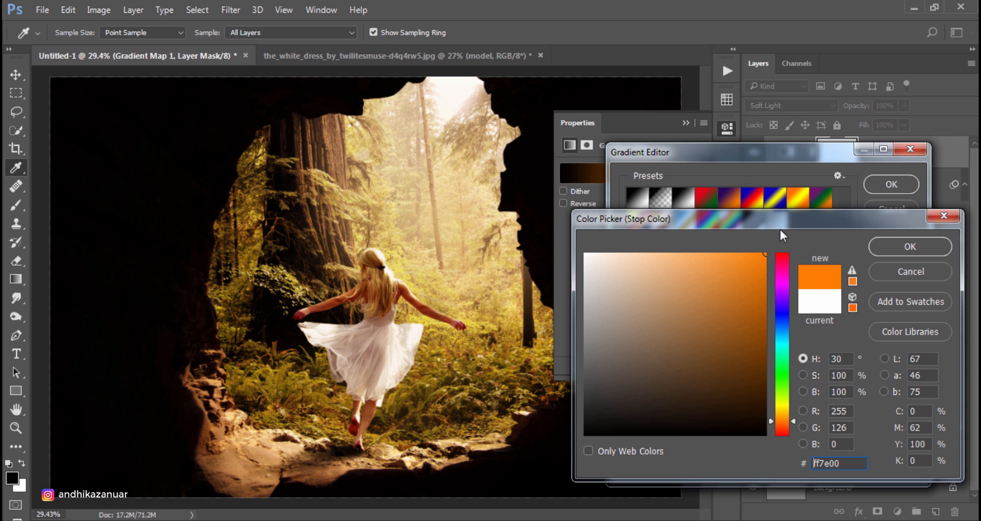
{"action": "left_click", "coordinate": [923, 246]}
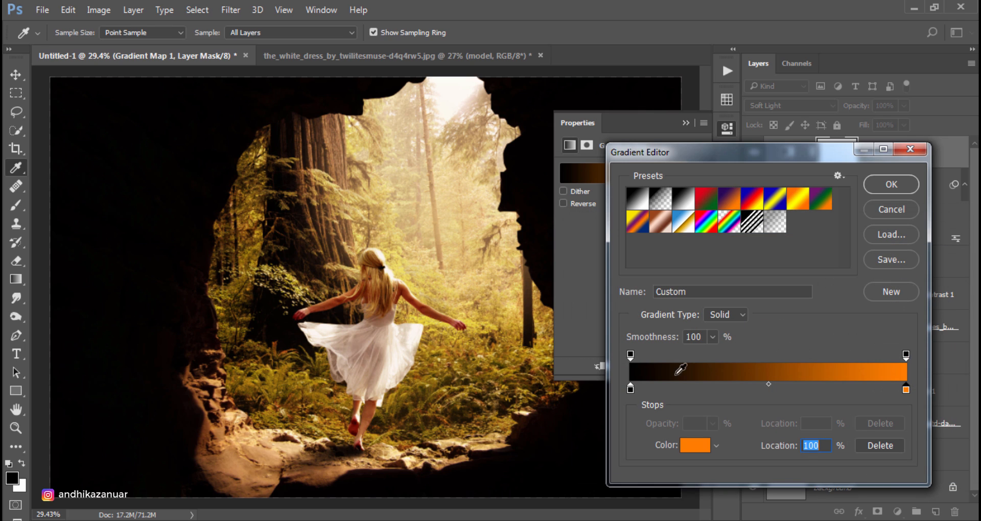
- Change the gradient map's black start stop to dark purple #2d0644, apply the gradient, and compare the image with and without it
{"action": "left_click", "coordinate": [630, 388]}
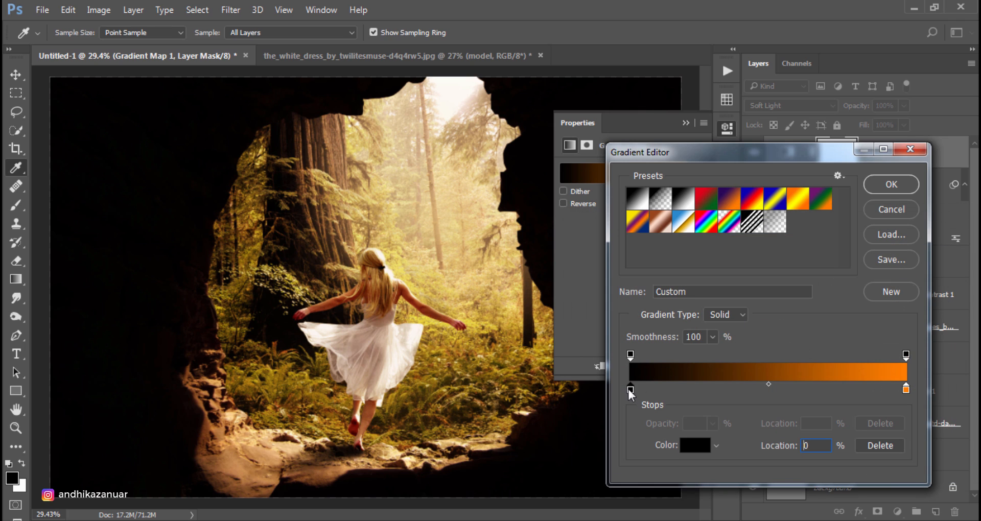
{"action": "left_click", "coordinate": [690, 445]}
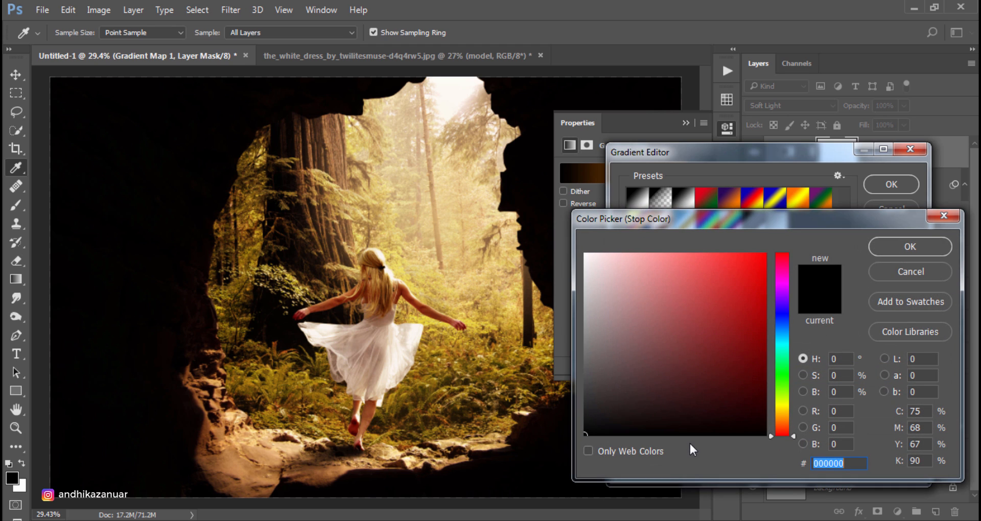
{"action": "left_click_drag", "start_coordinate": [783, 313], "coordinate": [783, 294]}
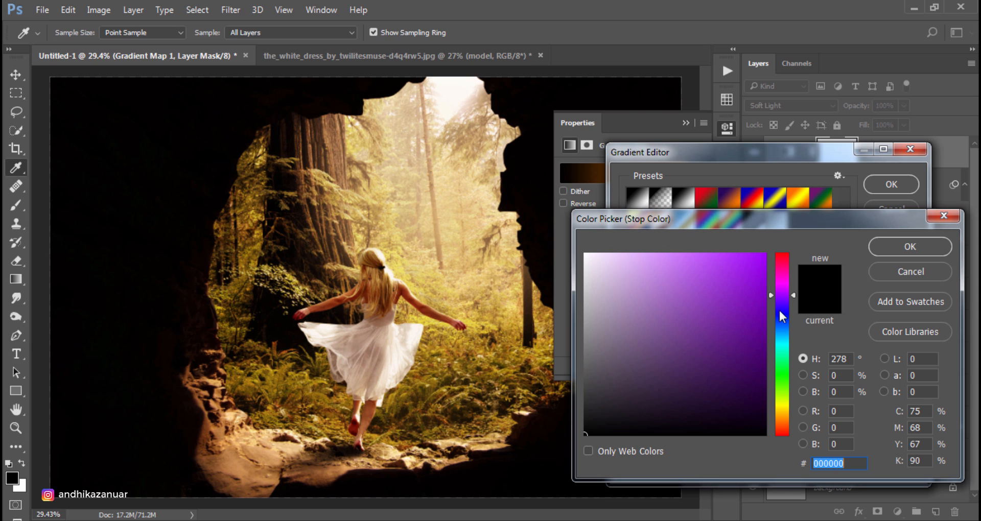
{"action": "left_click", "coordinate": [751, 386]}
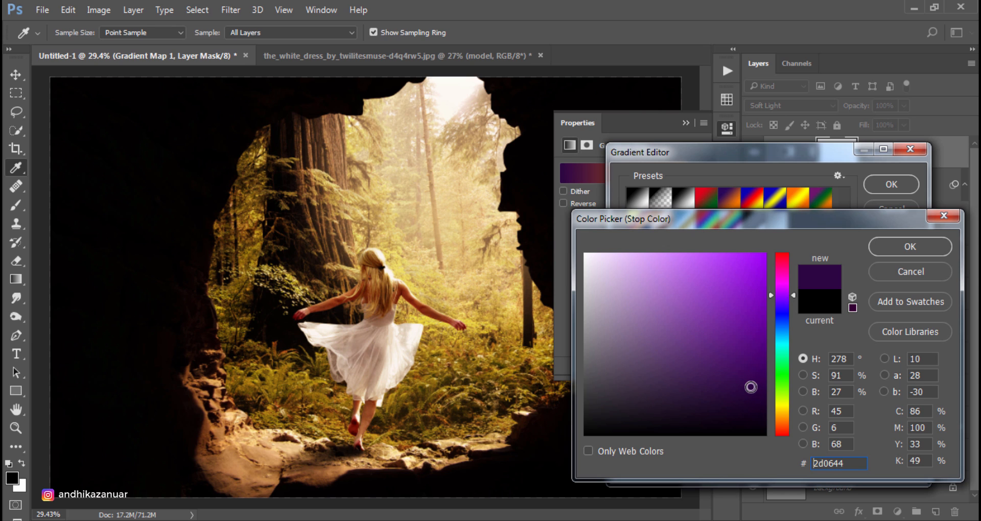
{"action": "left_click", "coordinate": [899, 242]}
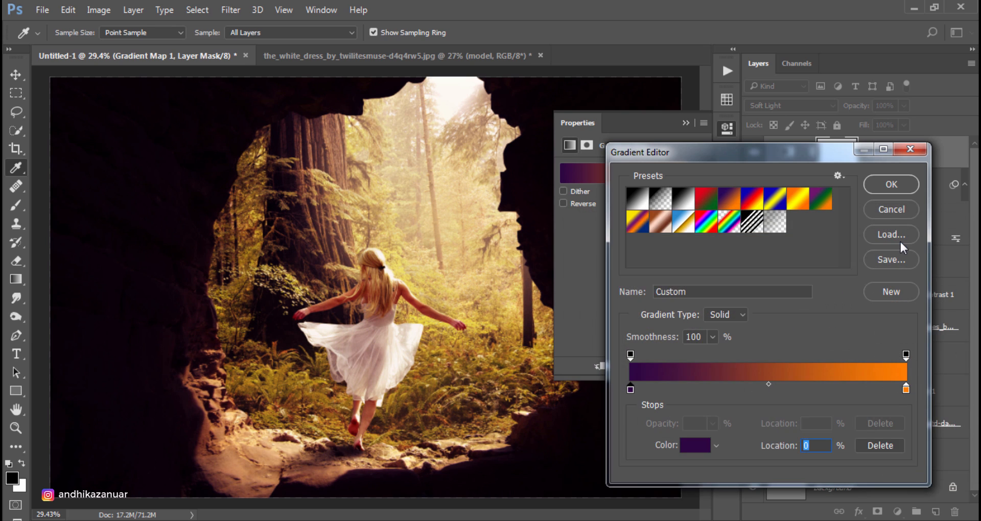
{"action": "left_click", "coordinate": [891, 185]}
{"action": "left_click", "coordinate": [685, 123]}
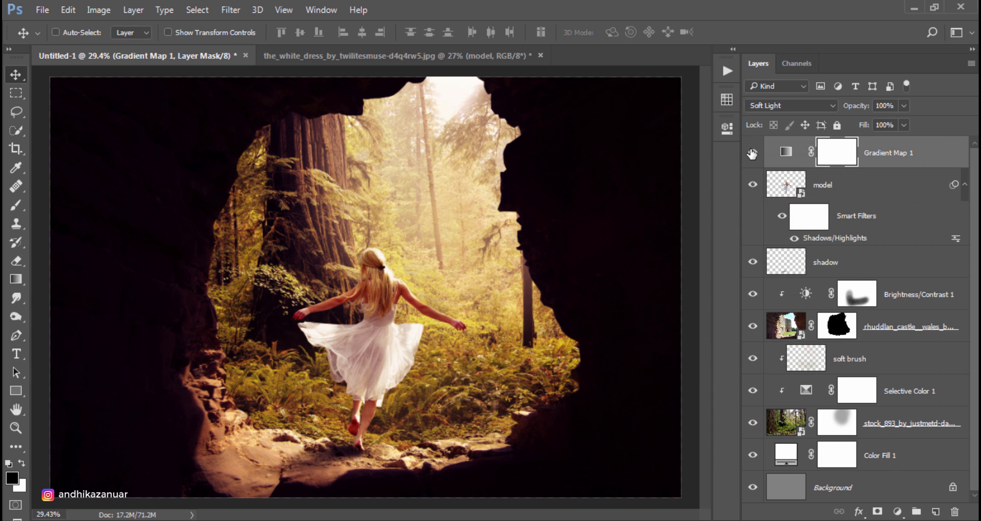
{"action": "left_click", "coordinate": [752, 154]}
{"action": "left_click", "coordinate": [751, 153]}
- Lower the shadow layer's opacity to 87%
{"action": "left_click", "coordinate": [892, 160]}
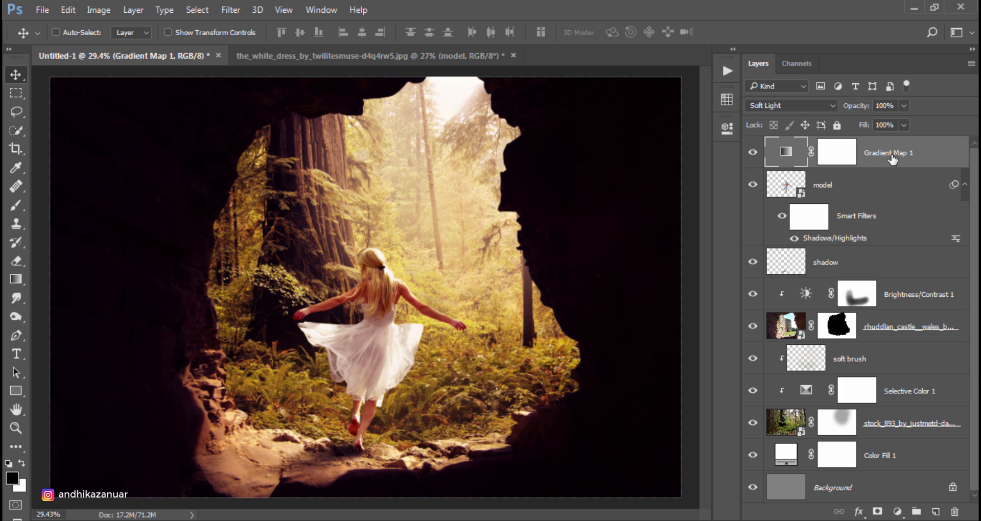
{"action": "left_click", "coordinate": [842, 263]}
{"action": "left_click", "coordinate": [904, 105]}
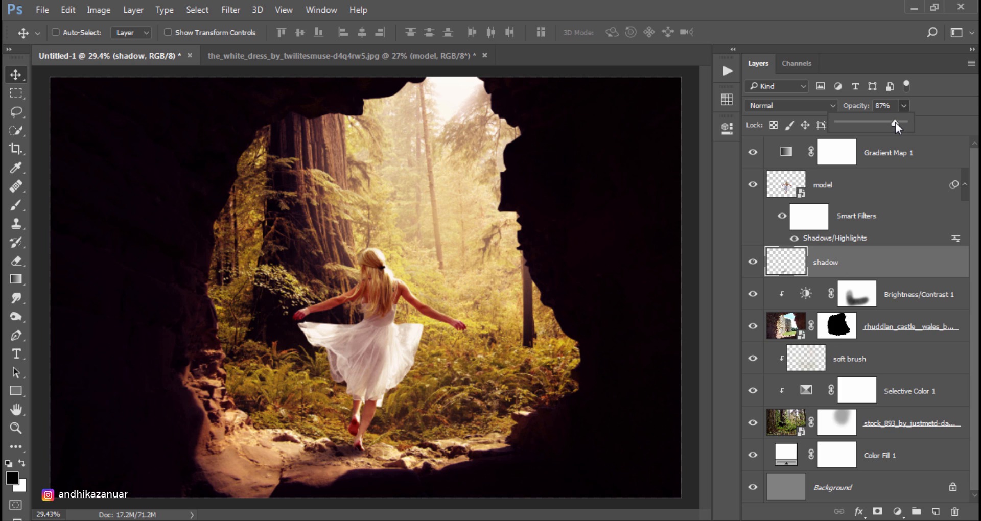
- Add a Hue/Saturation adjustment layer clipped to the model layer and slightly reduce its saturation
{"action": "left_click", "coordinate": [883, 188]}
{"action": "left_click", "coordinate": [881, 190]}
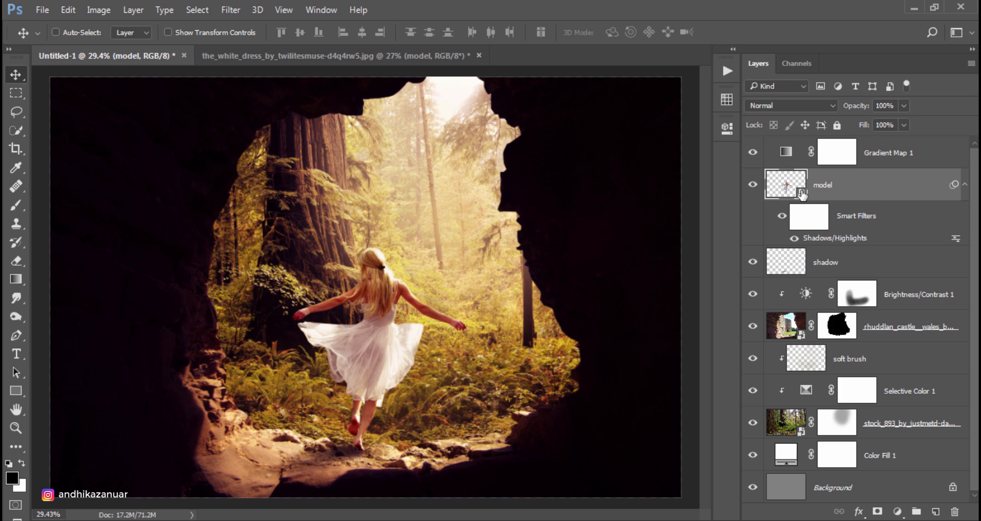
{"action": "left_click", "coordinate": [753, 185]}
{"action": "left_click", "coordinate": [753, 184]}
{"action": "left_click", "coordinate": [896, 511]}
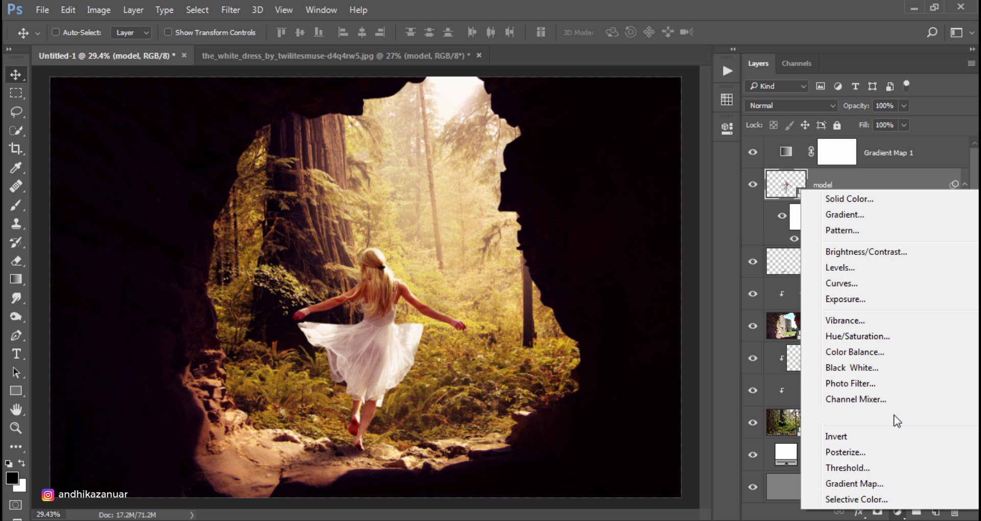
{"action": "left_click", "coordinate": [897, 337]}
{"action": "left_click", "coordinate": [600, 365]}
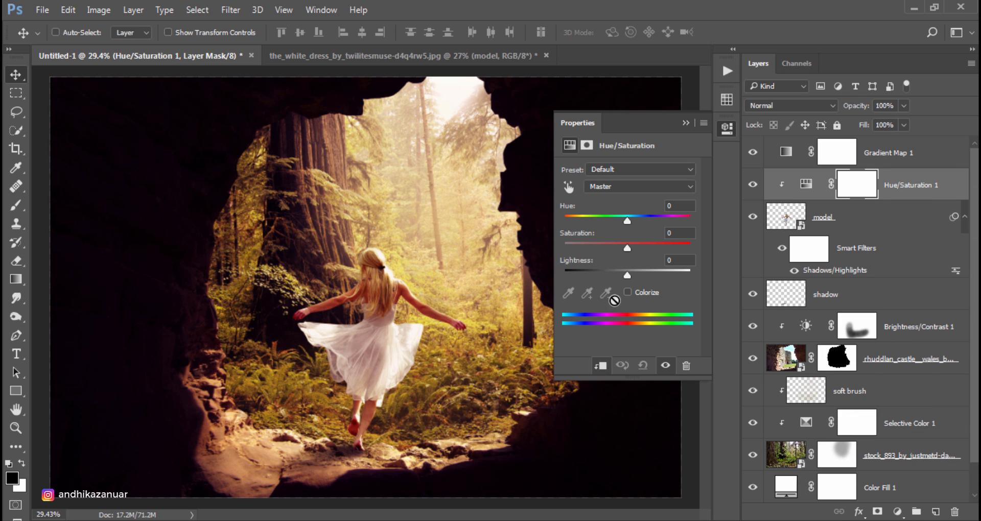
{"action": "left_click_drag", "start_coordinate": [626, 249], "coordinate": [614, 248]}
{"action": "left_click", "coordinate": [686, 123]}
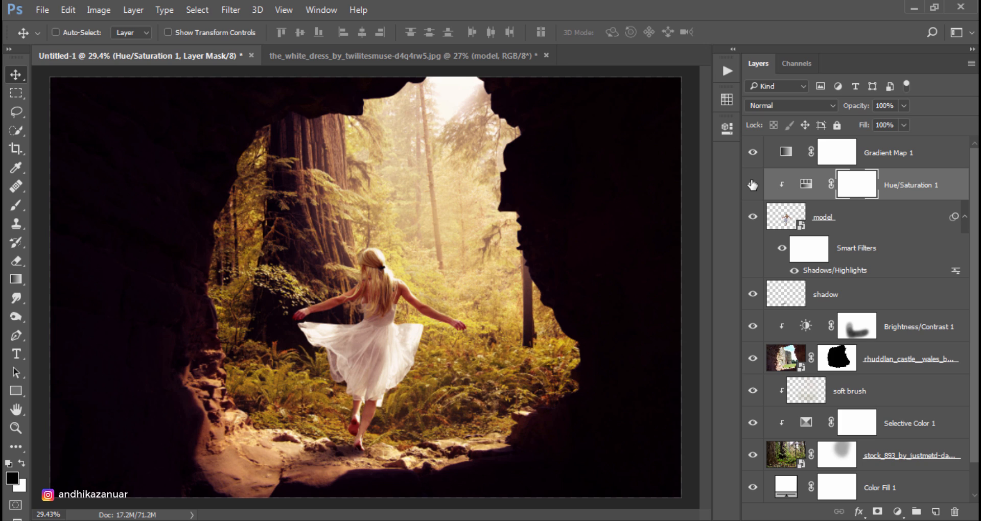
- Create a new layer above the gradient map and name it "light"
{"action": "left_click", "coordinate": [893, 193]}
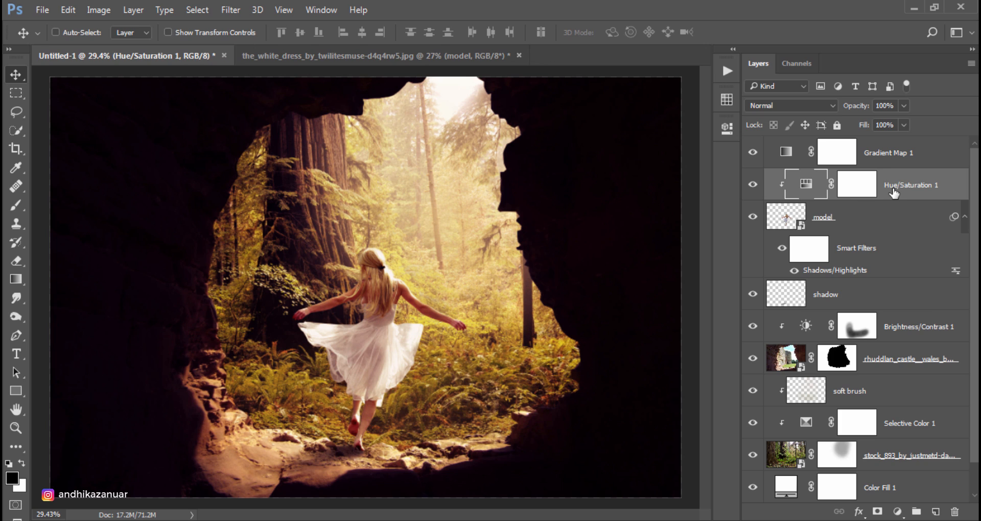
{"action": "left_click", "coordinate": [895, 161]}
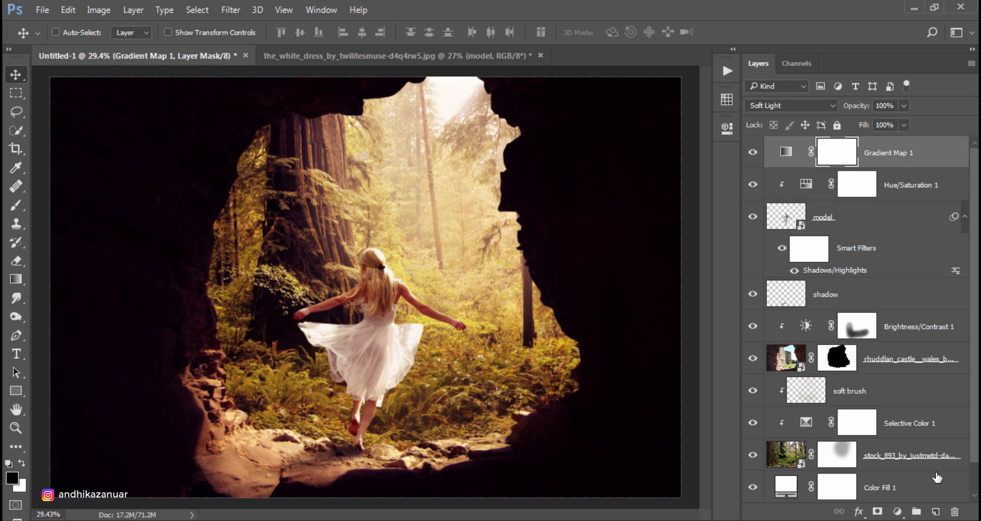
{"action": "left_click", "coordinate": [936, 512]}
{"action": "double_click", "coordinate": [825, 152]}
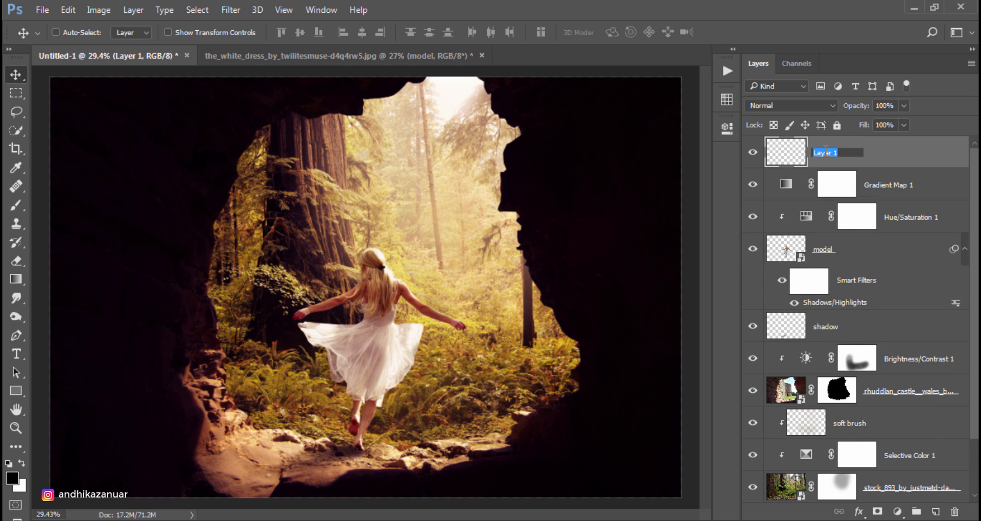
{"action": "key", "text": "BackSpace"}
{"action": "type", "text": "light"}
{"action": "key", "text": "Return"}
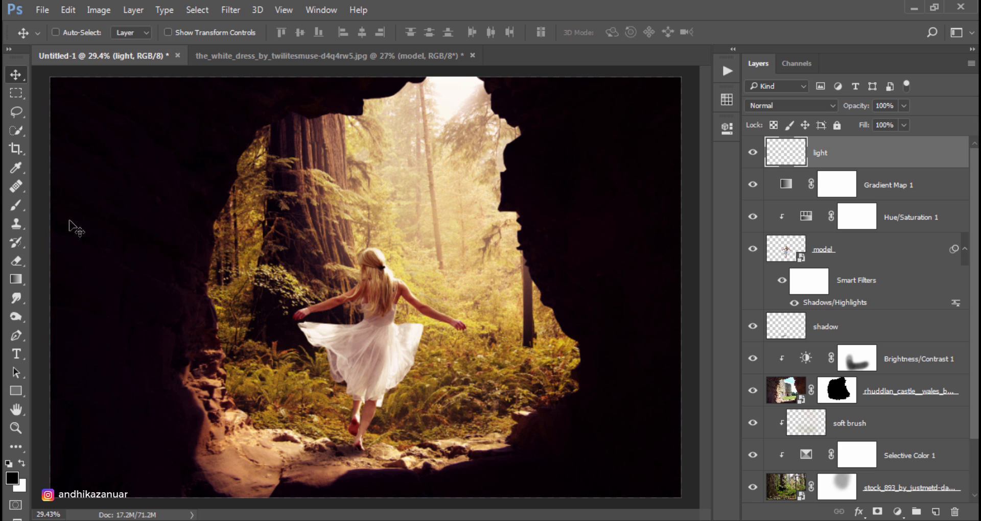
- Choose the Brush tool and sample pale yellow #f6e3b0 from the forest haze as the foreground color
{"action": "left_click", "coordinate": [16, 205]}
{"action": "left_click", "coordinate": [12, 477]}
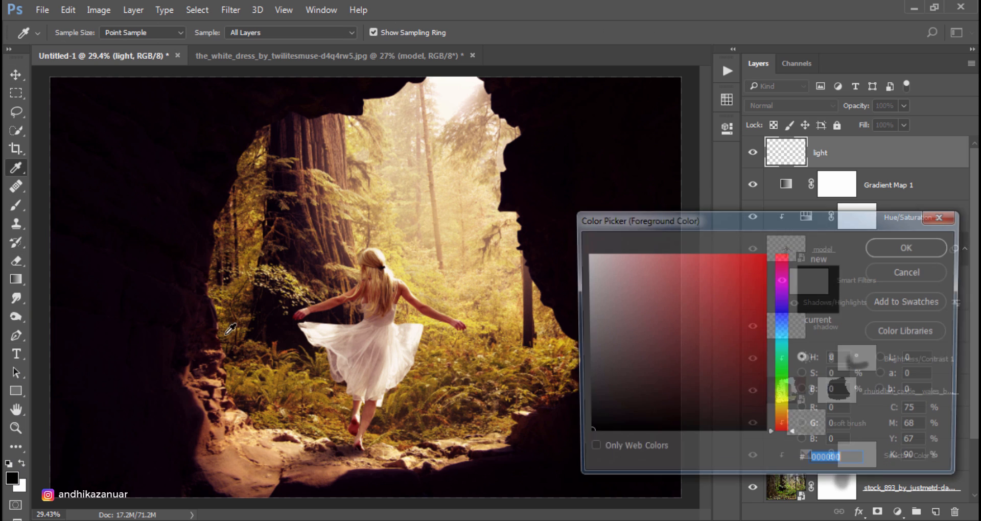
{"action": "left_click", "coordinate": [450, 175]}
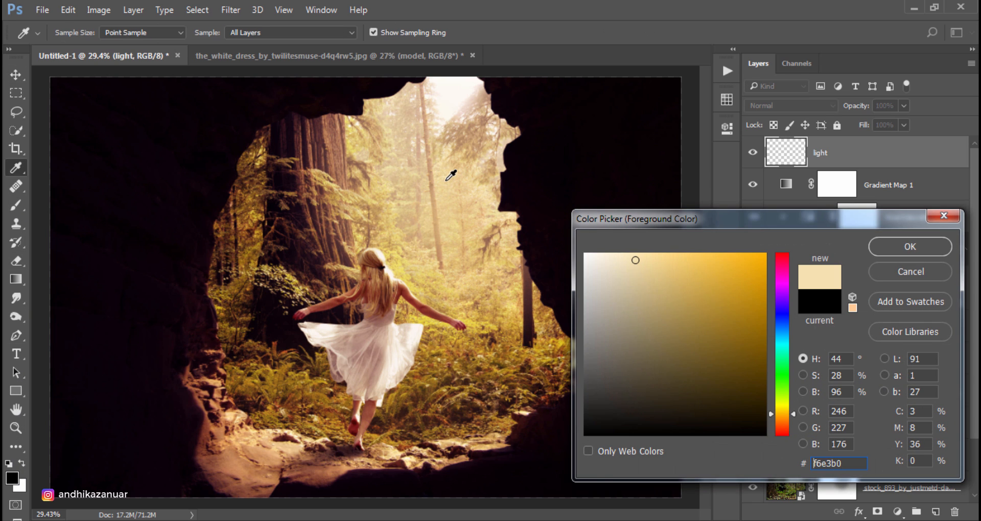
{"action": "left_click", "coordinate": [926, 244]}
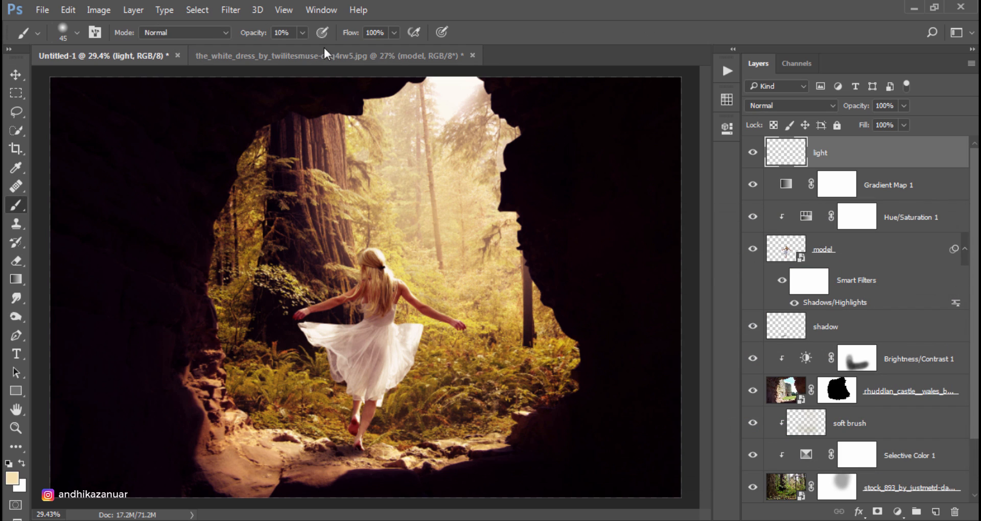
- Set the soft brush to 100% opacity and 1600 px, and paint one glow over the upper forest opening
{"action": "left_click", "coordinate": [302, 32]}
{"action": "left_click_drag", "start_coordinate": [305, 48], "coordinate": [389, 56]}
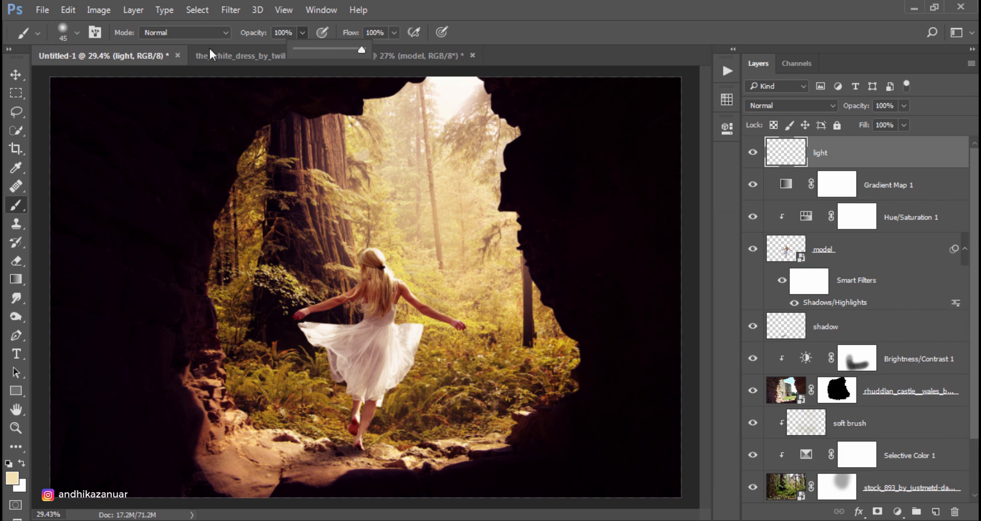
{"action": "left_click", "coordinate": [76, 32]}
{"action": "left_click", "coordinate": [164, 76]}
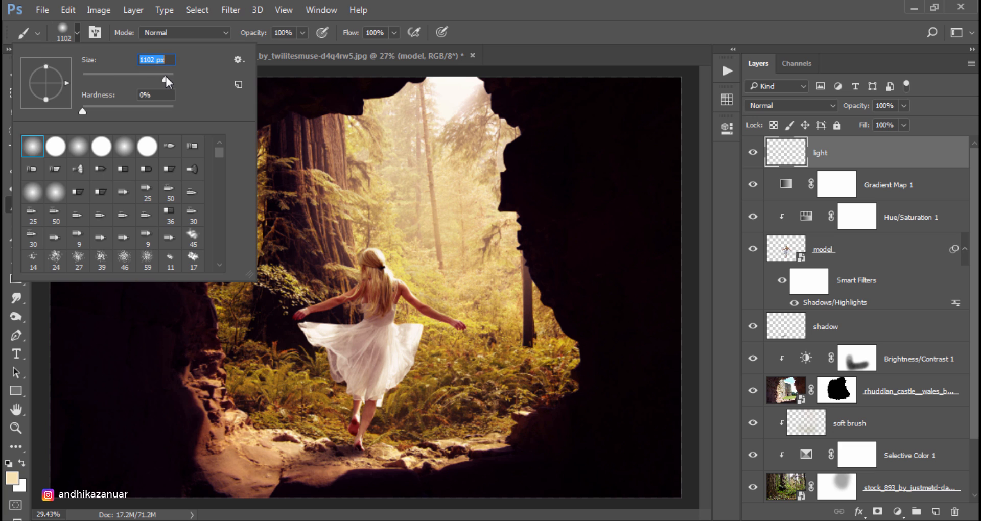
{"action": "left_click", "coordinate": [467, 38]}
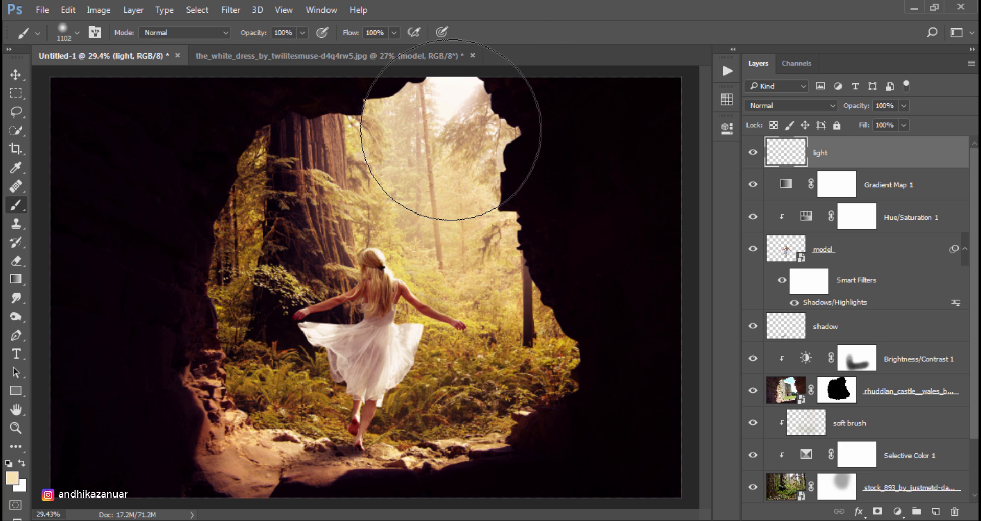
{"action": "key", "text": "bracketright"}
{"action": "key", "text": "bracketright"}
{"action": "key", "text": "bracketright"}
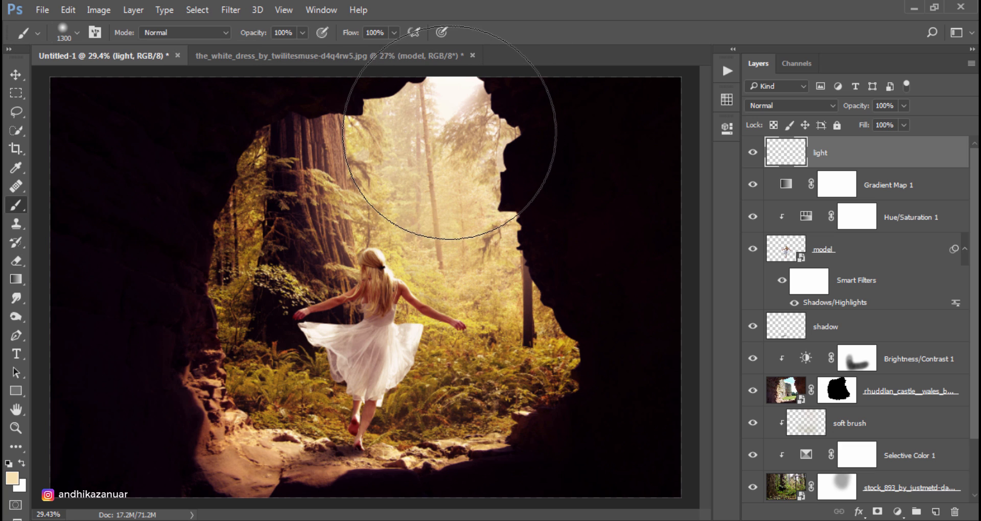
{"action": "key", "text": "bracketright"}
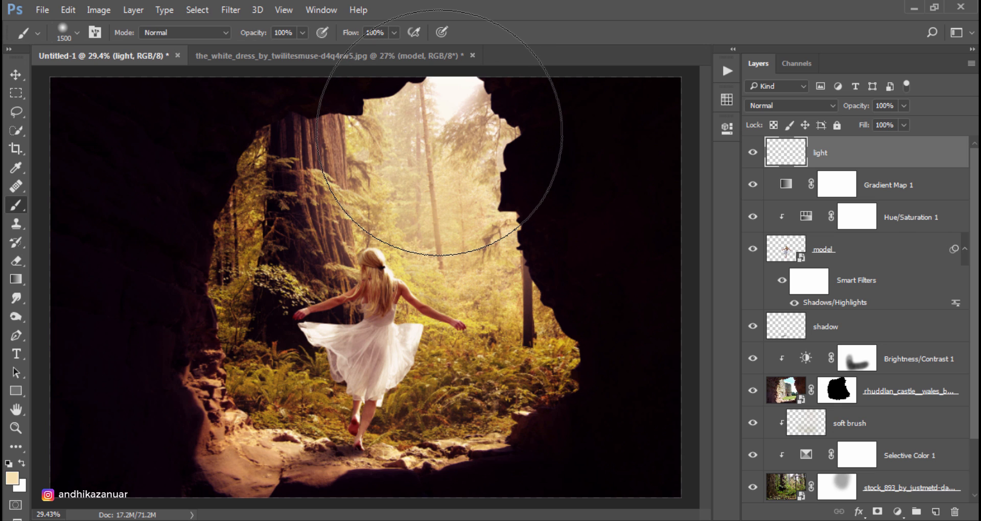
{"action": "key", "text": "bracketright"}
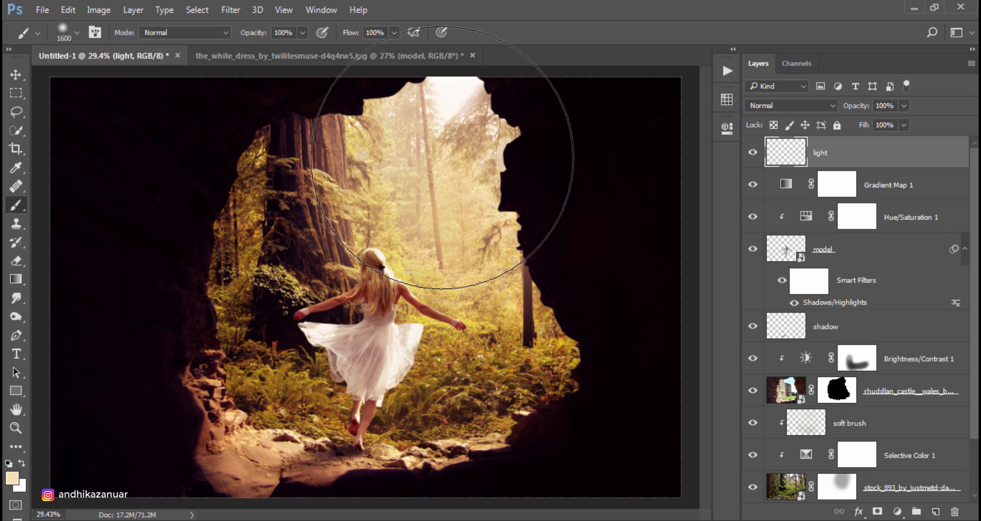
{"action": "left_click", "coordinate": [443, 151]}
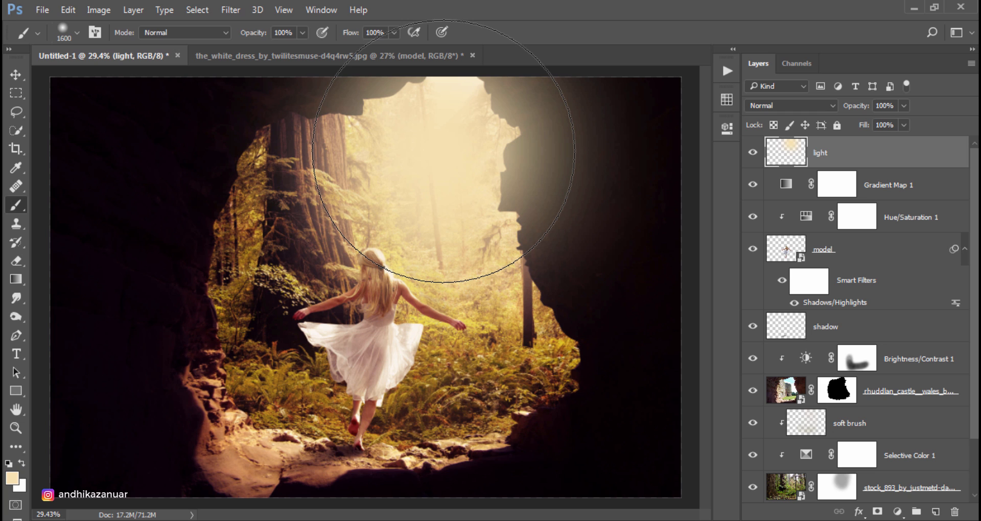
- Set the light layer's blend mode to Overlay and its opacity to 50%, and compare the image with and without it
{"action": "left_click", "coordinate": [791, 106]}
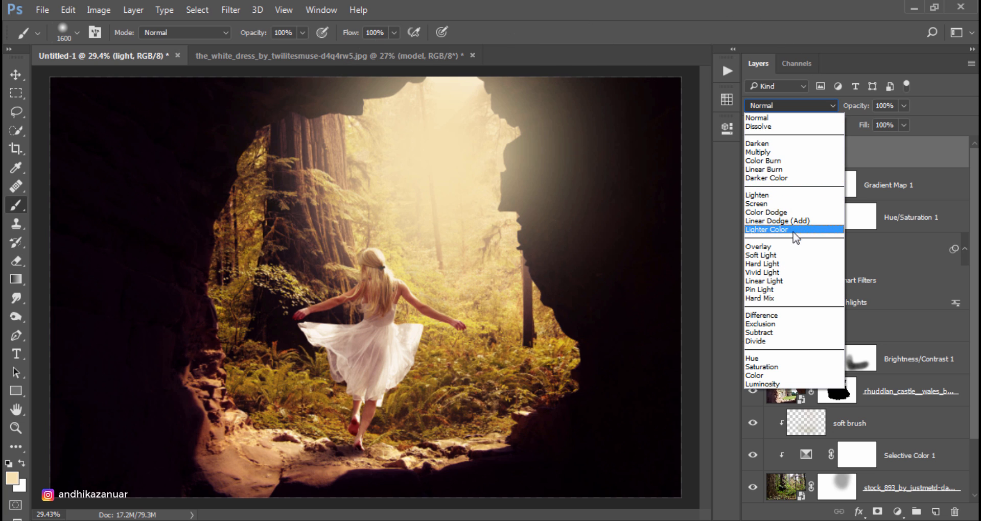
{"action": "left_click", "coordinate": [791, 247]}
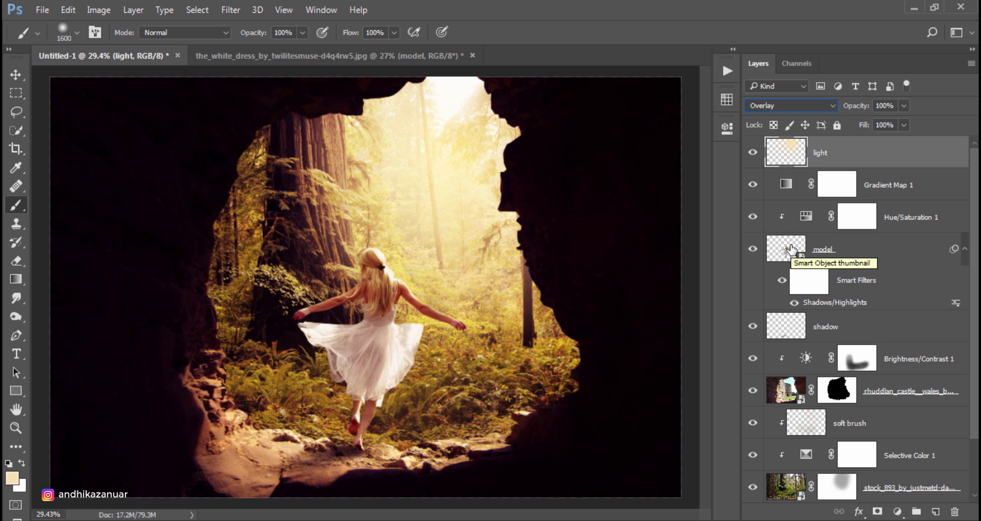
{"action": "left_click", "coordinate": [904, 106]}
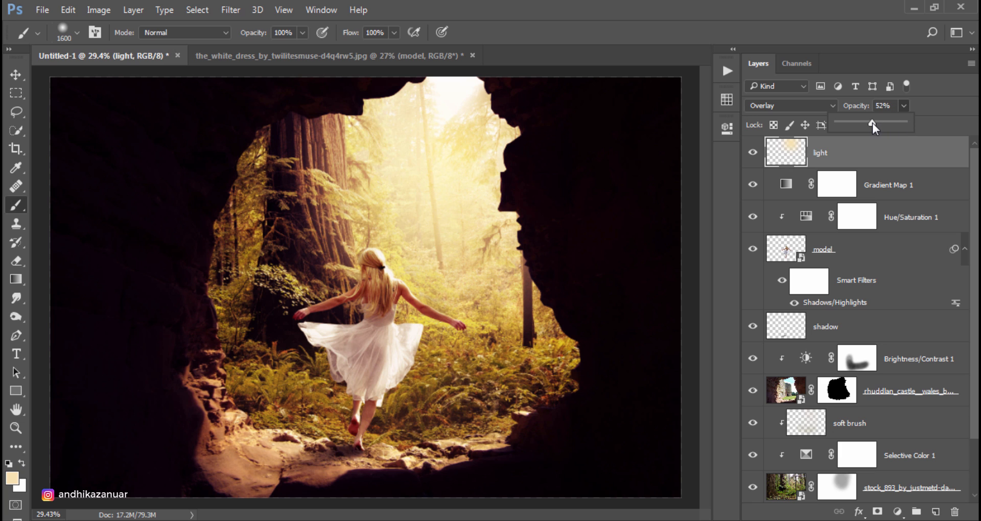
{"action": "left_click_drag", "start_coordinate": [872, 123], "coordinate": [870, 123]}
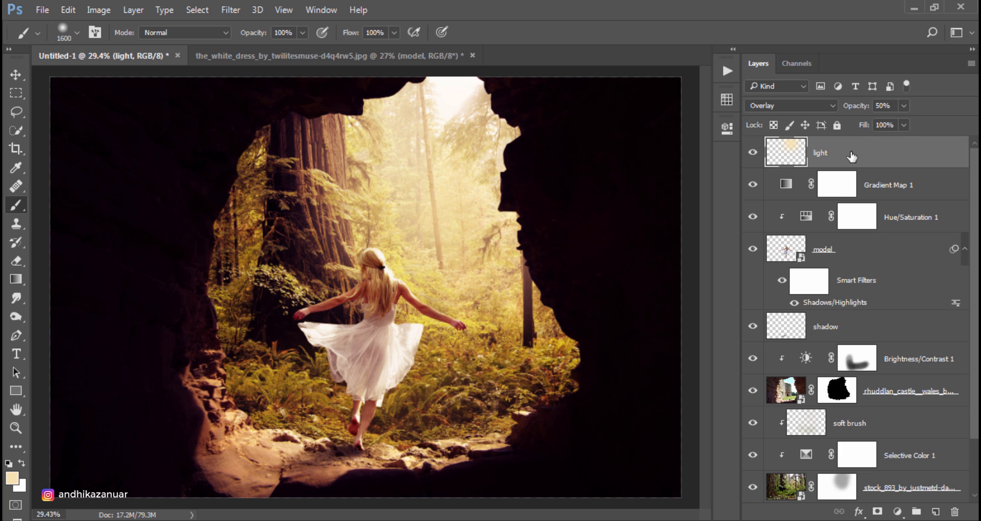
{"action": "left_click", "coordinate": [752, 153]}
{"action": "left_click", "coordinate": [752, 153]}
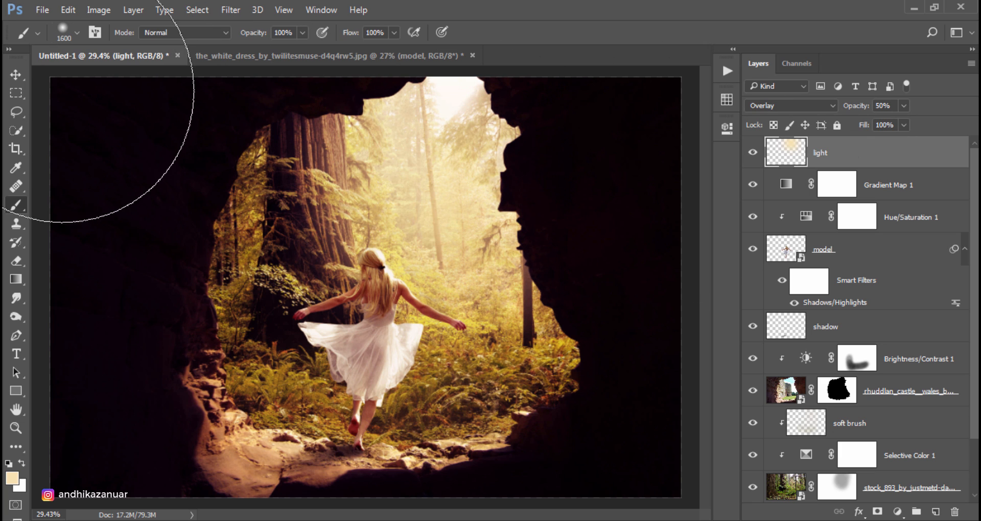
- Add a Vibrance adjustment layer above the light layer and set its vibrance to +19
{"action": "left_click", "coordinate": [16, 74]}
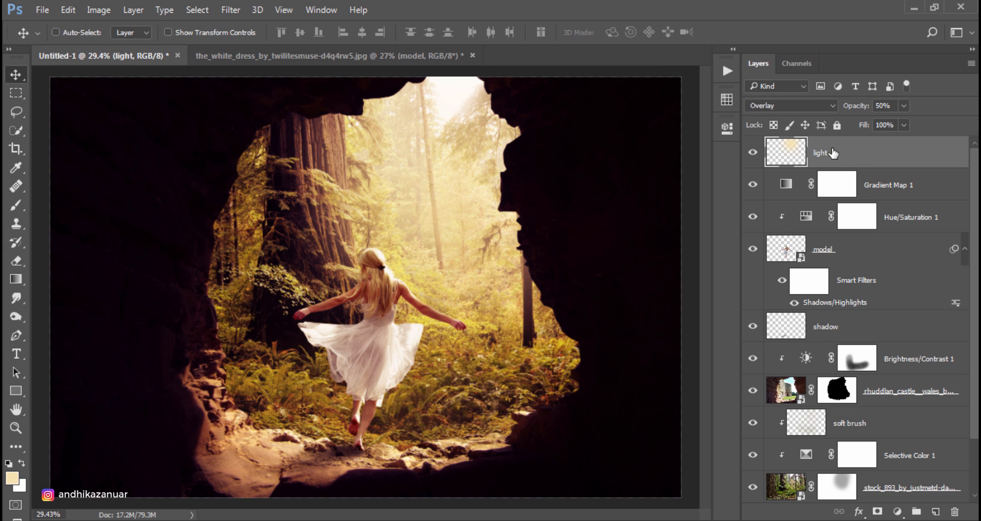
{"action": "left_click", "coordinate": [897, 510]}
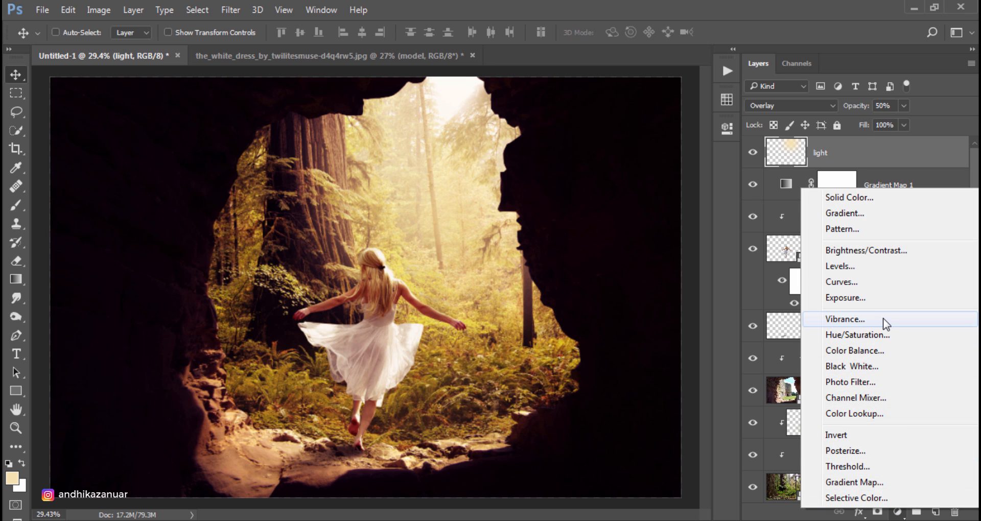
{"action": "left_click", "coordinate": [885, 323]}
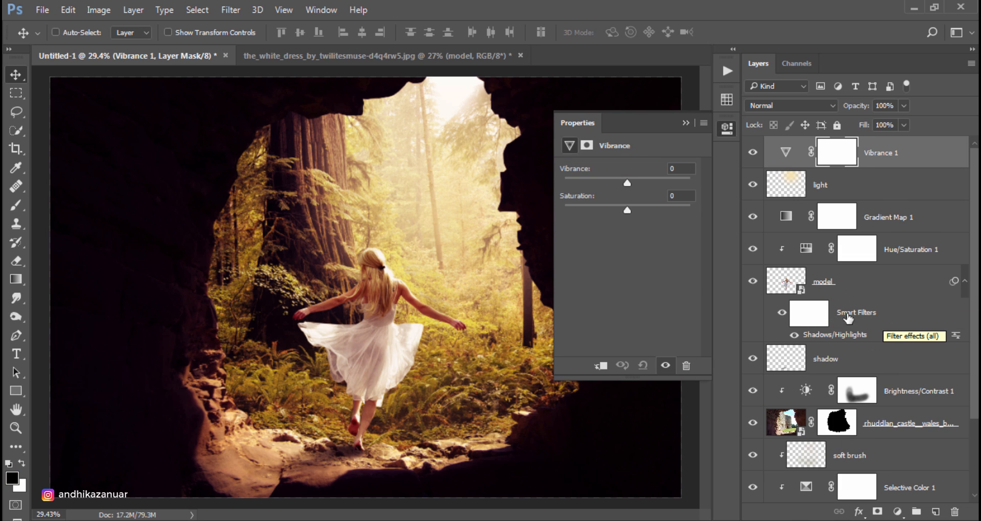
{"action": "left_click_drag", "start_coordinate": [630, 182], "coordinate": [638, 182]}
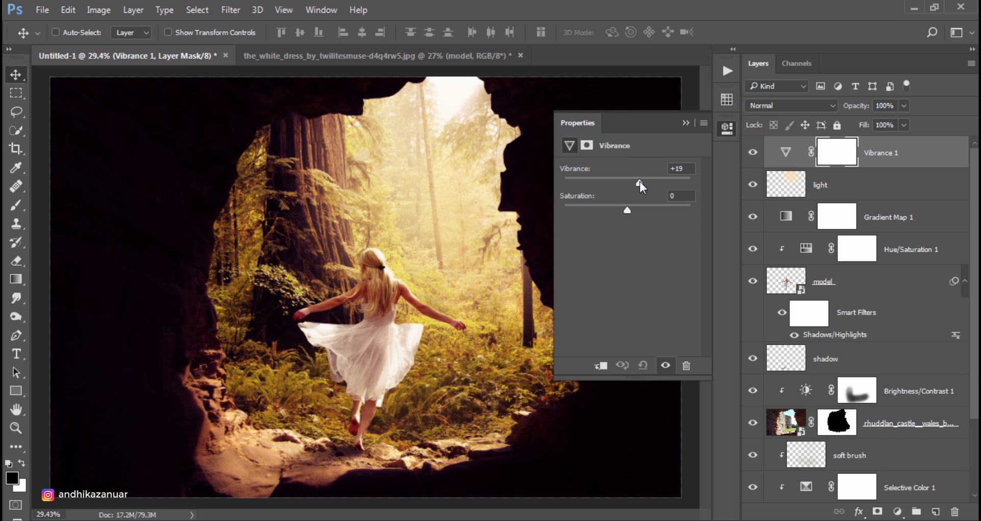
- Close the vibrance settings and add a new empty layer named ROL above the Vibrance 1 layer
{"action": "left_click", "coordinate": [686, 123]}
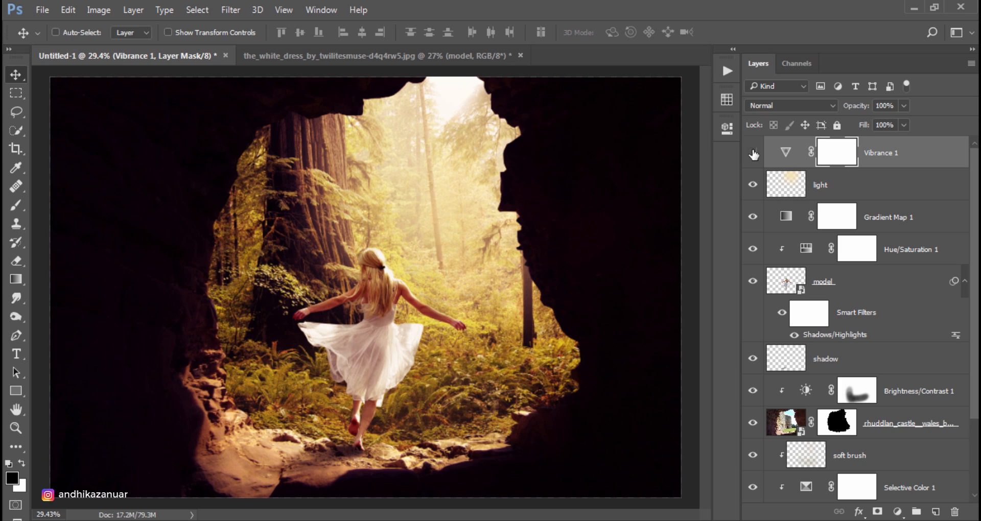
{"action": "left_click", "coordinate": [780, 155]}
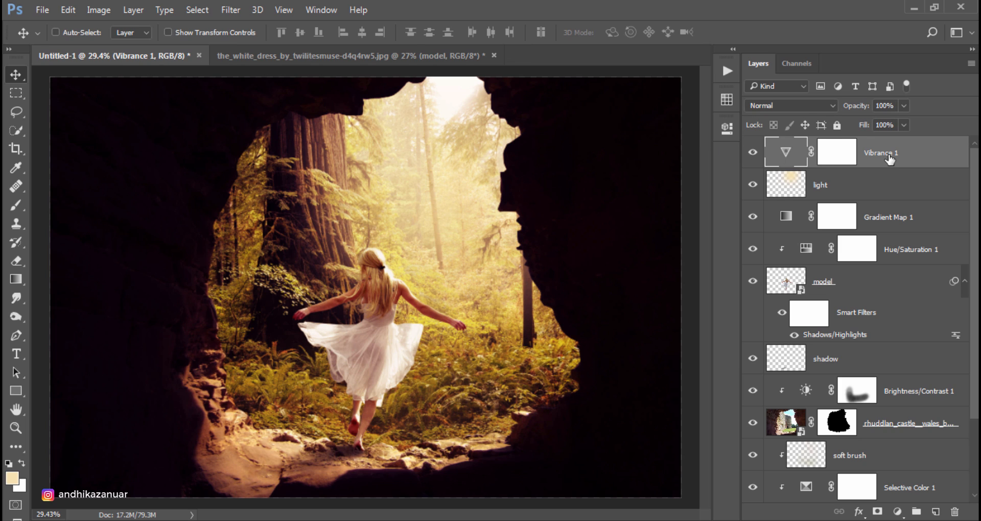
{"action": "left_click", "coordinate": [935, 511]}
{"action": "double_click", "coordinate": [823, 154]}
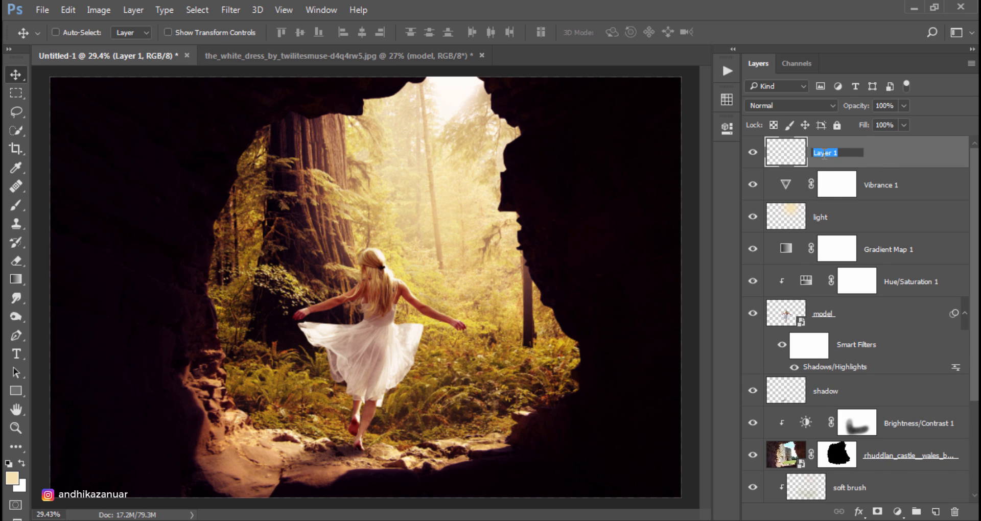
{"action": "type", "text": "ROL"}
{"action": "key", "text": "Return"}
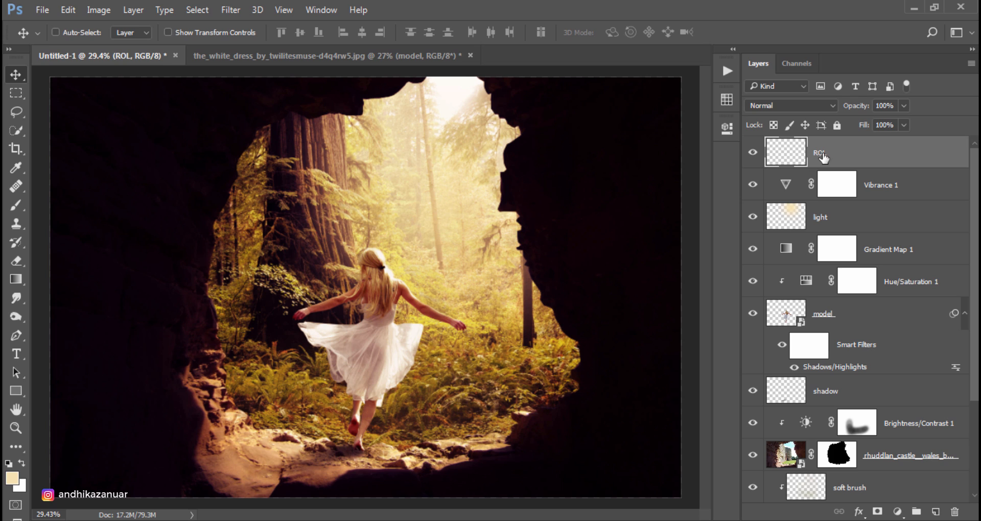
- Choose the Brush tool with white as the foreground color and the 59 px spatter tip, enlarged to 1115 px
{"action": "left_click", "coordinate": [20, 208]}
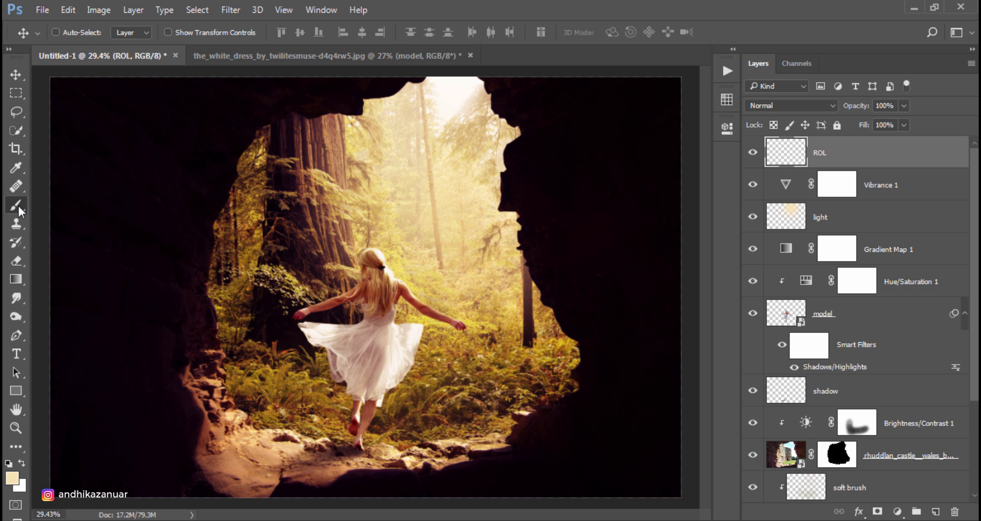
{"action": "left_click", "coordinate": [8, 464]}
{"action": "left_click", "coordinate": [22, 464]}
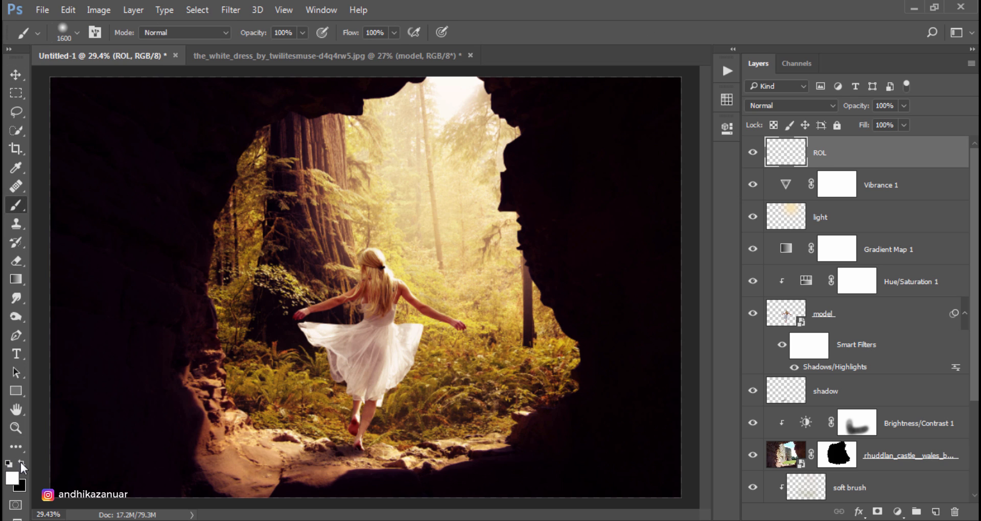
{"action": "left_click", "coordinate": [61, 29]}
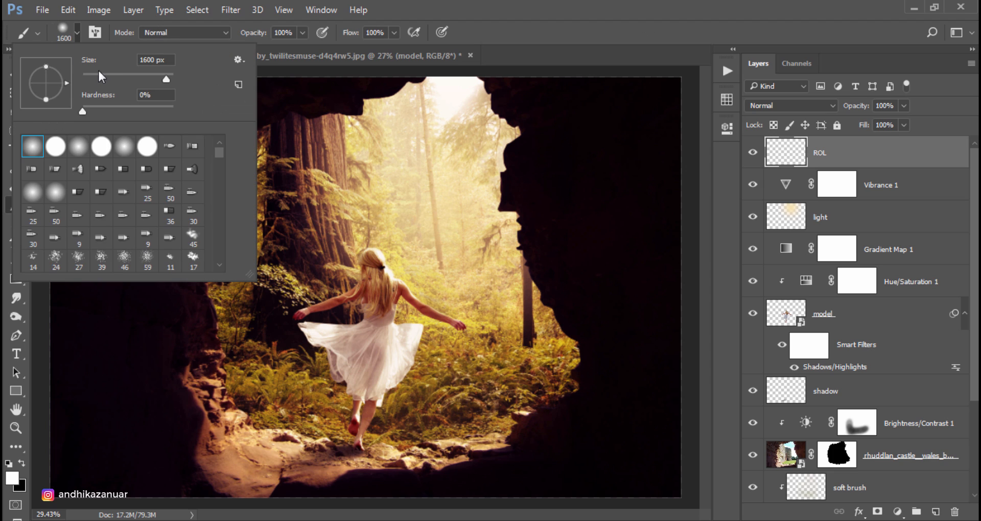
{"action": "left_click", "coordinate": [147, 260]}
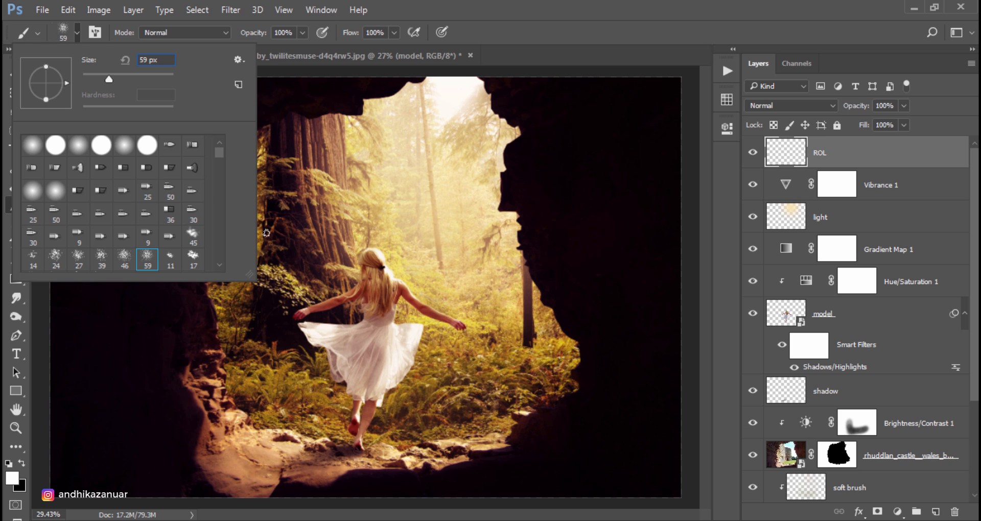
{"action": "left_click", "coordinate": [167, 77]}
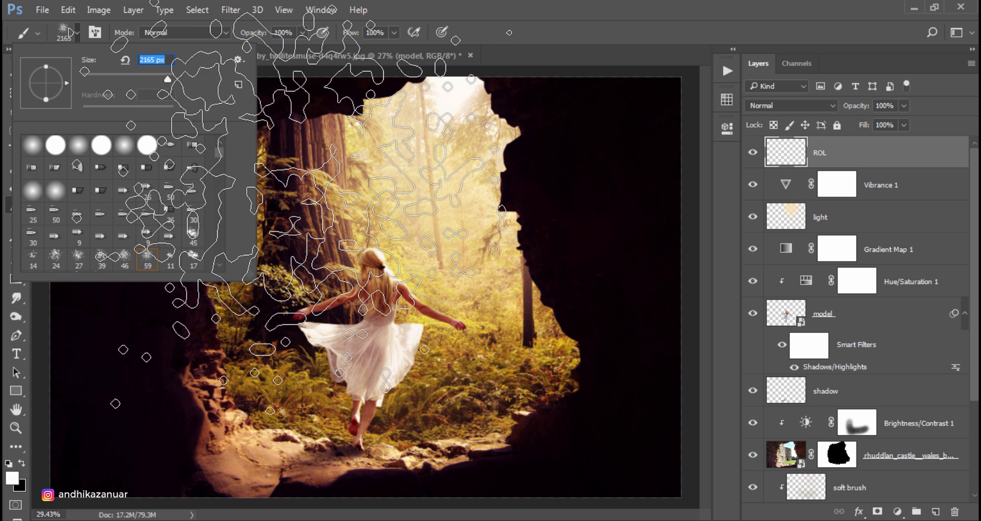
{"action": "left_click", "coordinate": [155, 75]}
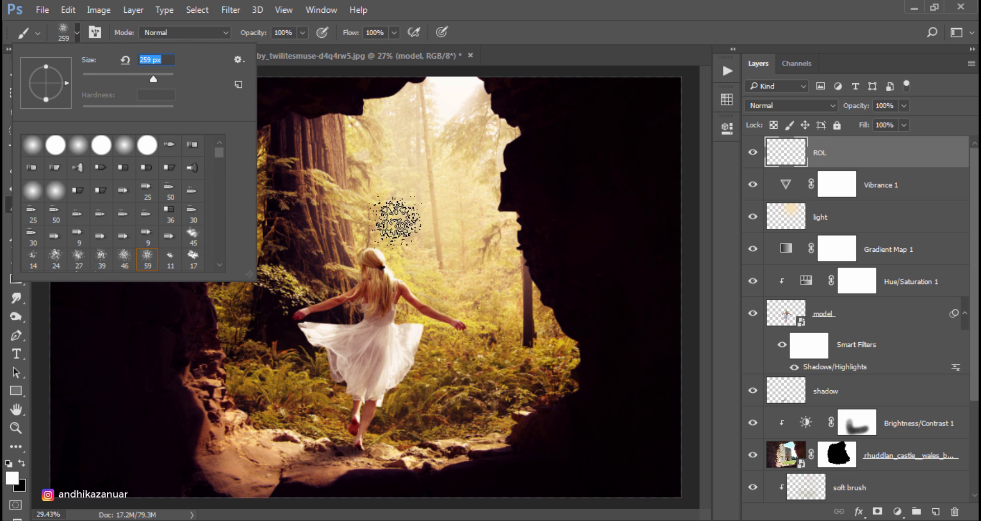
{"action": "left_click_drag", "start_coordinate": [379, 230], "coordinate": [469, 234]}
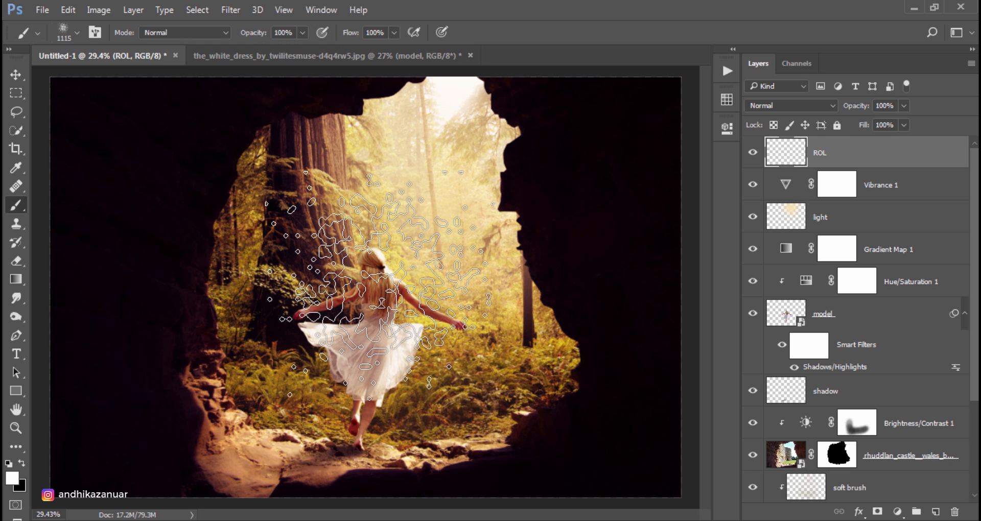
- Stamp a single white spatter over the woman's upper body on the ROL layer and switch to the Move tool
{"action": "left_click", "coordinate": [379, 284]}
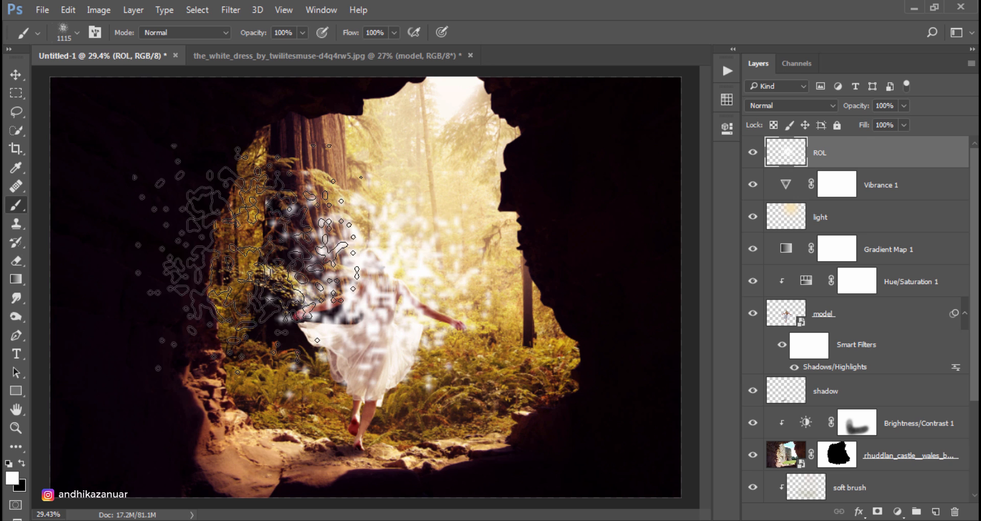
{"action": "key", "text": "v"}
{"action": "mouse_move", "coordinate": [367, 278]}
{"action": "left_mouse_down"}
{"action": "mouse_move", "coordinate": [378, 257]}
{"action": "mouse_move", "coordinate": [369, 257]}
{"action": "mouse_move", "coordinate": [375, 286]}
{"action": "left_mouse_up"}
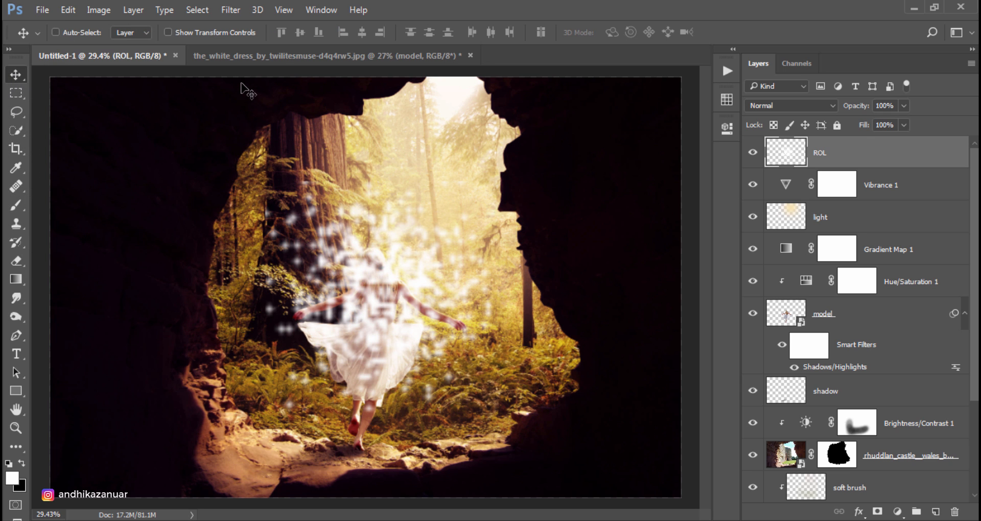
- Apply a Radial Blur to the spatter with amount 100, Zoom method, Good quality and the blur center in the upper-right corner
{"action": "left_click", "coordinate": [234, 11]}
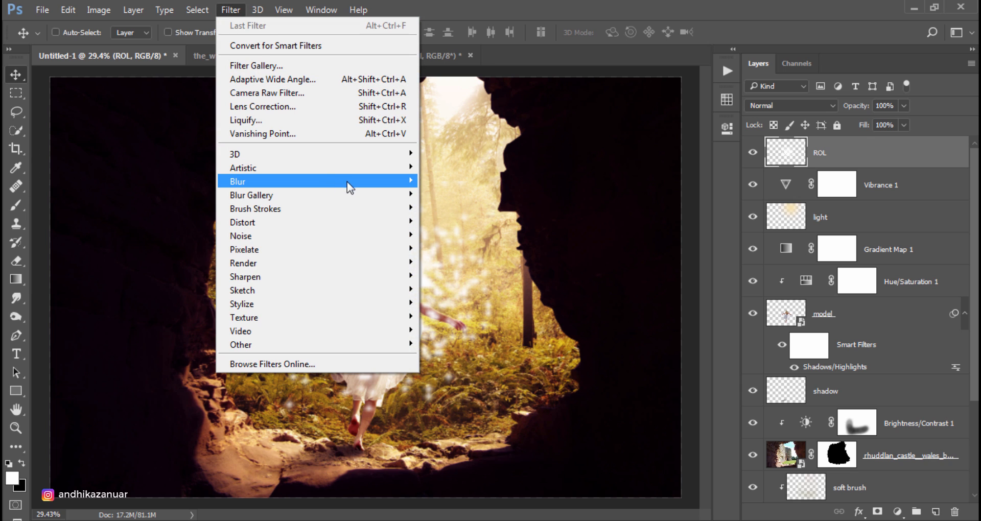
{"action": "mouse_move", "coordinate": [406, 185]}
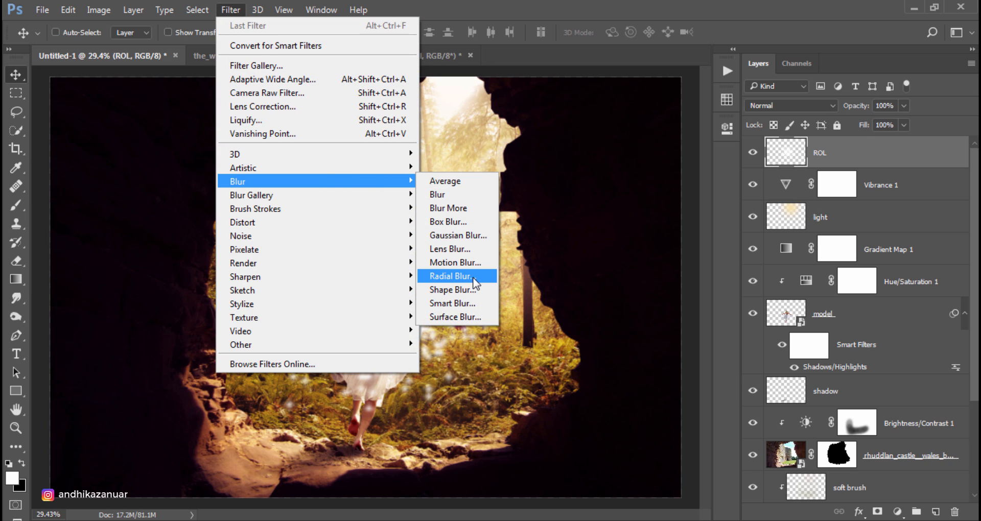
{"action": "left_click", "coordinate": [450, 276]}
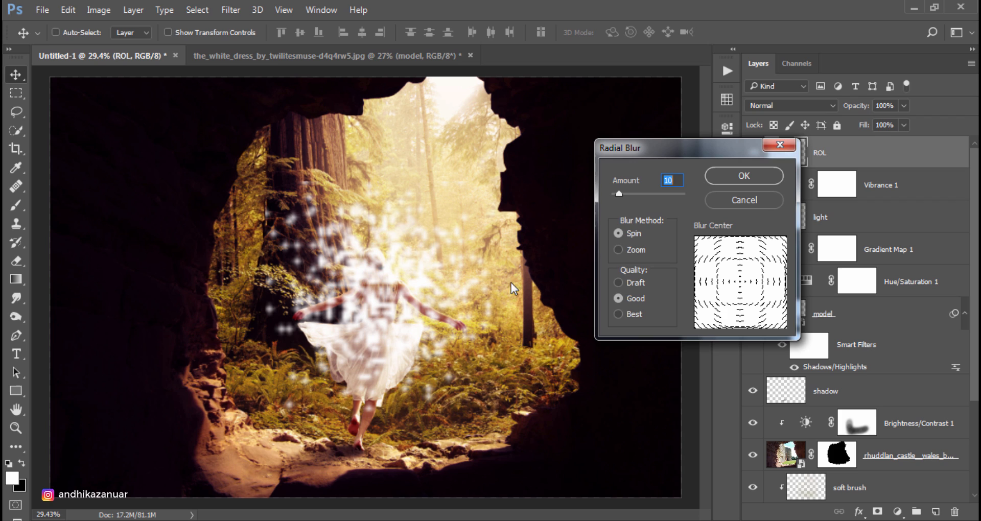
{"action": "left_click", "coordinate": [632, 251]}
{"action": "left_click_drag", "start_coordinate": [621, 193], "coordinate": [698, 195]}
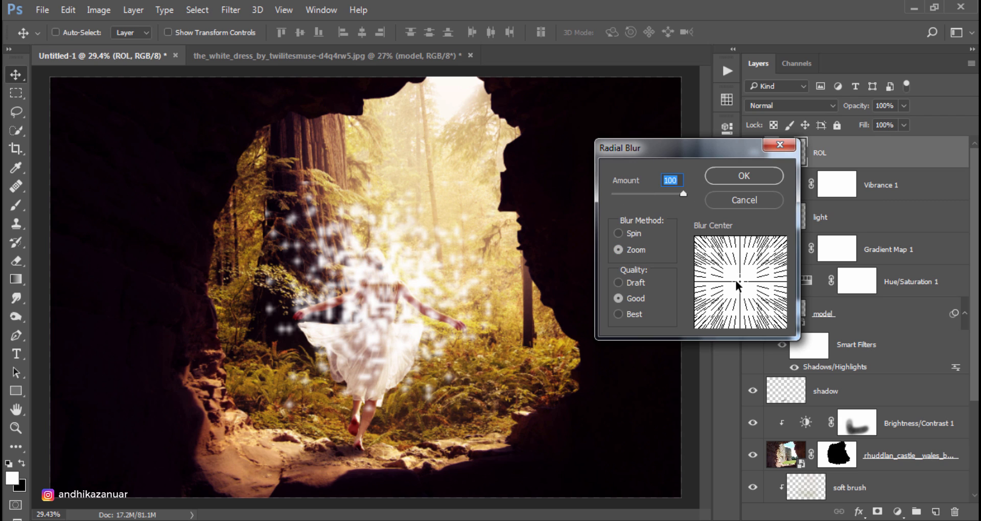
{"action": "left_click_drag", "start_coordinate": [734, 278], "coordinate": [698, 244]}
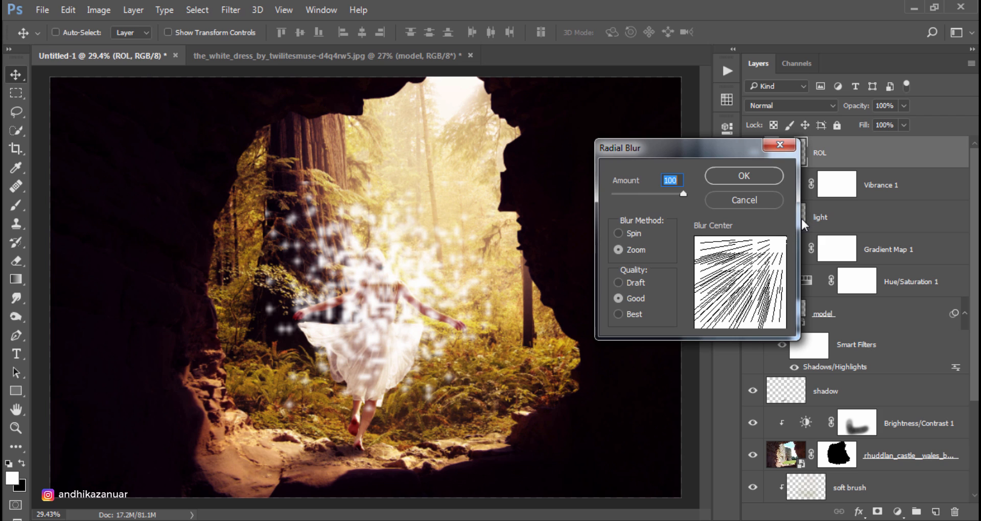
{"action": "left_click", "coordinate": [763, 181]}
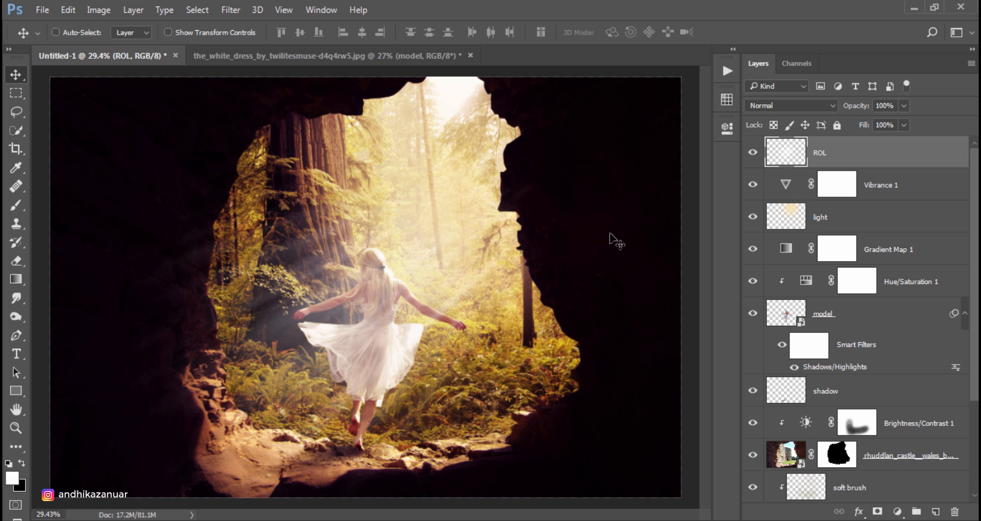
- Move the ROL layer directly below the castle rock layer and position its light rays over the forest opening
{"action": "left_click_drag", "start_coordinate": [449, 258], "coordinate": [509, 176]}
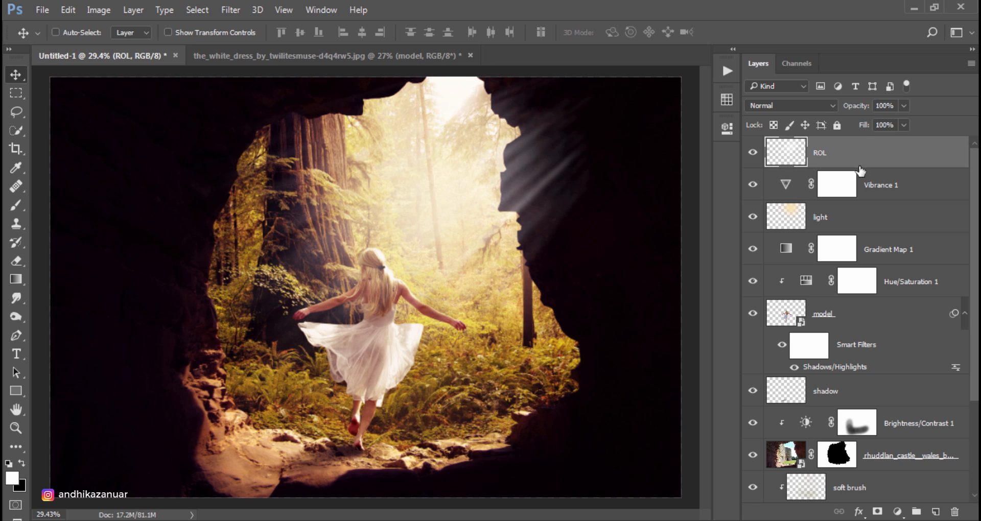
{"action": "left_click_drag", "start_coordinate": [880, 159], "coordinate": [886, 460]}
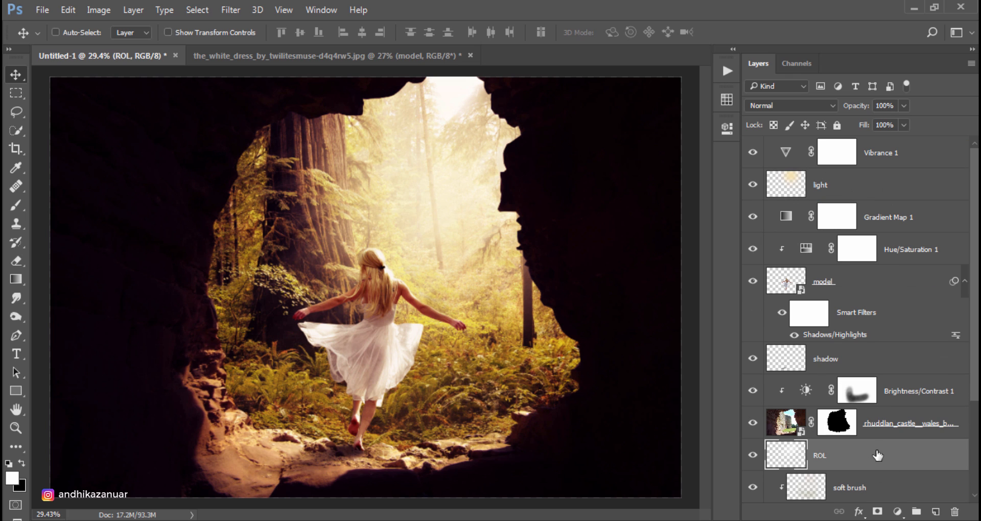
{"action": "left_click_drag", "start_coordinate": [491, 214], "coordinate": [538, 265]}
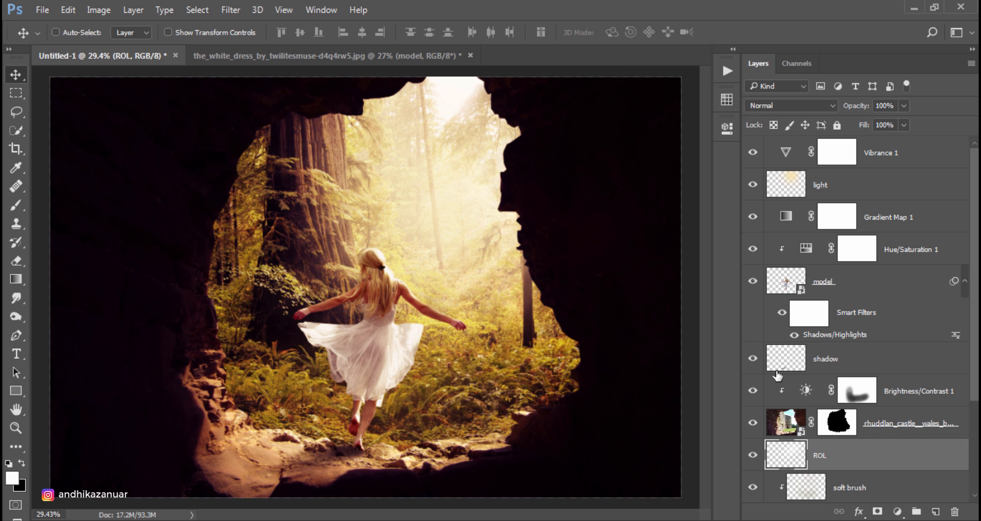
- Transform the light rays to about 128% scale, rotate them about -12.6° and shift them slightly down and left
{"action": "key", "text": "ctrl+t"}
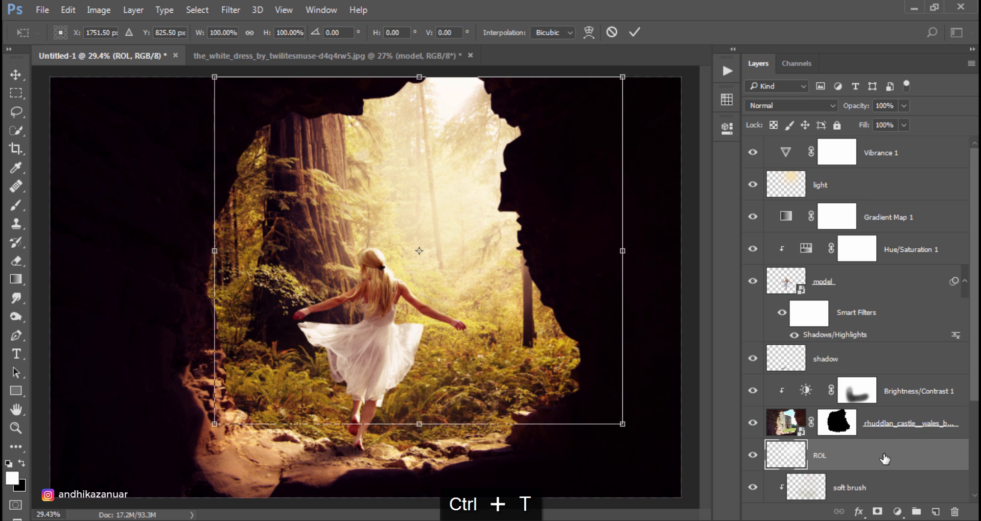
{"action": "scroll", "coordinate": [577, 412], "scroll_direction": "down", "scroll_amount": 1}
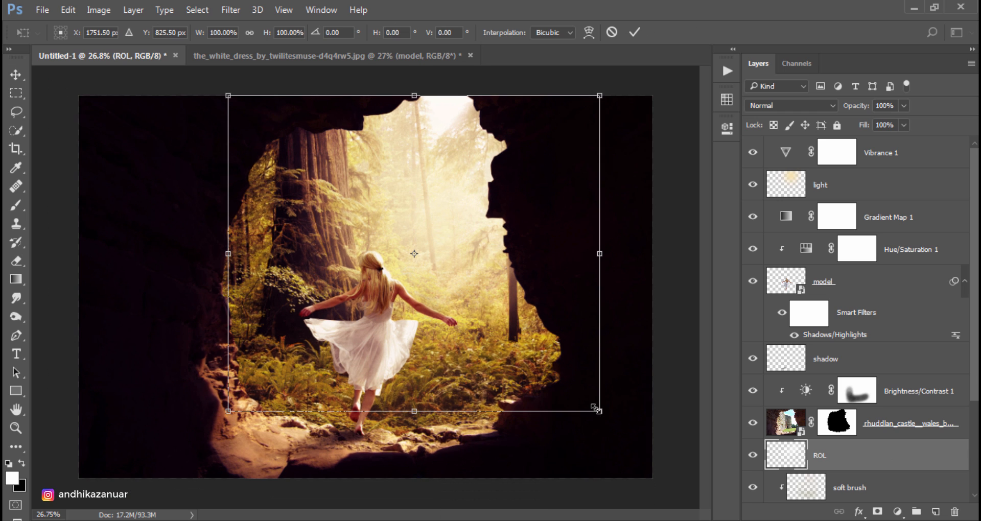
{"action": "left_click_drag", "start_coordinate": [598, 411], "coordinate": [651, 456]}
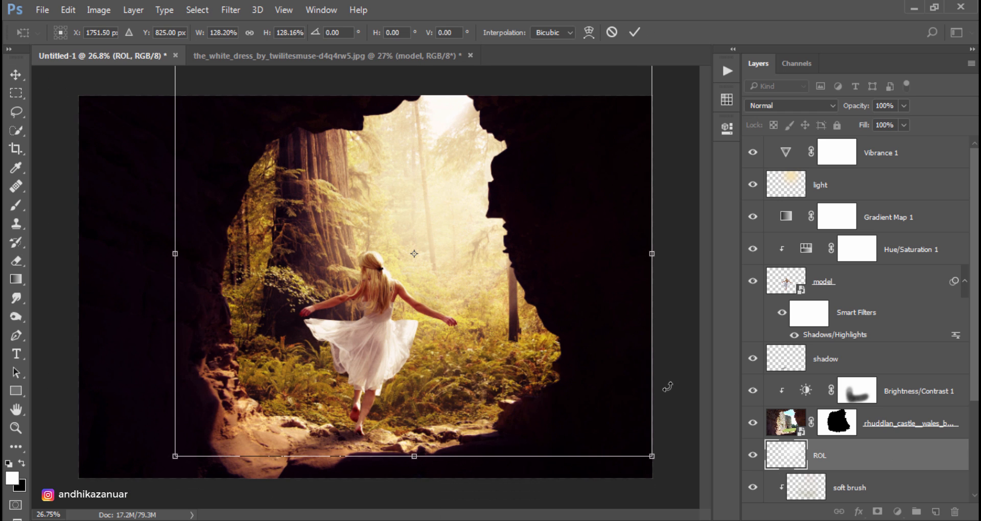
{"action": "left_click_drag", "start_coordinate": [664, 388], "coordinate": [685, 353]}
{"action": "left_click_drag", "start_coordinate": [687, 329], "coordinate": [687, 327]}
{"action": "mouse_move", "coordinate": [582, 320]}
{"action": "left_mouse_down"}
{"action": "mouse_move", "coordinate": [562, 342]}
{"action": "mouse_move", "coordinate": [571, 335]}
{"action": "left_mouse_up"}
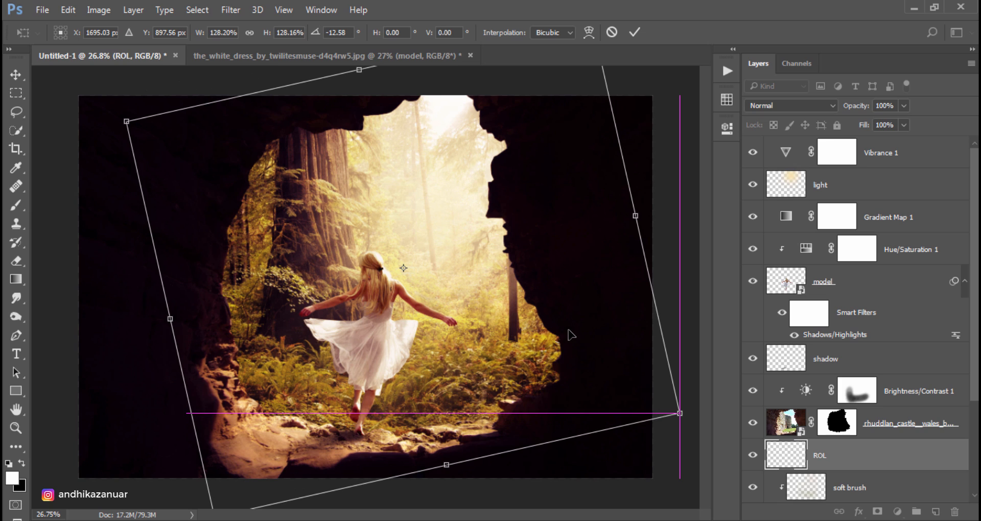
{"action": "left_click", "coordinate": [635, 30]}
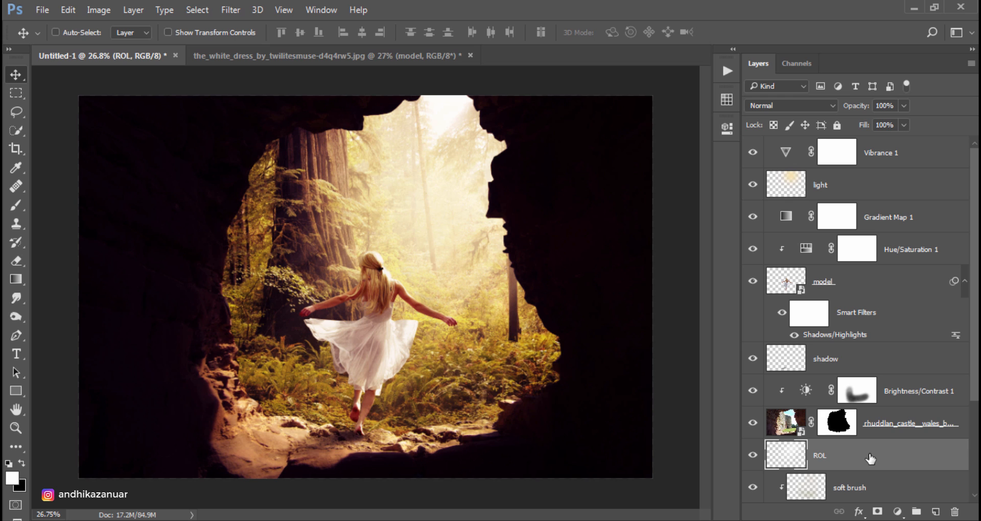
- Duplicate the ROL layer, compare the image with and without the copy, and select the Vibrance 1 layer
{"action": "left_click_drag", "start_coordinate": [870, 459], "coordinate": [935, 512]}
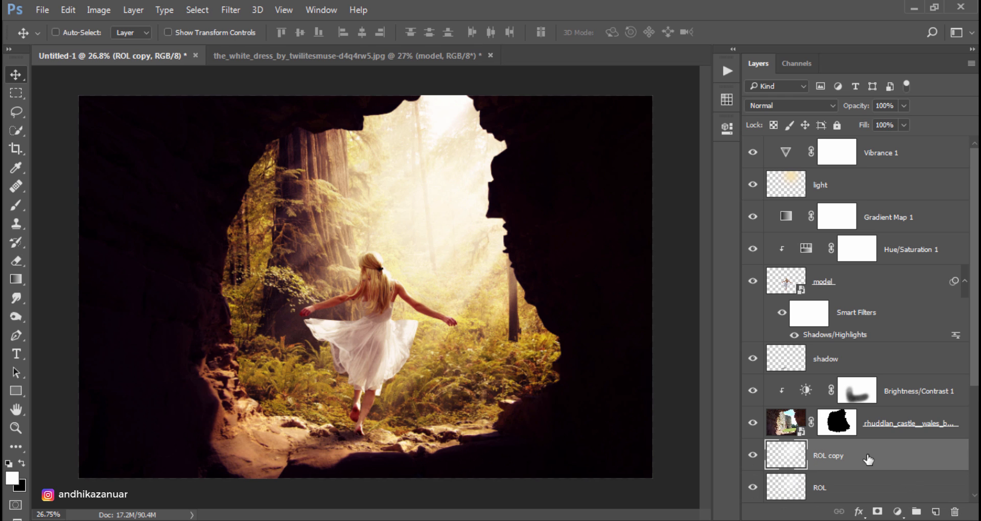
{"action": "left_click", "coordinate": [752, 455]}
{"action": "left_click", "coordinate": [753, 454]}
{"action": "left_click", "coordinate": [893, 162]}
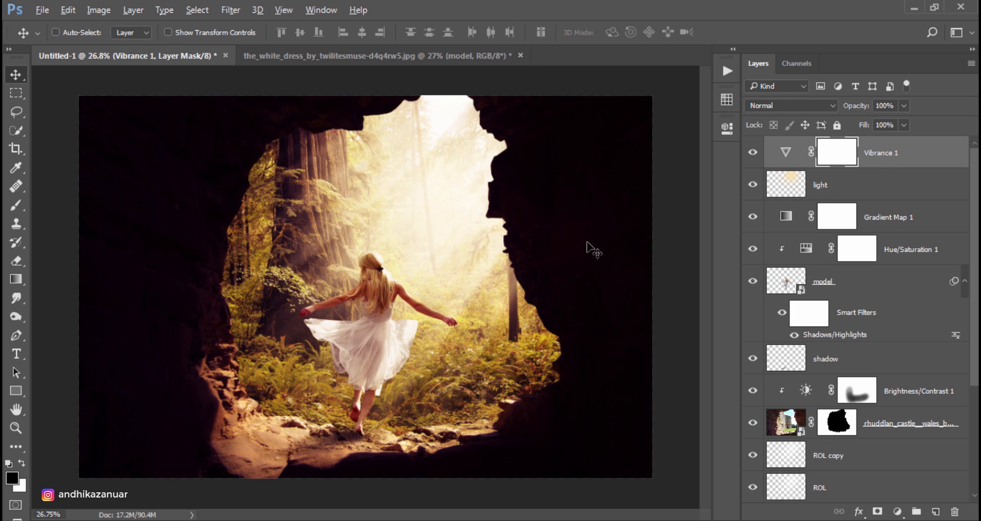
{"action": "scroll", "coordinate": [587, 242], "scroll_direction": "up", "scroll_amount": 1}
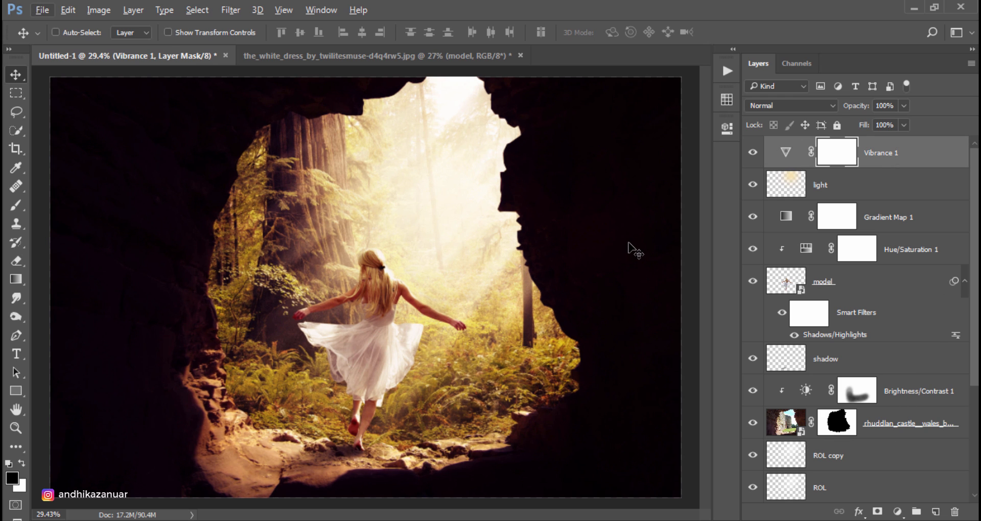